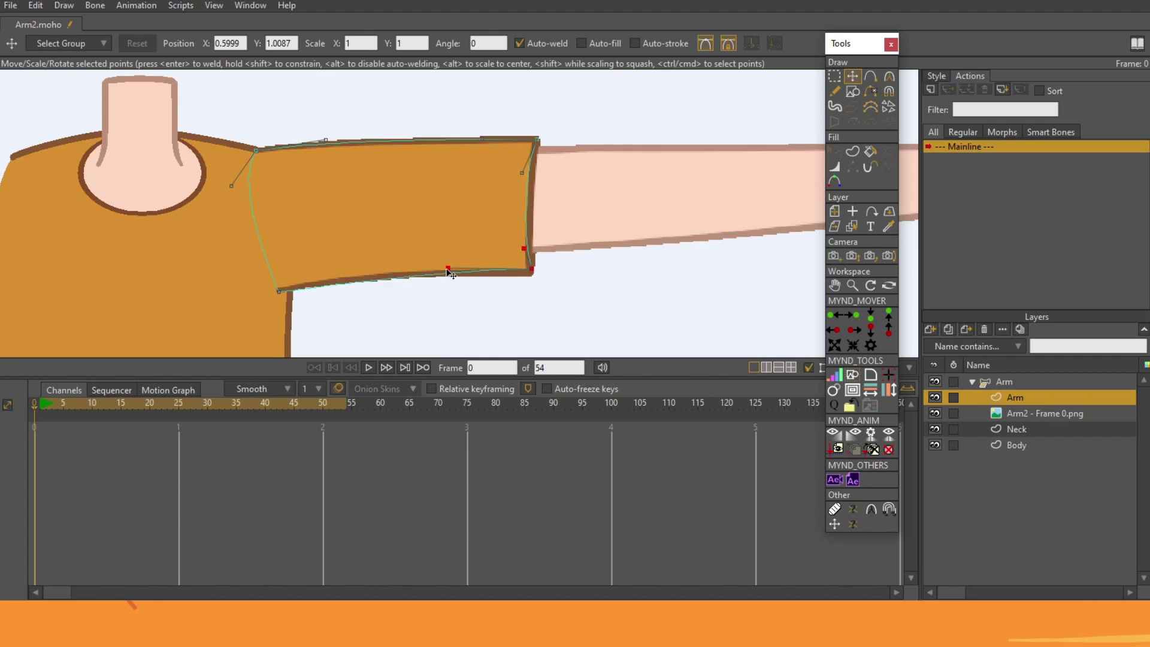
# - Adjust the Bezier handles at the sleeve's lower cuff, armpit and shoulder points so the outline follows the reference sleeve
pyautogui.moveTo(531, 270); pyautogui.dragTo(531, 276)
pyautogui.moveTo(449, 276); pyautogui.dragTo(428, 283)
pyautogui.moveTo(283, 292); pyautogui.dragTo(253, 264)
pyautogui.moveTo(231, 186); pyautogui.dragTo(261, 186)
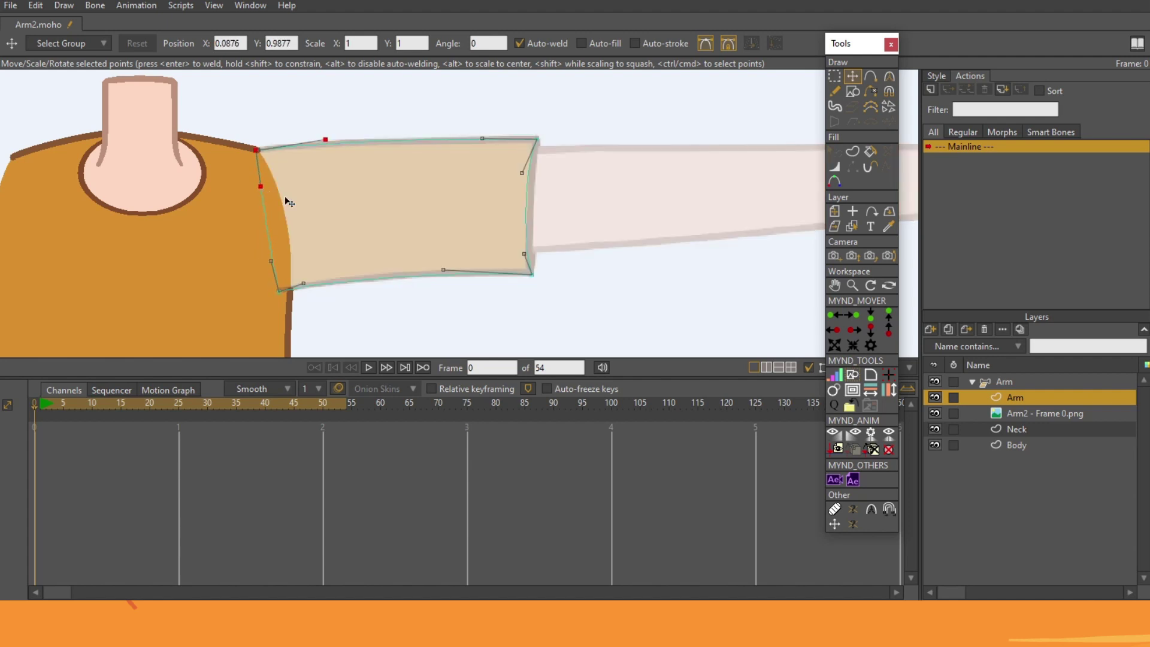
# - Draw a second curve across the sleeve opening, joined to both cuff corners, and add a midpoint on the existing cuff edge
pyautogui.click(871, 76)
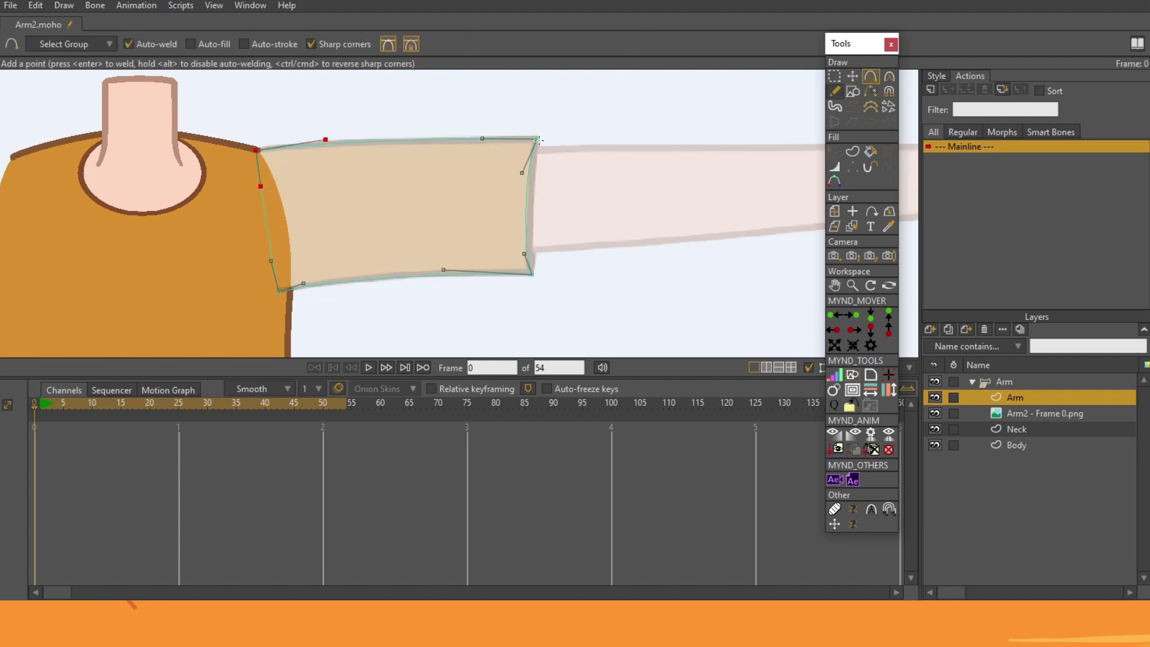
pyautogui.moveTo(539, 140); pyautogui.dragTo(538, 155)
pyautogui.moveTo(546, 205); pyautogui.dragTo(546, 205)
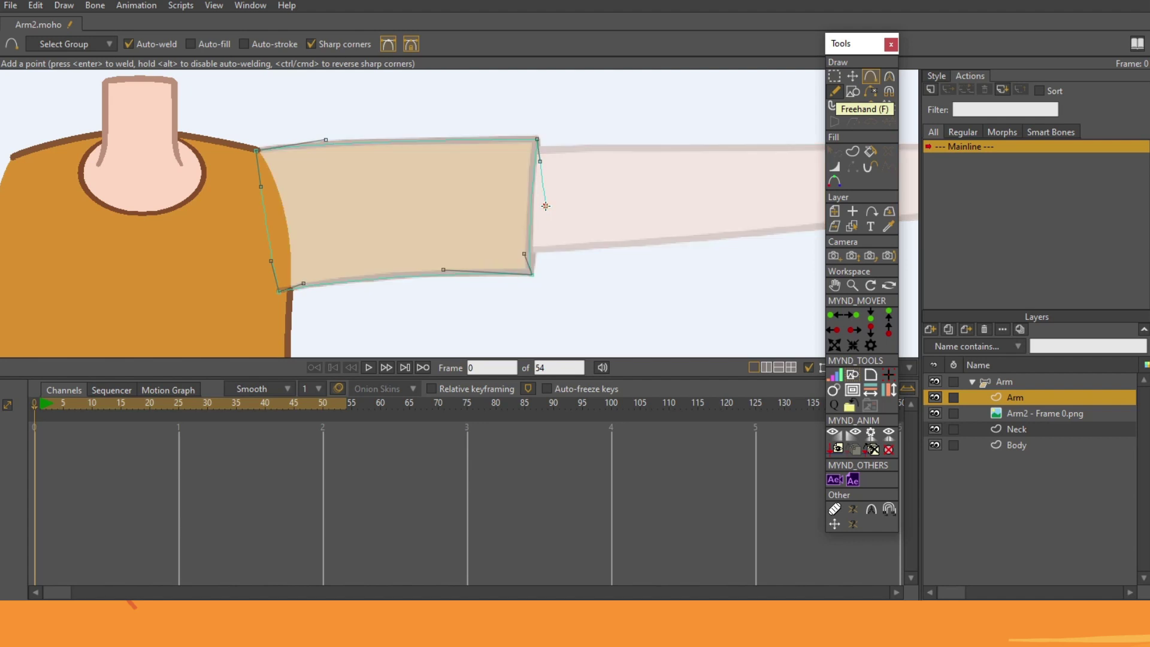
pyautogui.hotkey('ctrl', 'z')
pyautogui.moveTo(538, 141); pyautogui.dragTo(532, 263)
pyautogui.click(526, 203)
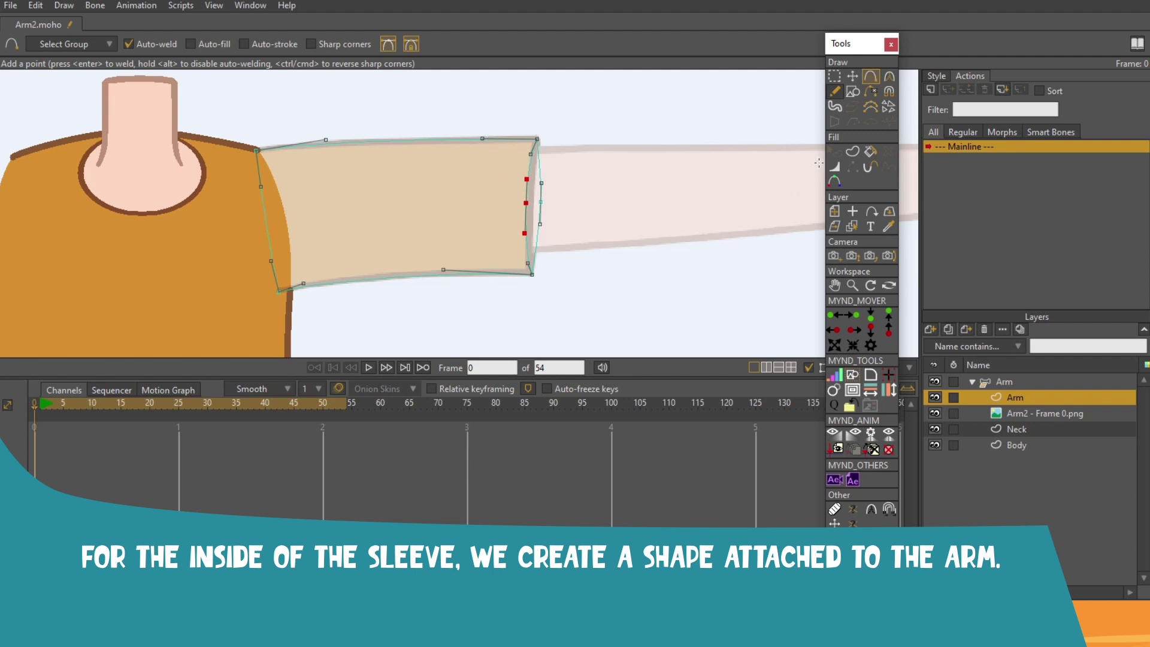
# - Adjust the curvature and Bezier handles around the two cuff corners so both opening curves match the reference
pyautogui.click(890, 77)
pyautogui.click(550, 149)
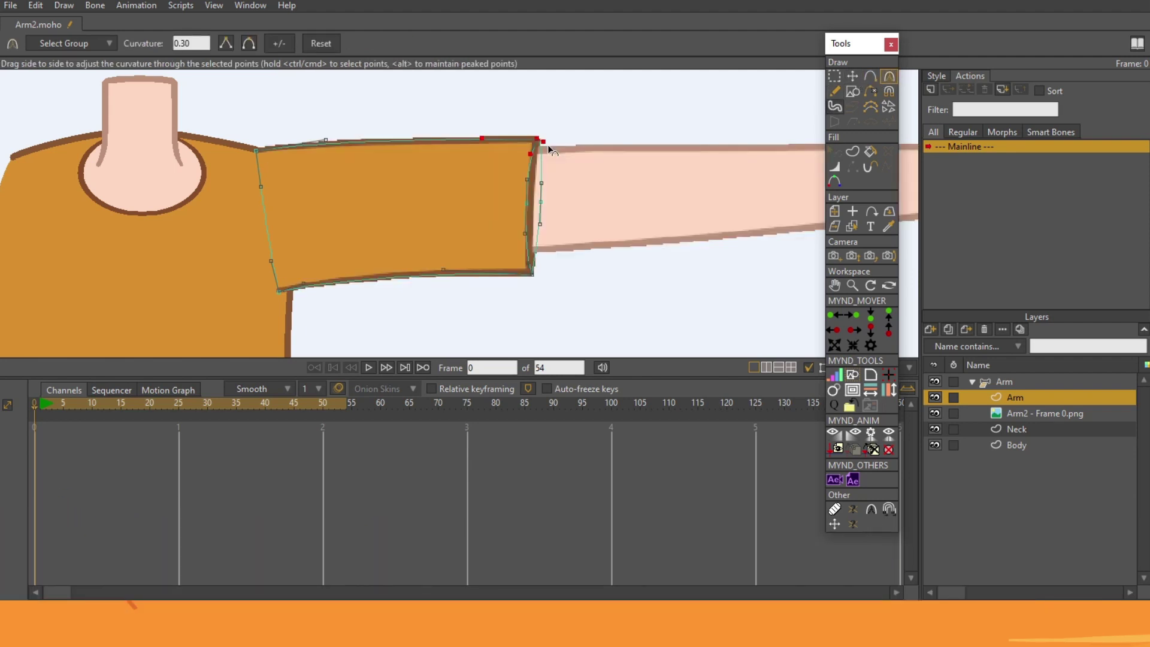
pyautogui.click(542, 268)
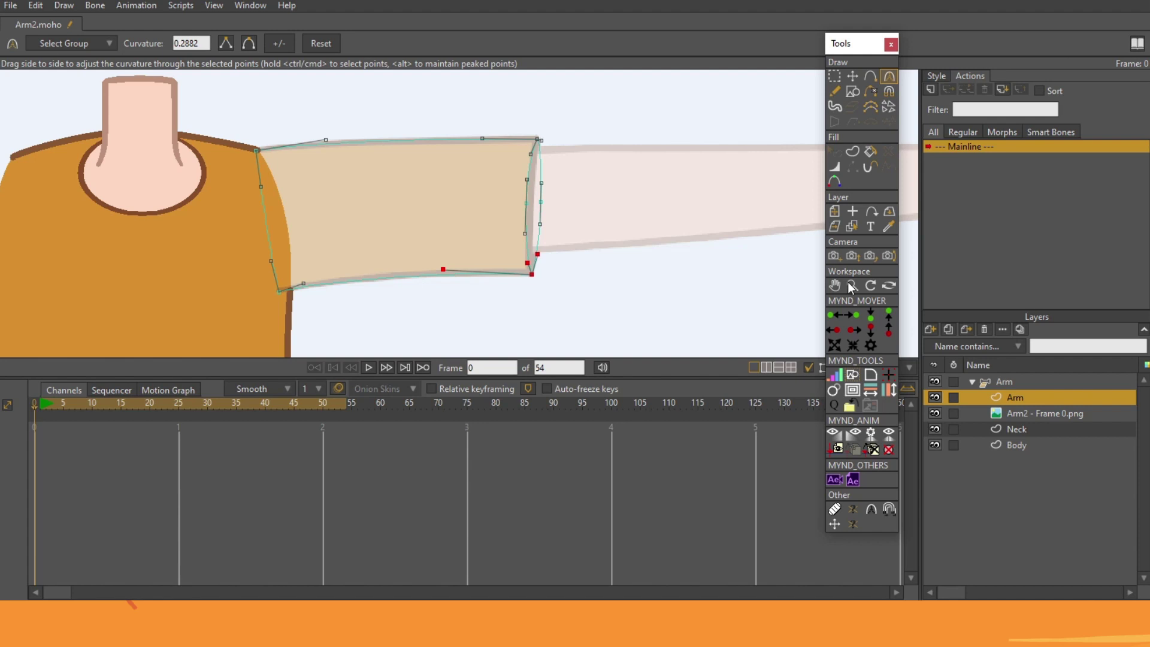
pyautogui.click(852, 285)
pyautogui.moveTo(590, 236); pyautogui.dragTo(812, 98)
pyautogui.click(854, 76)
pyautogui.moveTo(503, 193); pyautogui.dragTo(507, 224)
pyautogui.click(528, 114)
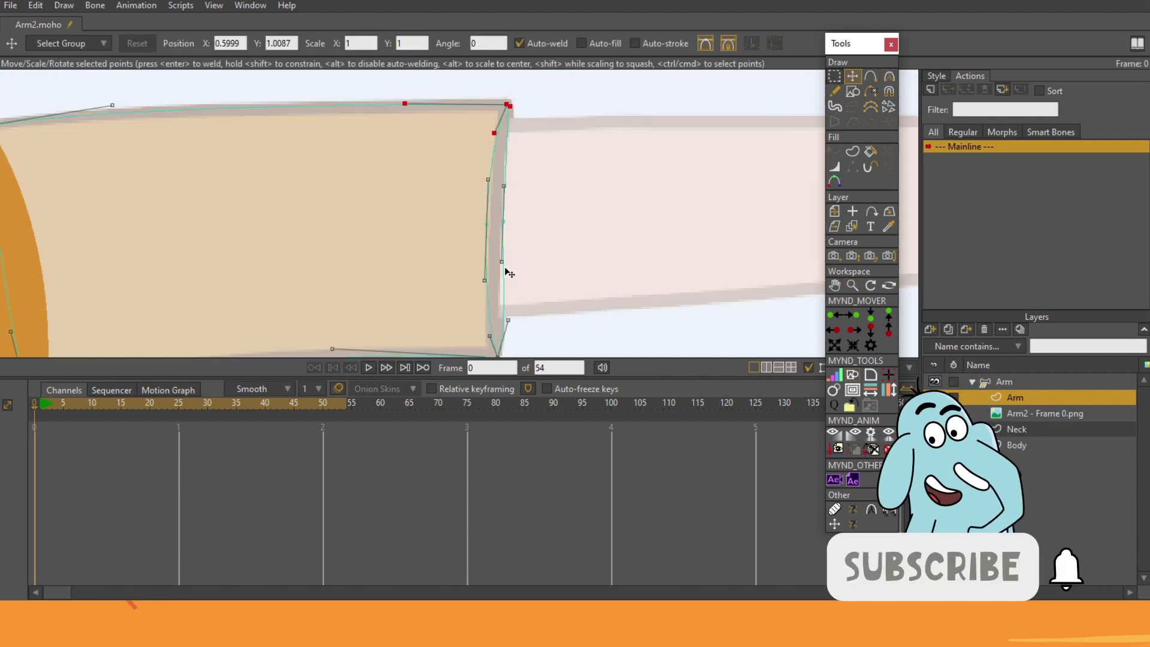
pyautogui.moveTo(506, 270); pyautogui.dragTo(502, 203)
pyautogui.click(524, 270)
# - Draw a sharp-cornered four-sided outline for the upper forearm, from inside the sleeve to just beyond the cuff
pyautogui.click(851, 287)
pyautogui.moveTo(677, 231); pyautogui.dragTo(419, 216)
pyautogui.moveTo(686, 122); pyautogui.dragTo(528, 163)
pyautogui.scroll(1, 519, 135)
pyautogui.press('a')
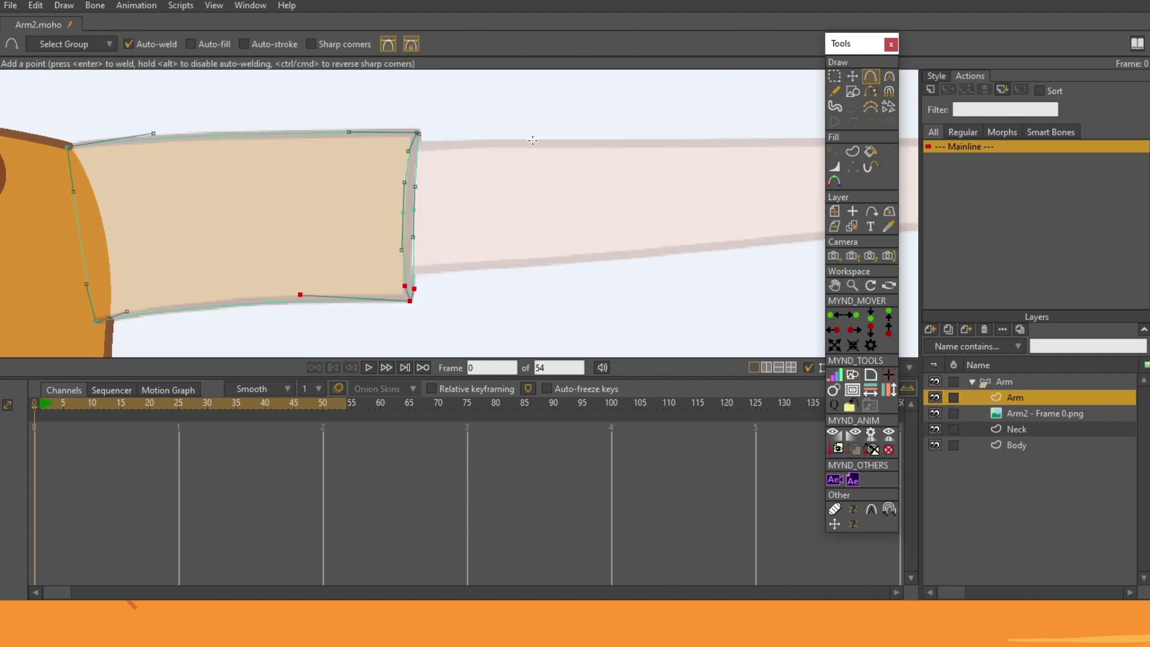
pyautogui.moveTo(319, 148); pyautogui.dragTo(504, 142)
pyautogui.click(354, 47)
pyautogui.hotkey('ctrl', 'z')
pyautogui.moveTo(288, 149)
pyautogui.mouseDown()
pyautogui.moveTo(485, 150)
pyautogui.moveTo(487, 227)
pyautogui.moveTo(326, 270)
pyautogui.mouseUp()
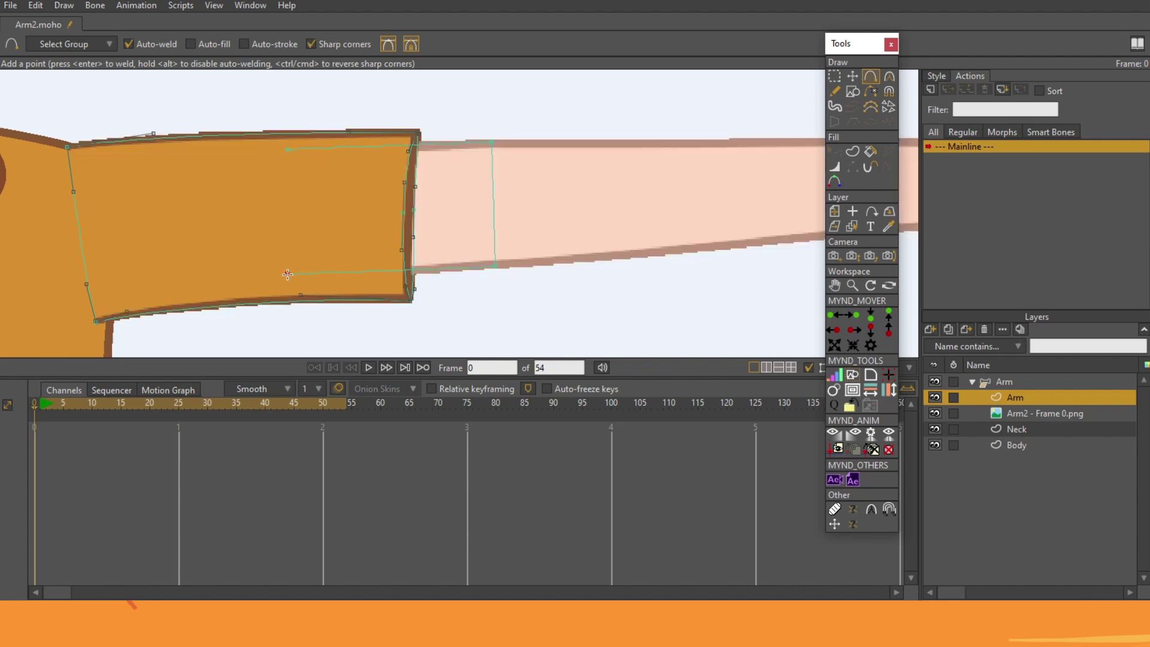
pyautogui.moveTo(286, 153); pyautogui.dragTo(286, 152)
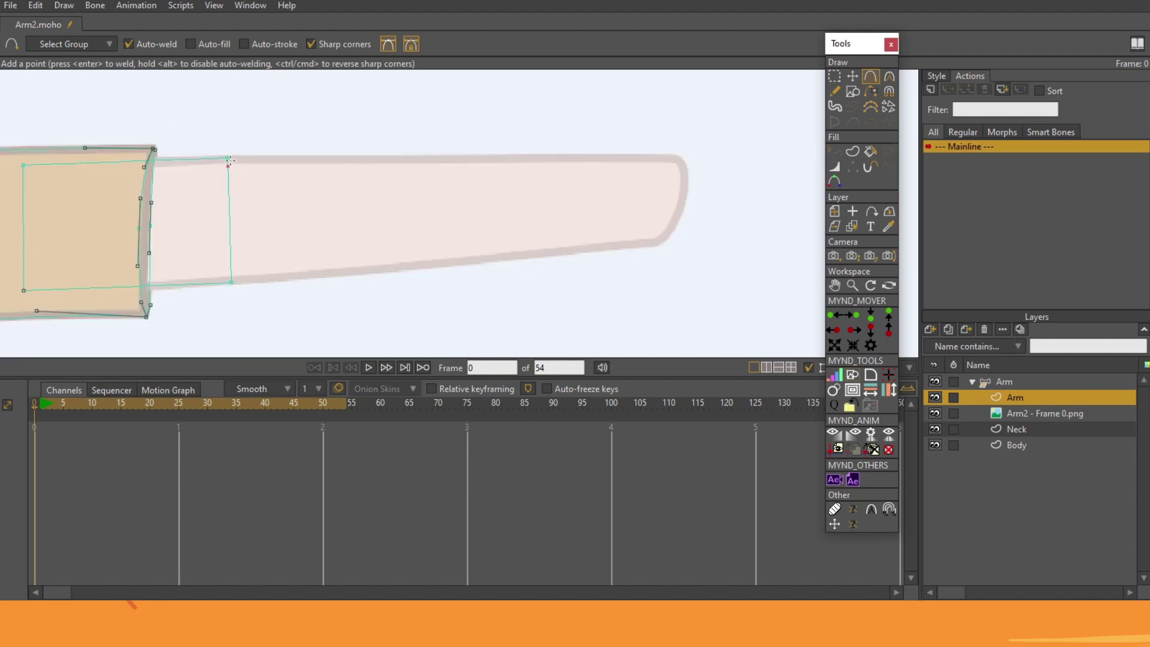
# - Trace the rest of the forearm from the upper-forearm outline's end corners and shape the curvature of its rounded end
pyautogui.moveTo(229, 159)
pyautogui.mouseDown()
pyautogui.moveTo(578, 144)
pyautogui.moveTo(681, 163)
pyautogui.moveTo(676, 155)
pyautogui.moveTo(659, 242)
pyautogui.moveTo(243, 279)
pyautogui.mouseUp()
pyautogui.click(852, 76)
pyautogui.click(658, 243)
pyautogui.click(889, 76)
pyautogui.moveTo(630, 254); pyautogui.dragTo(605, 266)
pyautogui.moveTo(674, 157); pyautogui.dragTo(704, 162)
pyautogui.moveTo(687, 160); pyautogui.dragTo(631, 140)
# - Adjust the curvature and handles at both junction points between the upper-forearm section and the forearm to match the reference
pyautogui.moveTo(249, 173); pyautogui.dragTo(290, 151)
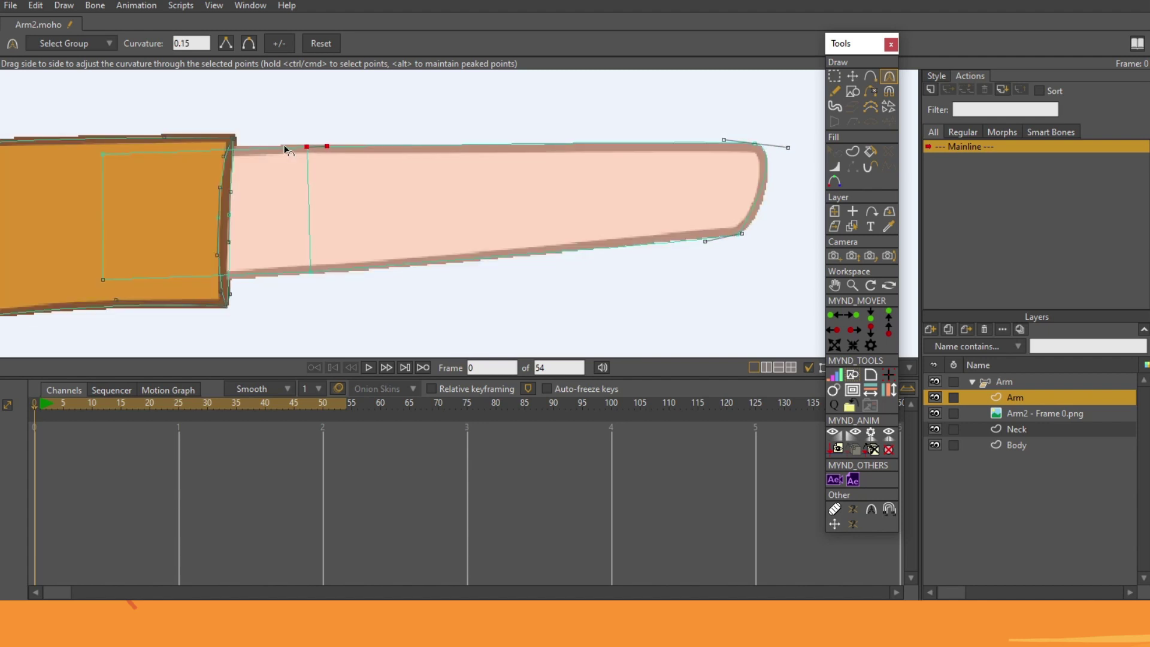
pyautogui.click(310, 271)
pyautogui.moveTo(314, 272); pyautogui.dragTo(313, 244)
pyautogui.moveTo(357, 275); pyautogui.dragTo(360, 274)
pyautogui.moveTo(281, 273); pyautogui.dragTo(275, 275)
pyautogui.moveTo(277, 227); pyautogui.dragTo(337, 225)
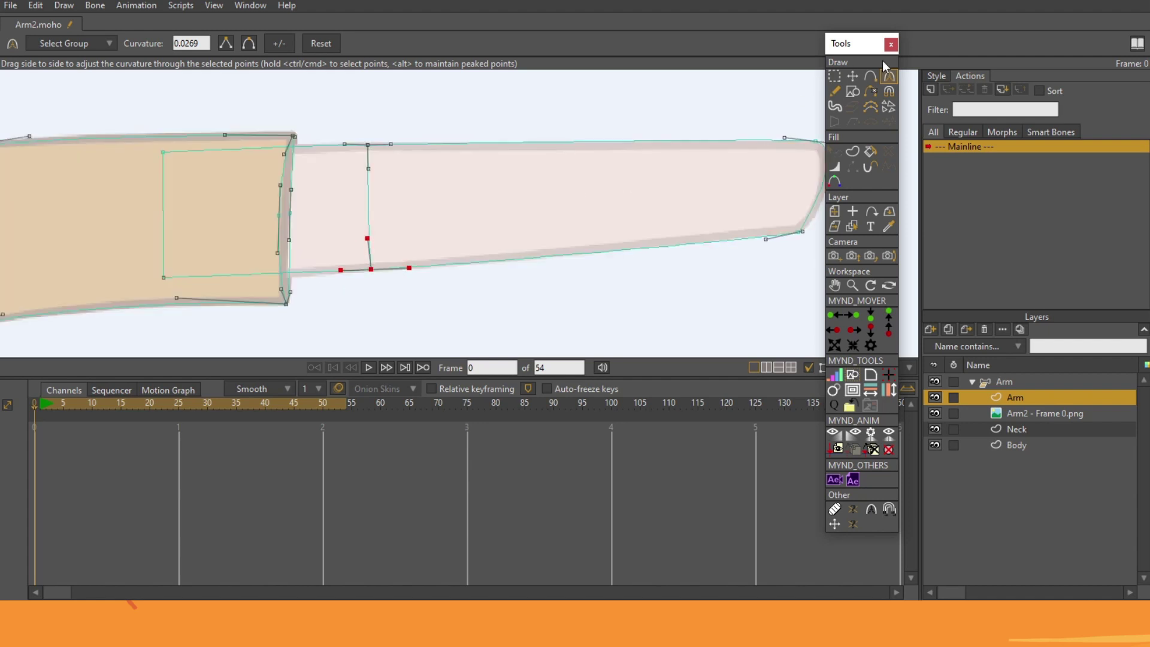
# - Add one point on each side of the forearm junction along both the upper and lower arm edges
pyautogui.click(871, 76)
pyautogui.click(423, 145)
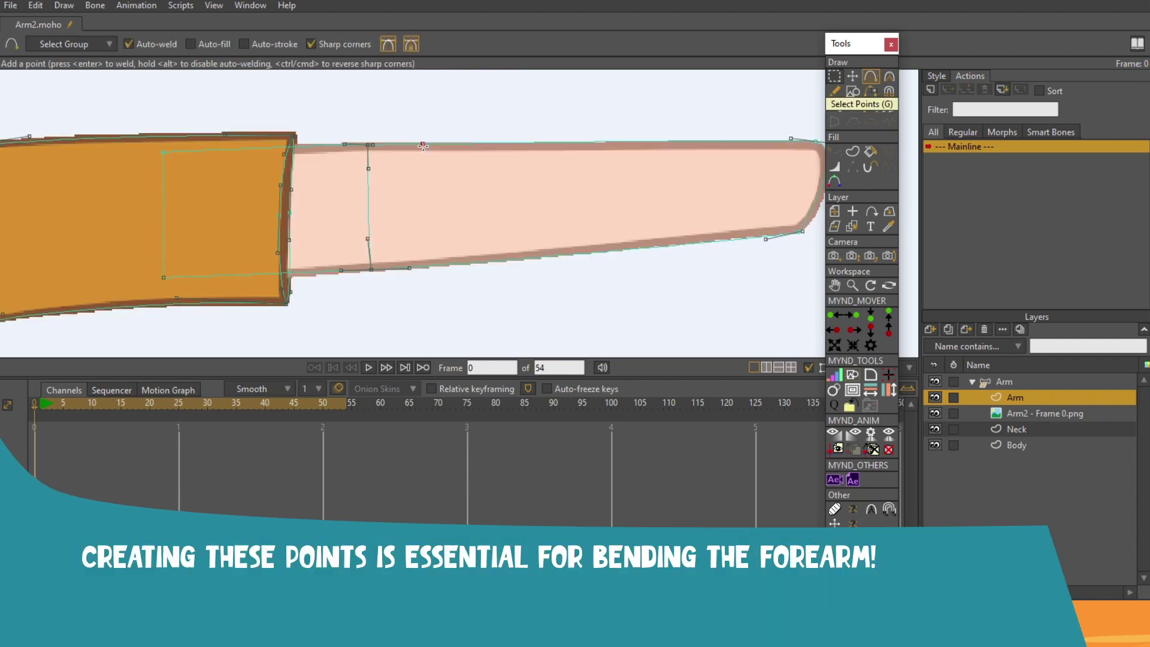
pyautogui.click(429, 265)
pyautogui.click(310, 272)
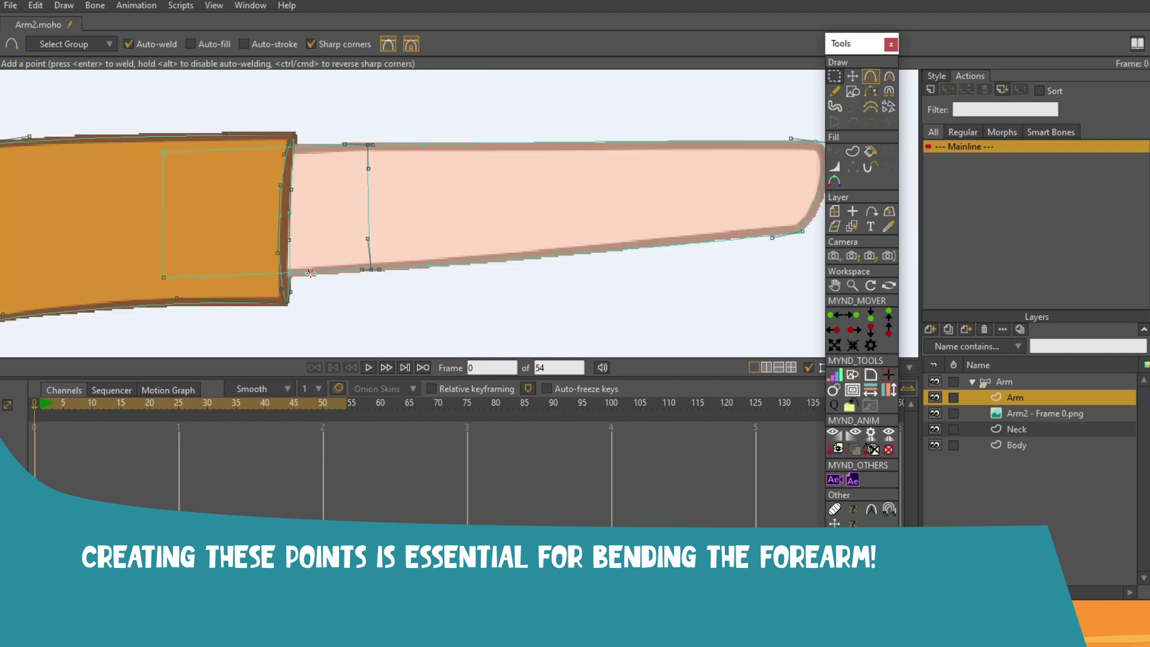
pyautogui.click(314, 145)
# - Duplicate the Arm layer and name the copy Forearm
pyautogui.click(853, 286)
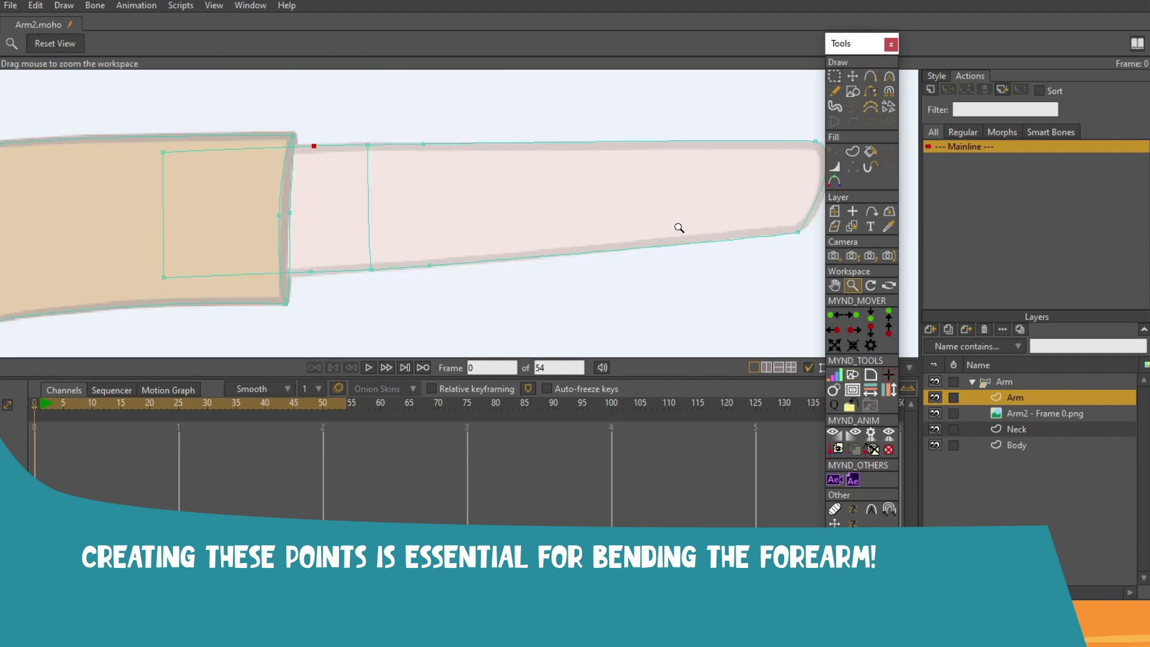
pyautogui.moveTo(680, 226); pyautogui.dragTo(470, 190)
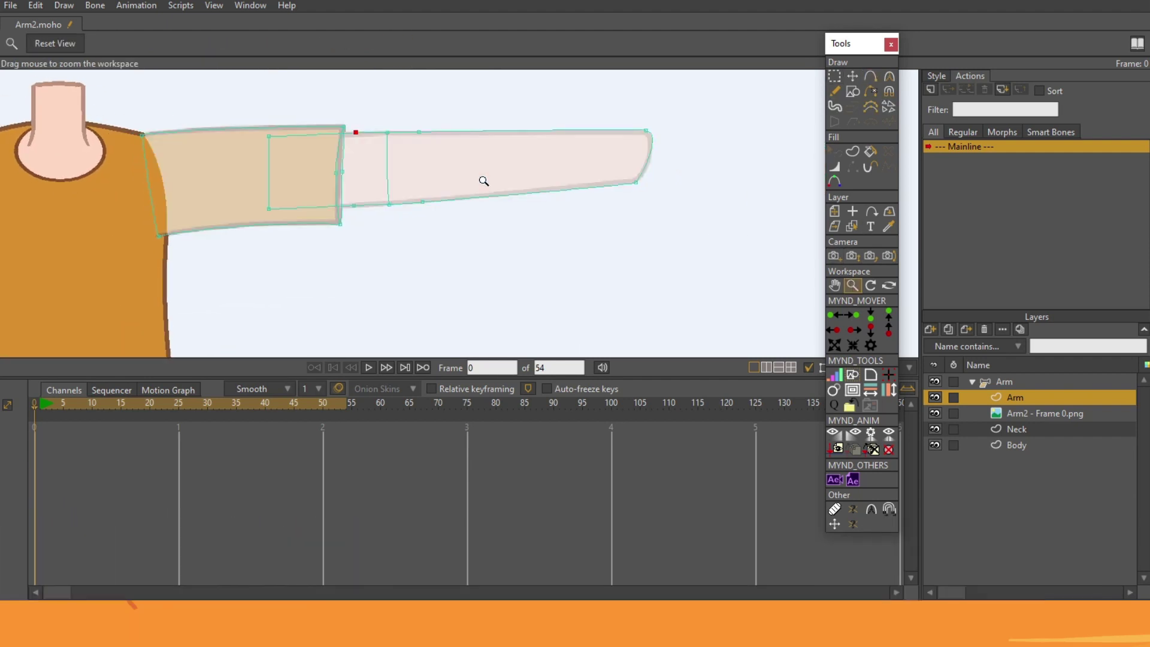
pyautogui.click(949, 330)
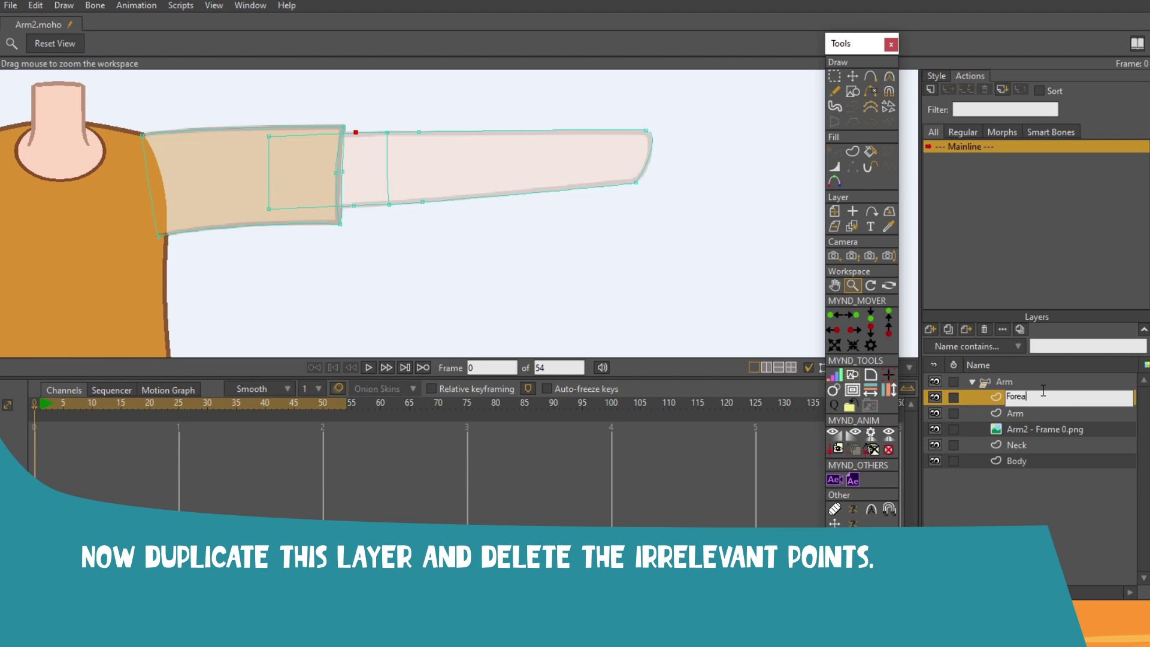
pyautogui.press('Return')
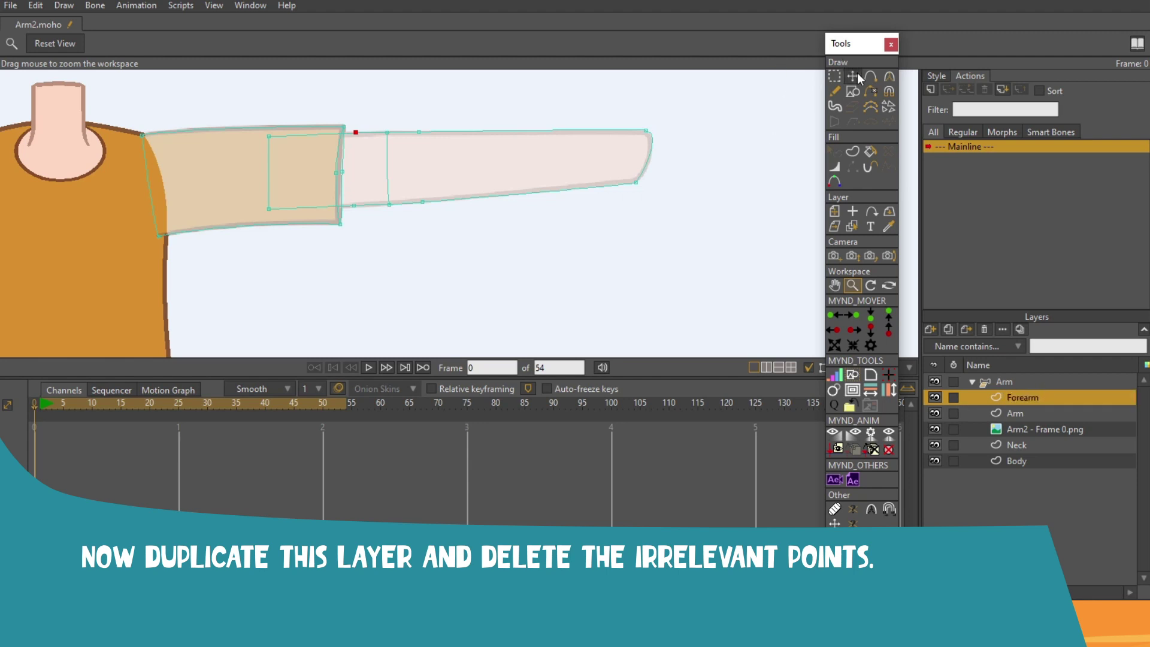
# - Delete the sleeve, cuff and upper-forearm curve segments from the Forearm layer, keeping the closed forearm outline
pyautogui.click(871, 91)
pyautogui.click(331, 128)
pyautogui.click(341, 185)
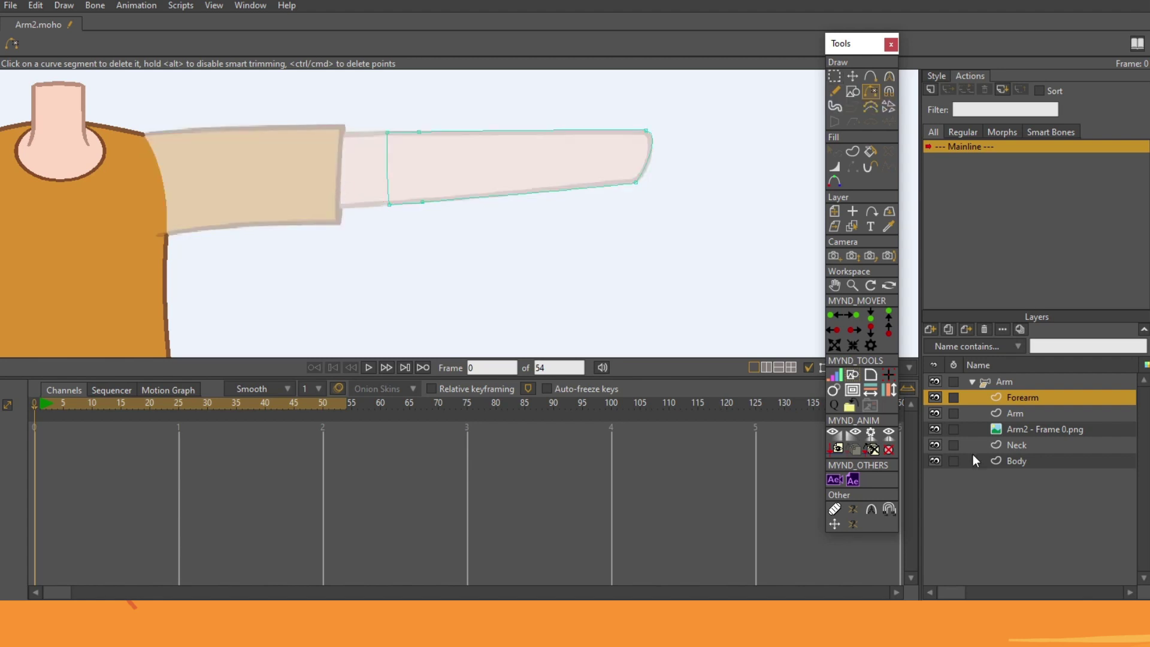
# - Delete the forearm segments beyond the junction from the Arm layer and hide the Arm2 - Frame 0.png reference
pyautogui.click(1021, 411)
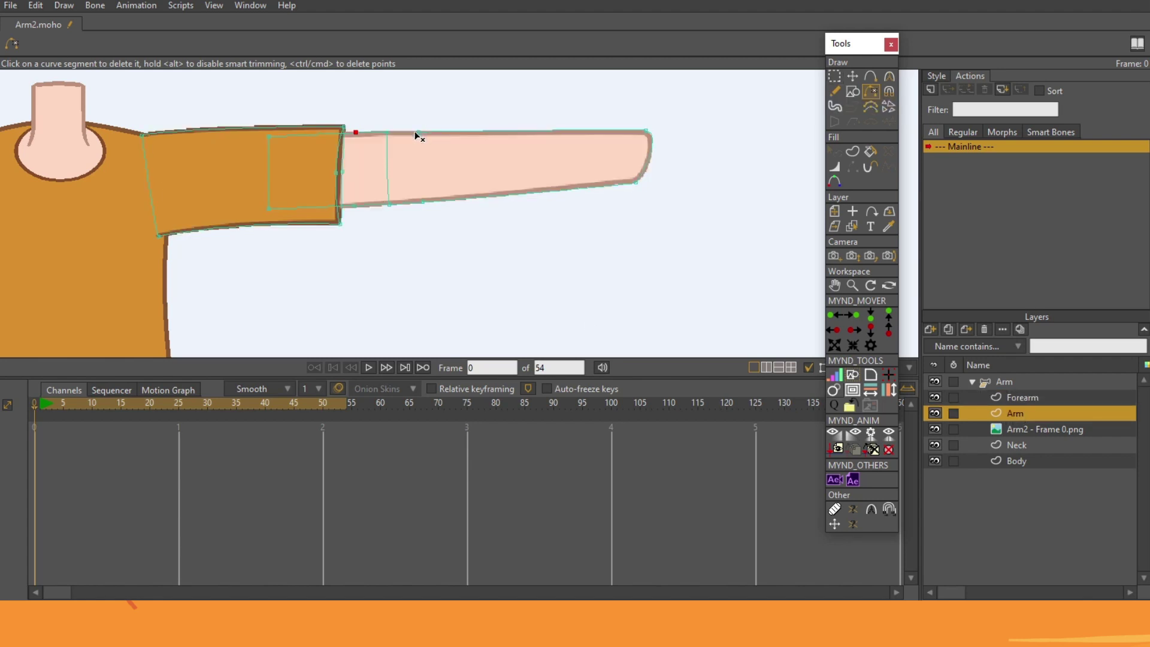
pyautogui.click(935, 429)
pyautogui.press('Home')
# - Create a filled and stroked sleeve shape using the shirt's sampled orange and outline brown, and hide its shoulder-side stroke
pyautogui.click(851, 154)
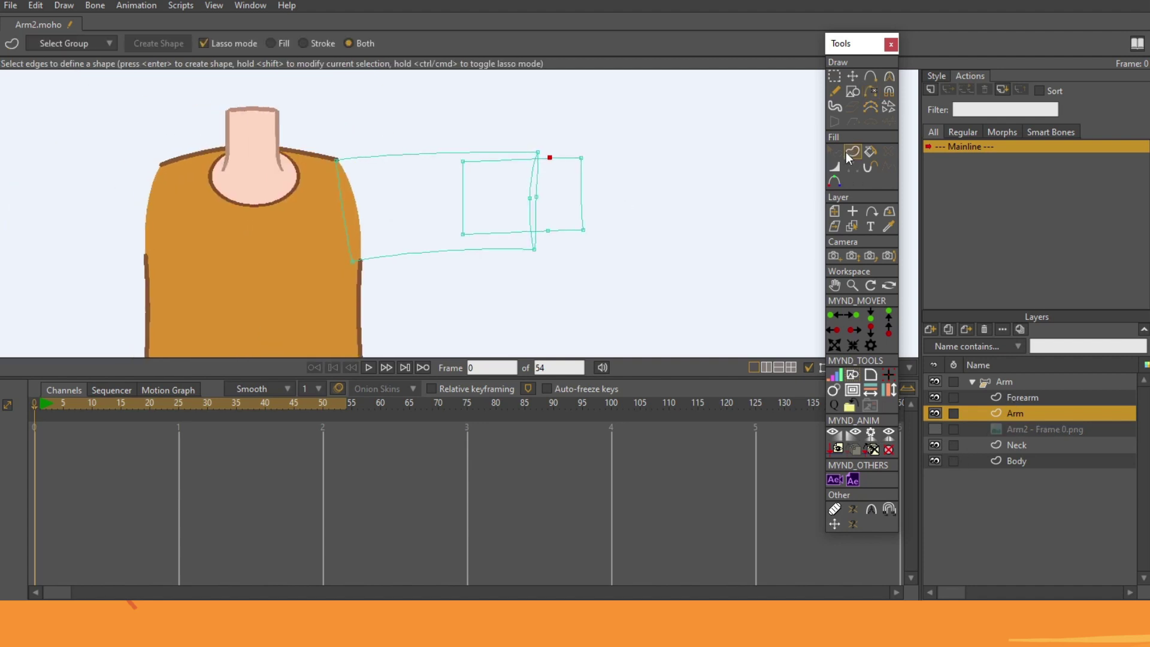
pyautogui.click(453, 155)
pyautogui.click(936, 77)
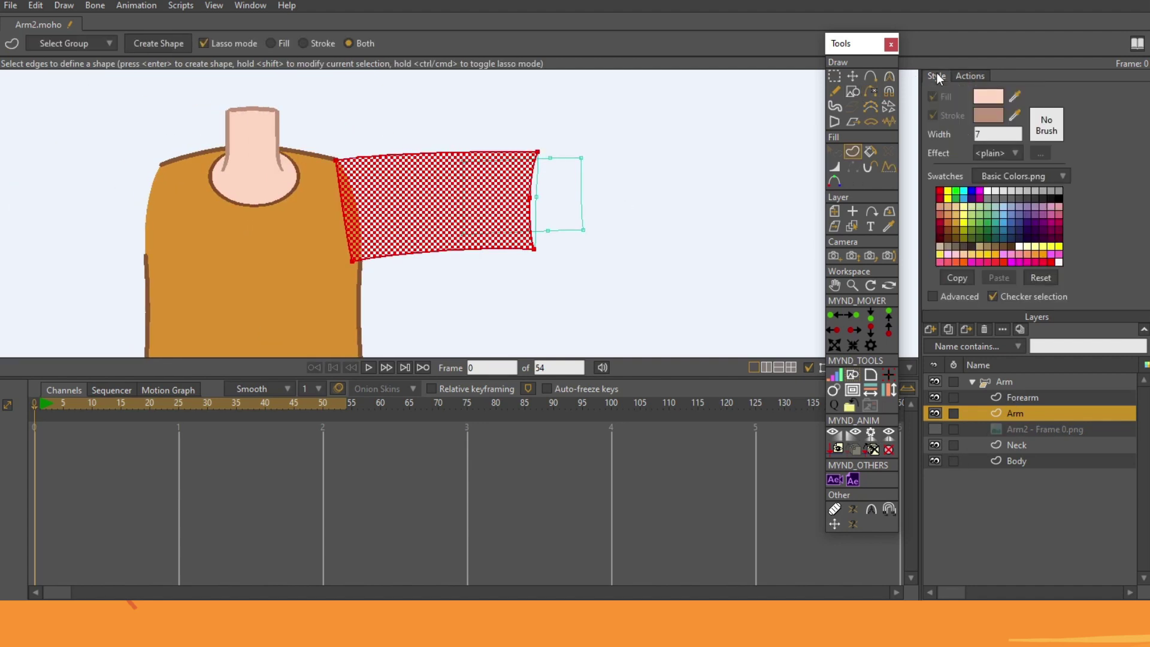
pyautogui.moveTo(1015, 96); pyautogui.dragTo(324, 291)
pyautogui.moveTo(1015, 115); pyautogui.dragTo(617, 280)
pyautogui.moveTo(375, 278); pyautogui.dragTo(364, 275)
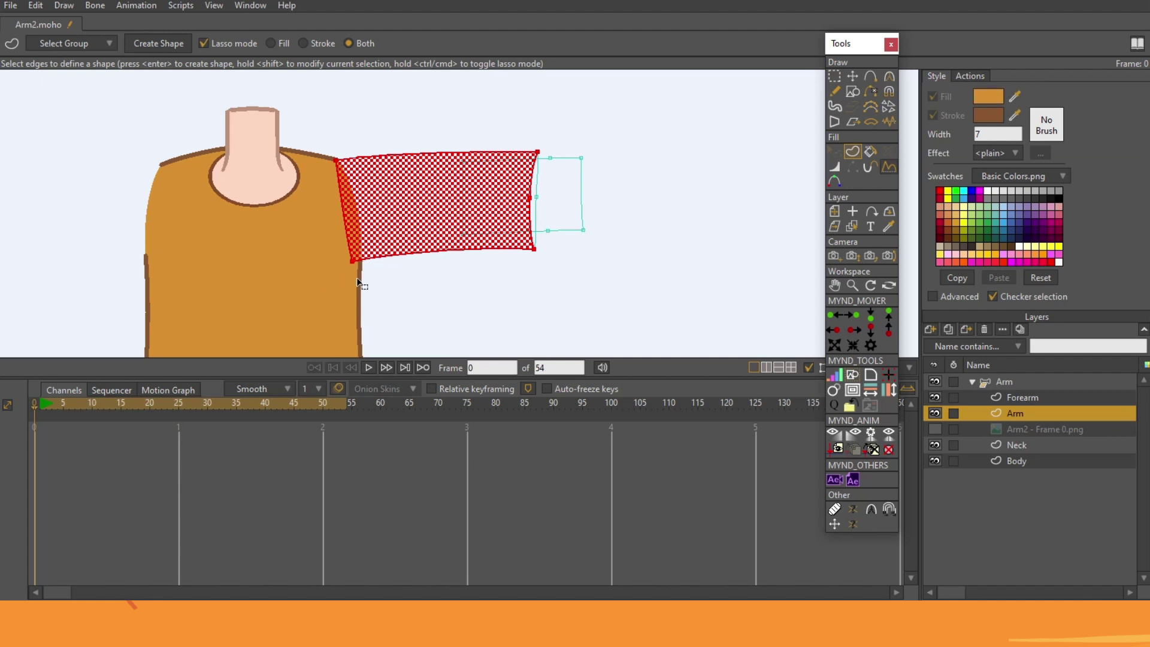
pyautogui.click(162, 46)
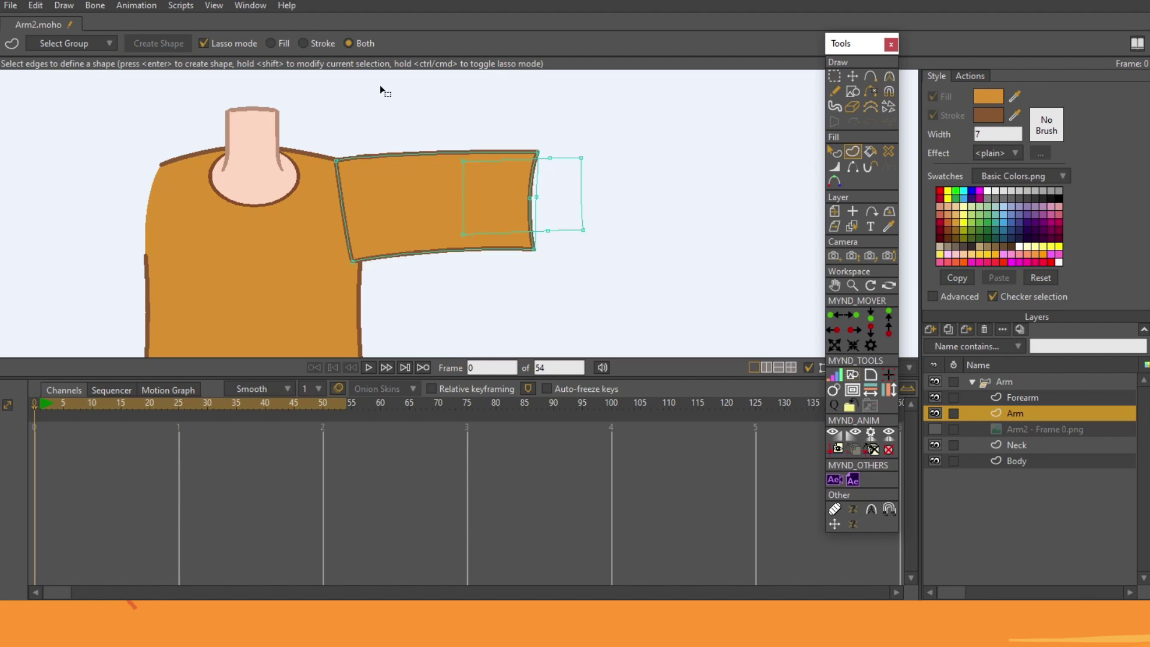
pyautogui.click(852, 167)
pyautogui.click(348, 210)
# - Create a shape from the narrow area between the two cuff curves, with a darker orange-brown fill for the sleeve's inside
pyautogui.click(852, 285)
pyautogui.moveTo(262, 167); pyautogui.dragTo(776, 124)
pyautogui.moveTo(636, 138); pyautogui.dragTo(547, 183)
pyautogui.click(853, 151)
pyautogui.click(535, 204)
pyautogui.click(533, 296)
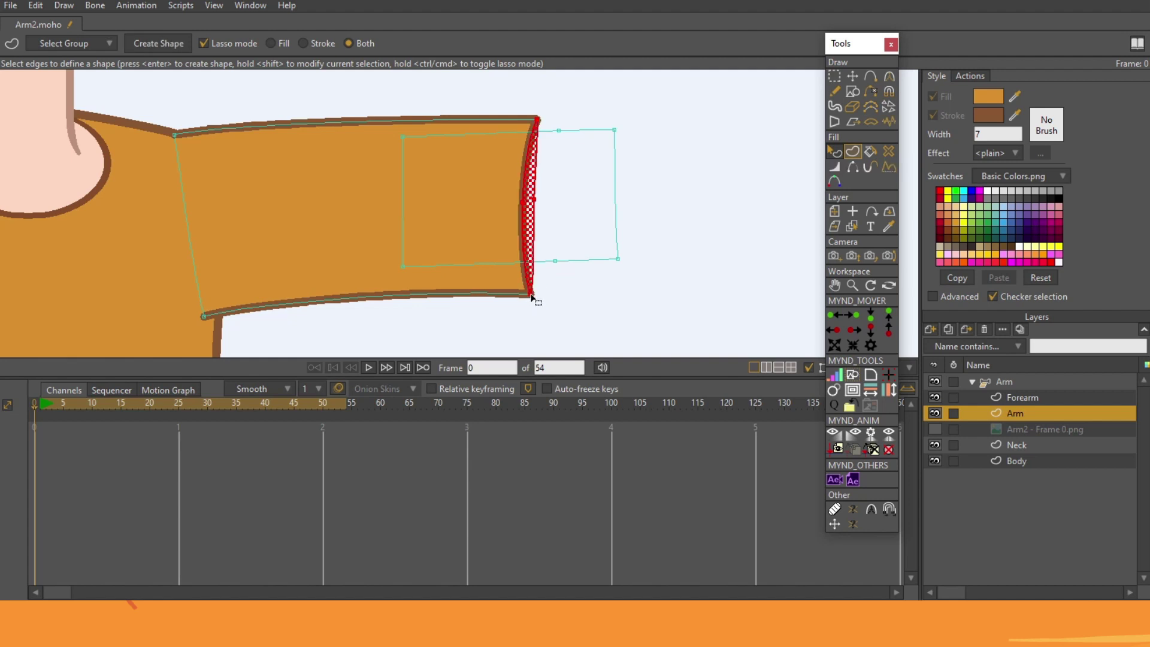
pyautogui.click(988, 96)
pyautogui.moveTo(891, 329); pyautogui.dragTo(929, 365)
pyautogui.click(1005, 487)
pyautogui.click(144, 40)
# - Create the upper-forearm shape from its four-sided outline, using the skin fill and outline colors sampled from the neck
pyautogui.click(545, 131)
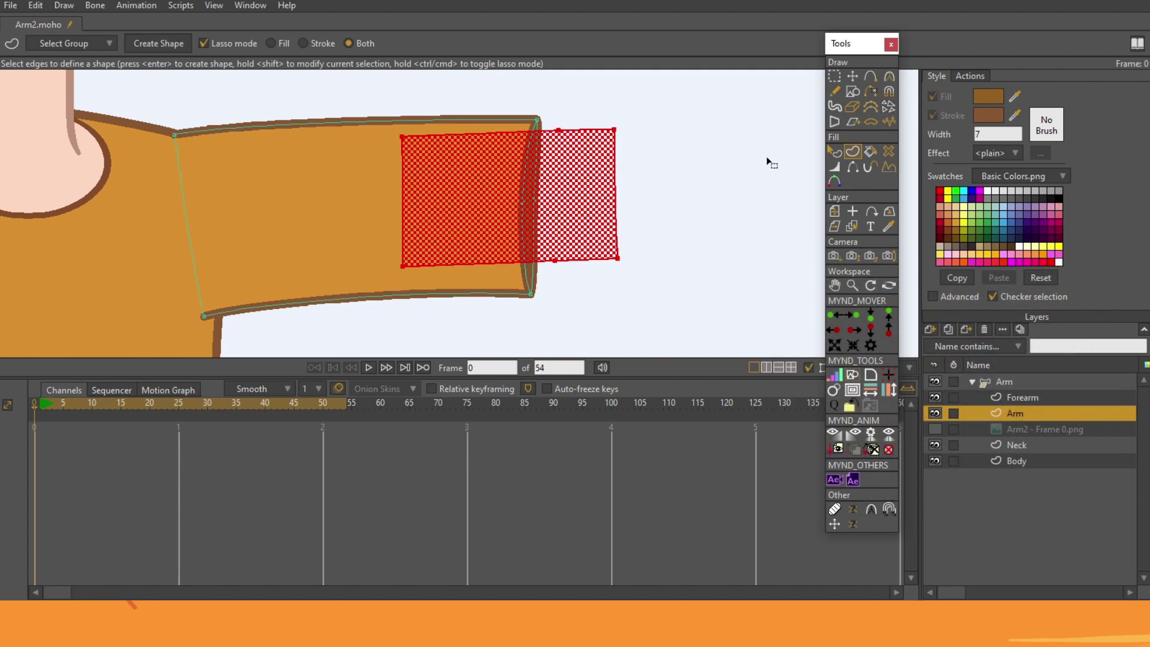
pyautogui.moveTo(627, 146); pyautogui.dragTo(773, 173)
pyautogui.moveTo(1015, 97); pyautogui.dragTo(154, 135)
pyautogui.click(1014, 115)
pyautogui.click(219, 88)
pyautogui.click(157, 44)
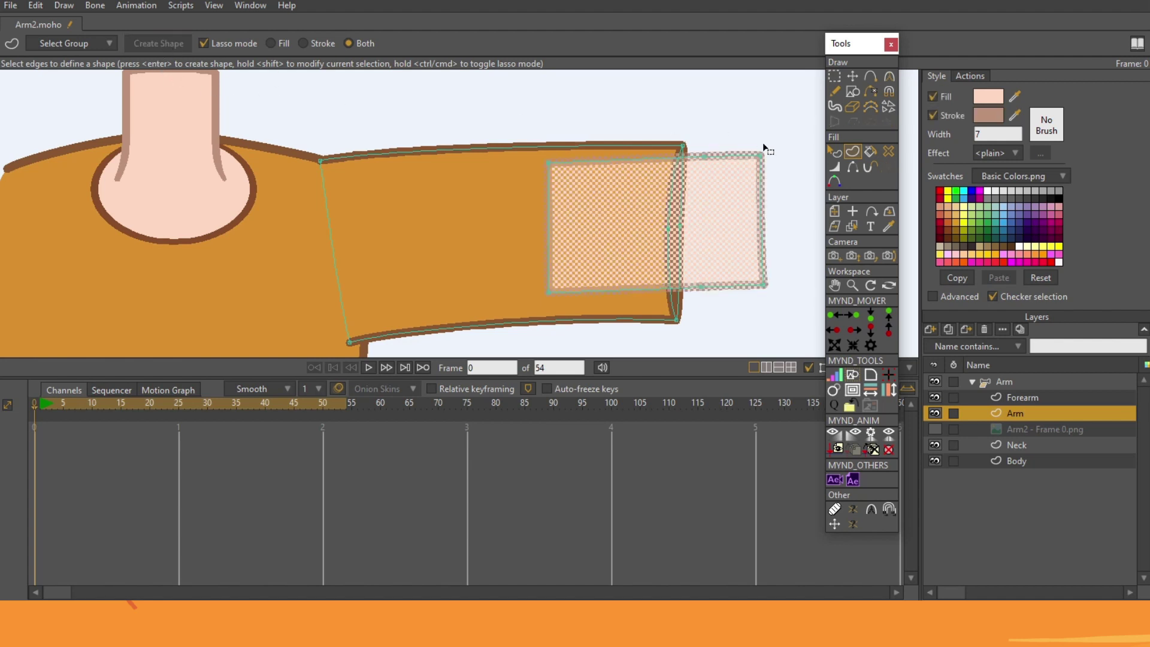
# - Order the upper-forearm shape behind the sleeve and the sleeve's inside behind both, and hide the upper forearm's end stroke
pyautogui.moveTo(807, 121); pyautogui.dragTo(637, 108)
pyautogui.click(637, 107)
pyautogui.click(834, 151)
pyautogui.click(479, 215)
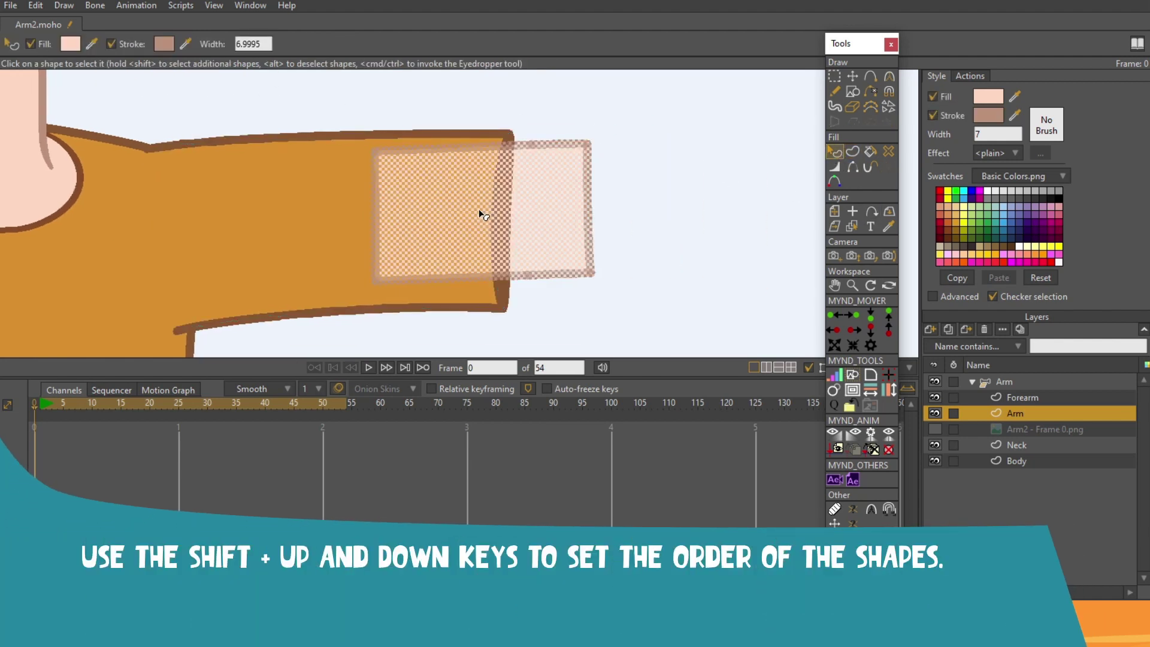
pyautogui.hotkey('shift', 'Down')
pyautogui.click(510, 296)
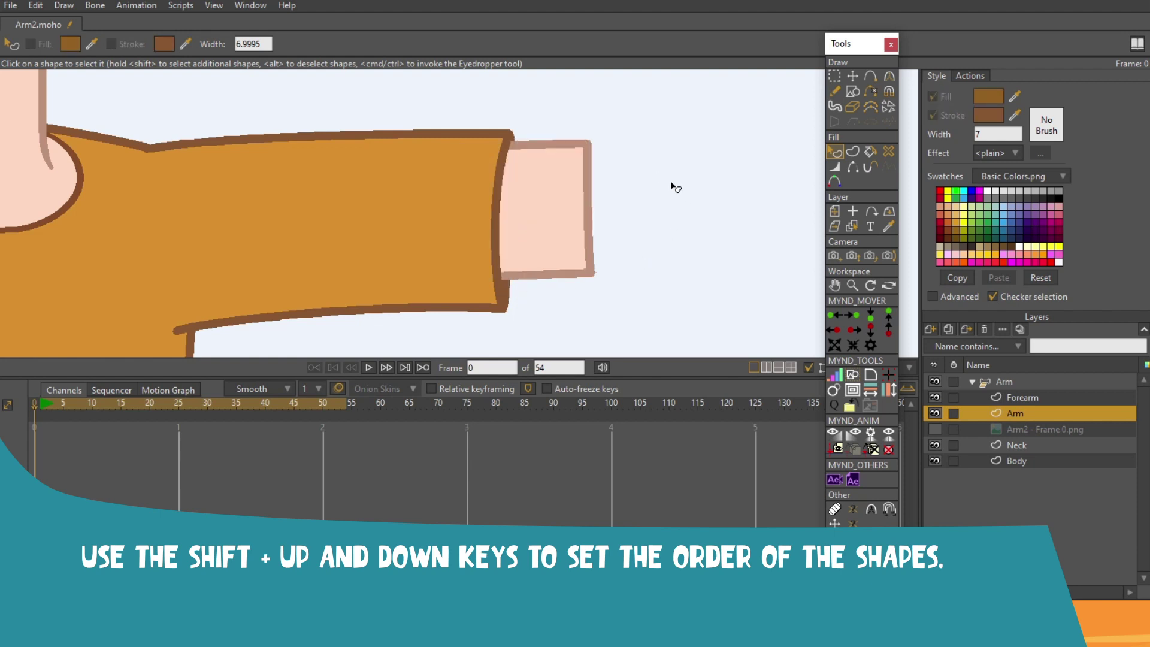
pyautogui.click(853, 167)
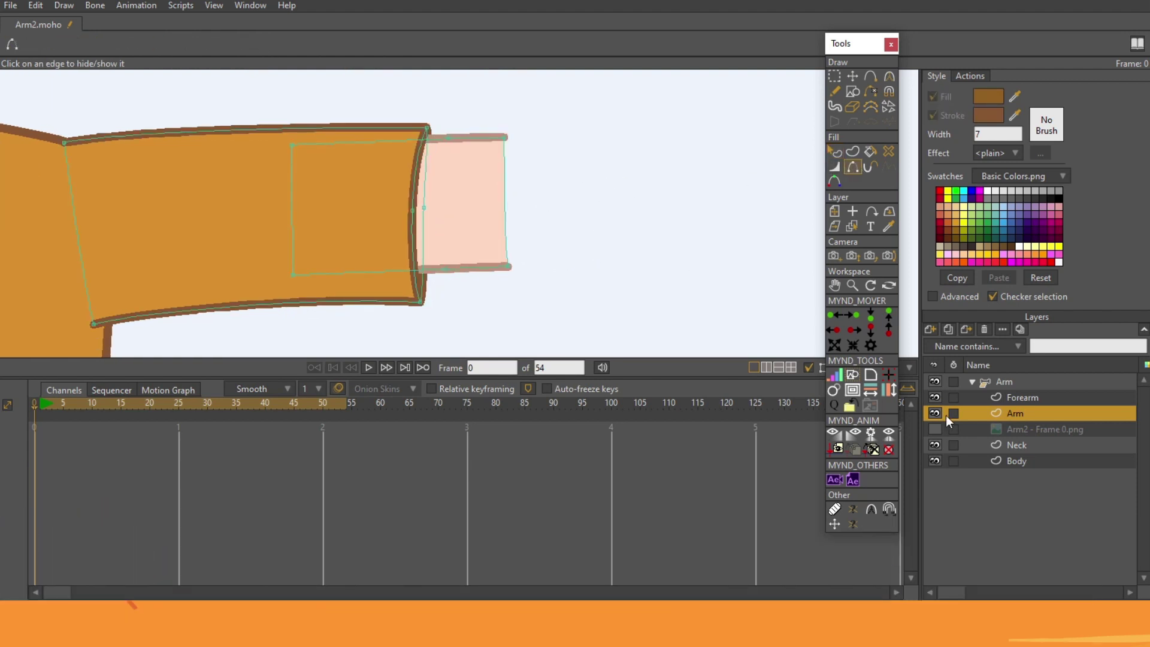
# - Create the forearm shape on the Forearm layer with the upper forearm's sampled skin fill and outline colors, and hide its junction stroke
pyautogui.click(1020, 397)
pyautogui.moveTo(689, 228); pyautogui.dragTo(395, 220)
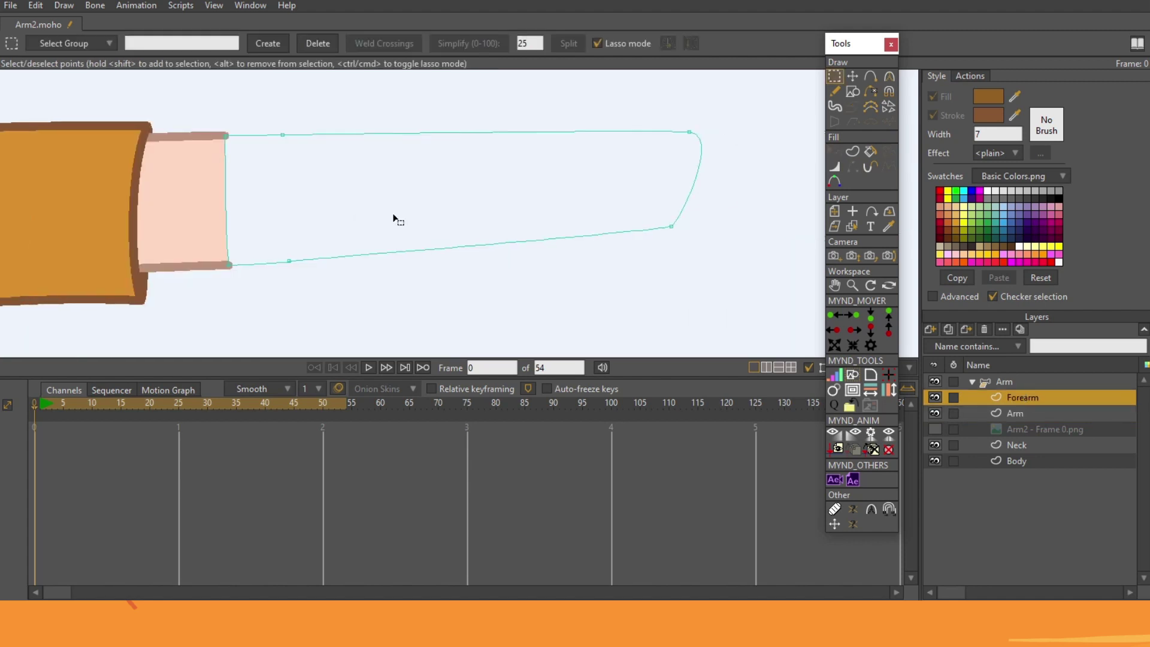
pyautogui.click(853, 151)
pyautogui.click(673, 133)
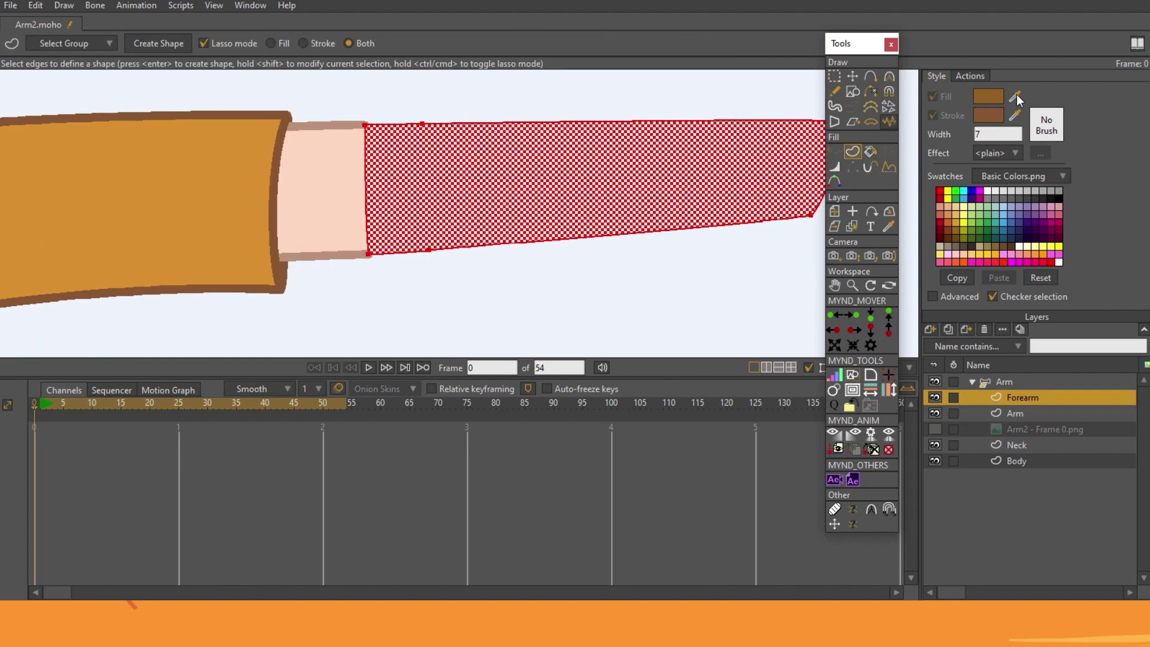
pyautogui.moveTo(1017, 100); pyautogui.dragTo(349, 178)
pyautogui.moveTo(1013, 115); pyautogui.dragTo(361, 123)
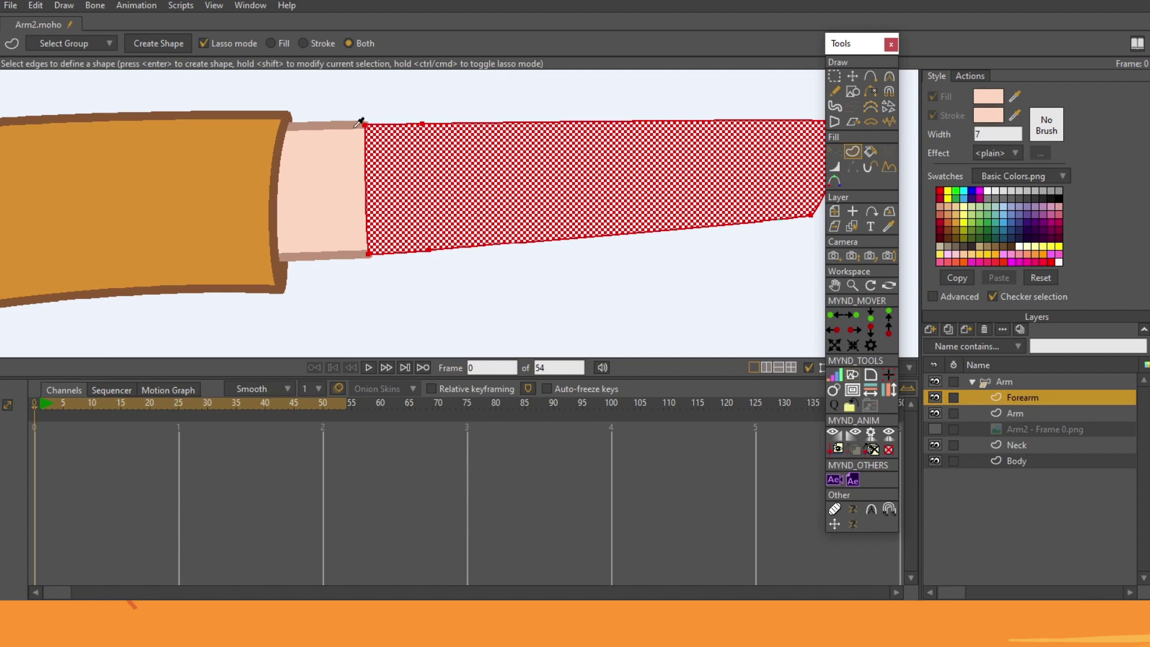
pyautogui.click(161, 43)
pyautogui.click(371, 92)
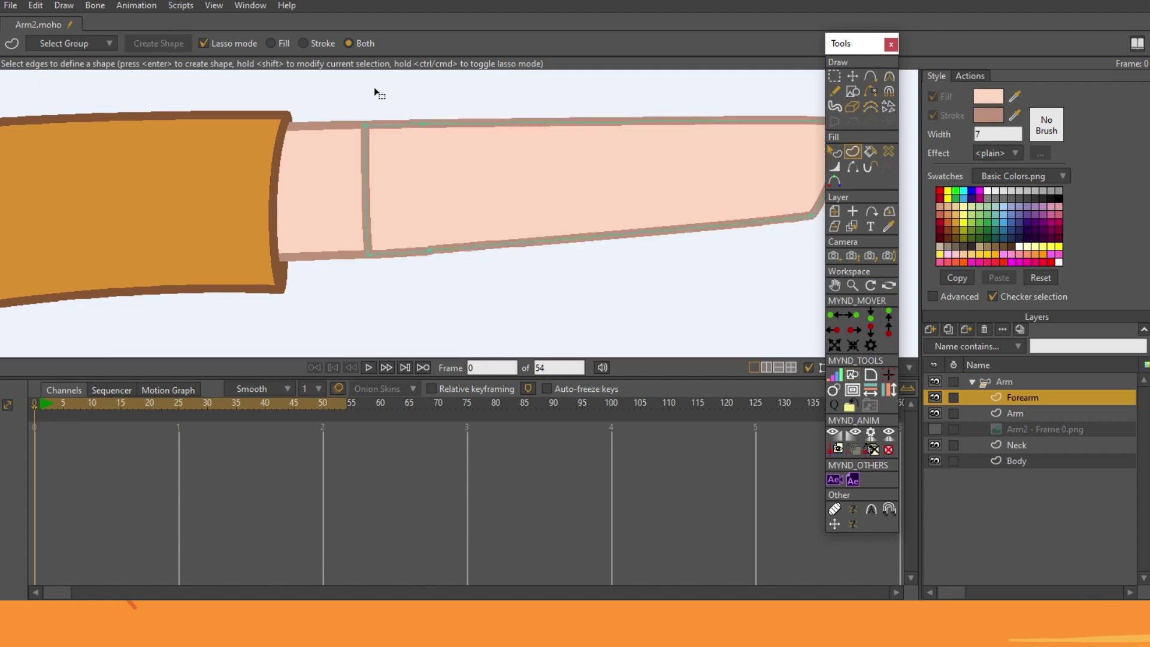
pyautogui.click(853, 167)
pyautogui.click(365, 180)
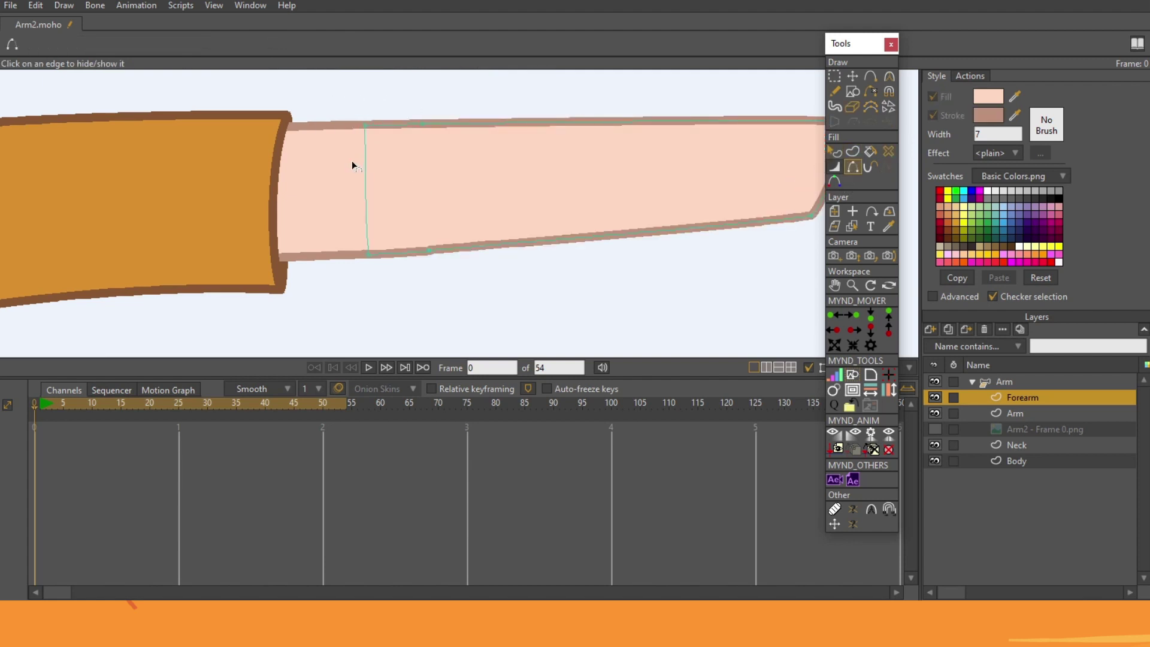
# - Add two connected bones to the Arm bone layer, from shoulder to elbow and from elbow to the end of the forearm
pyautogui.click(854, 285)
pyautogui.moveTo(773, 258); pyautogui.dragTo(689, 236)
pyautogui.click(807, 368)
pyautogui.moveTo(553, 210); pyautogui.dragTo(533, 186)
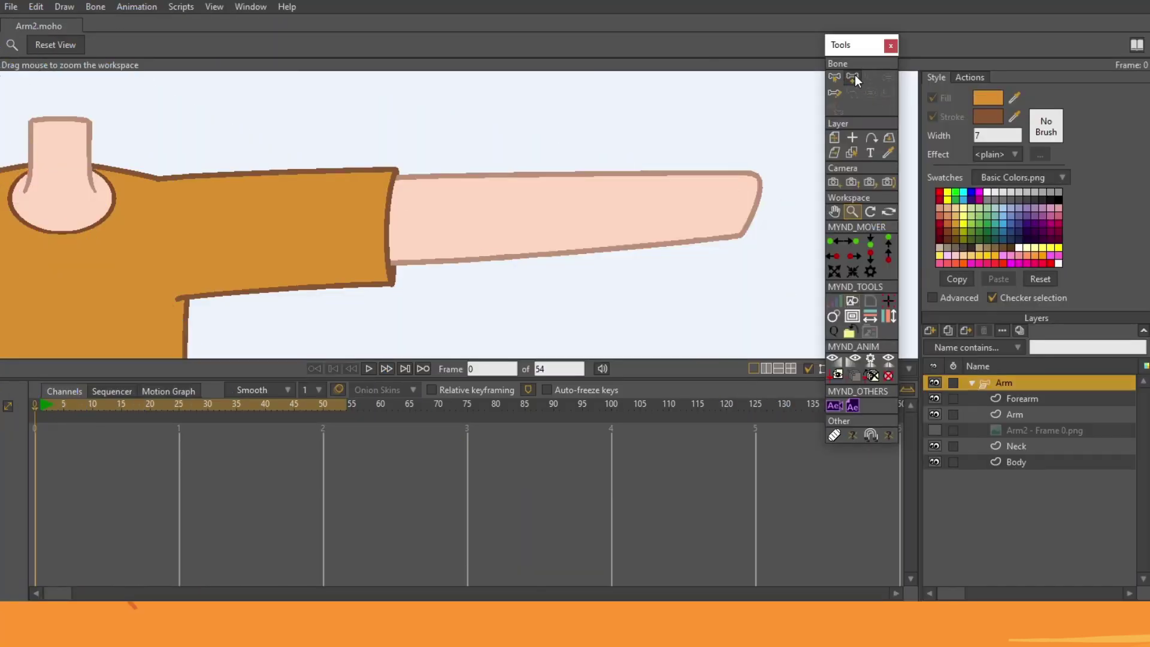
pyautogui.click(852, 77)
pyautogui.moveTo(164, 231); pyautogui.dragTo(756, 214)
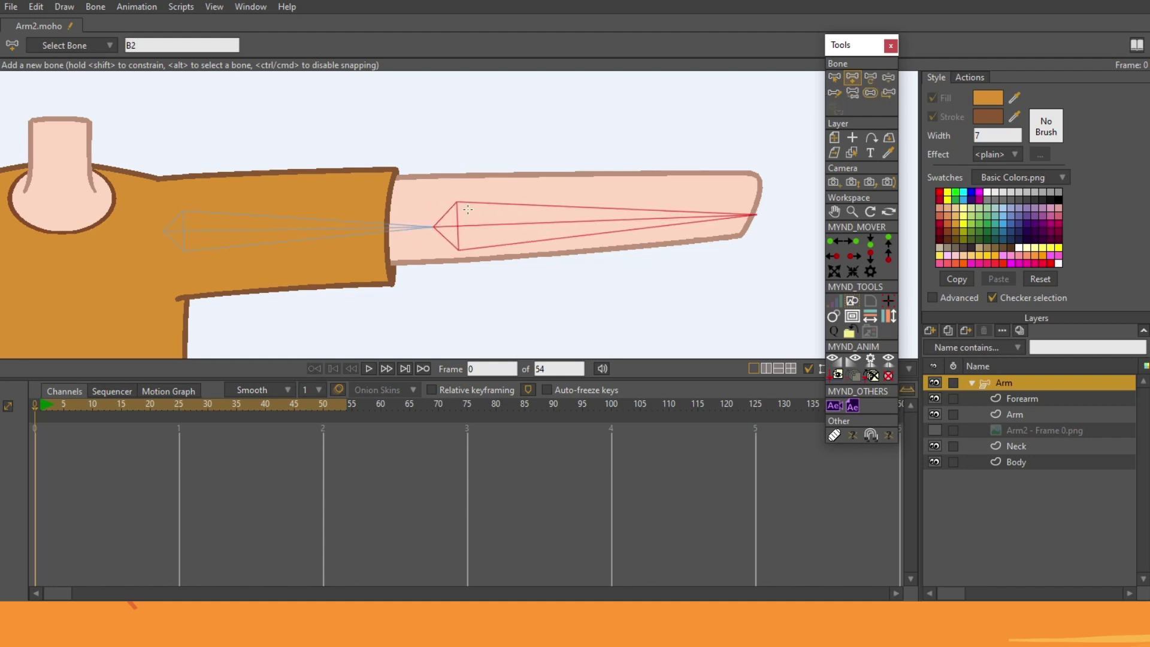
# - Move the forearm bone's base to about X 0.60, on the seam where the upper forearm meets the Forearm shape
pyautogui.keyDown('alt'); pyautogui.rightClick(416, 201); pyautogui.keyUp('alt')
pyautogui.click(1007, 386)
pyautogui.click(870, 76)
pyautogui.moveTo(458, 227)
pyautogui.mouseDown()
pyautogui.moveTo(479, 226)
pyautogui.moveTo(425, 229)
pyautogui.moveTo(484, 227)
pyautogui.mouseUp()
pyautogui.keyDown('alt'); pyautogui.rightClick(416, 206); pyautogui.keyUp('alt')
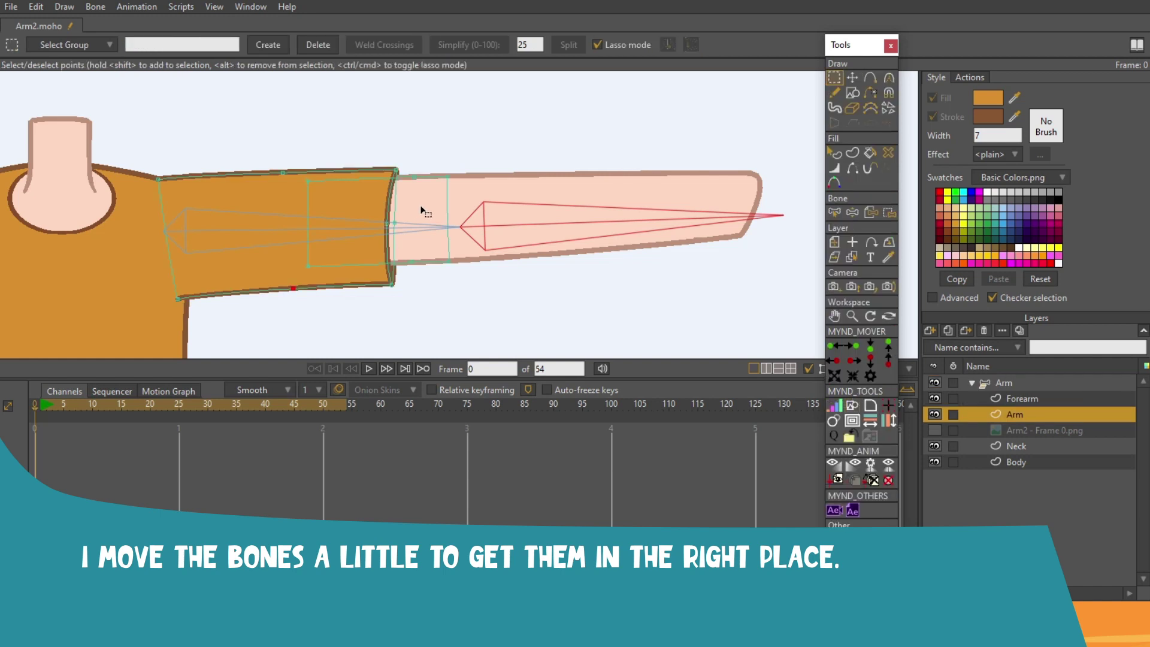
pyautogui.click(977, 382)
pyautogui.click(442, 227)
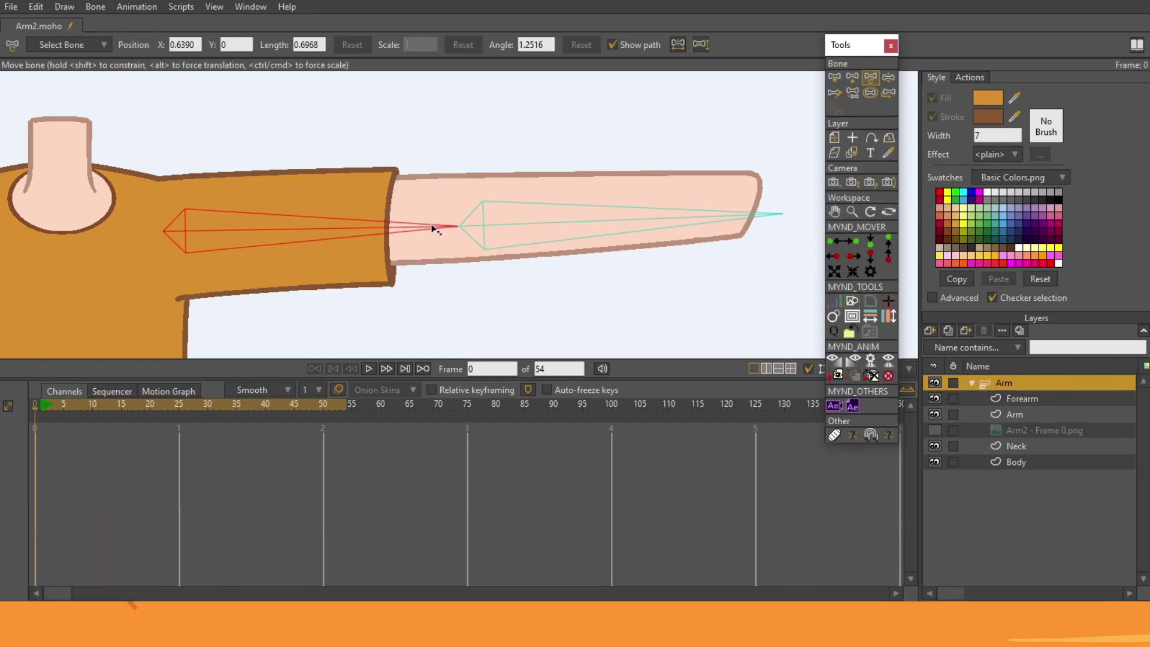
pyautogui.click(483, 226)
pyautogui.keyDown('ctrl'); pyautogui.keyDown('alt'); pyautogui.click(398, 189); pyautogui.keyUp('alt'); pyautogui.keyUp('ctrl')
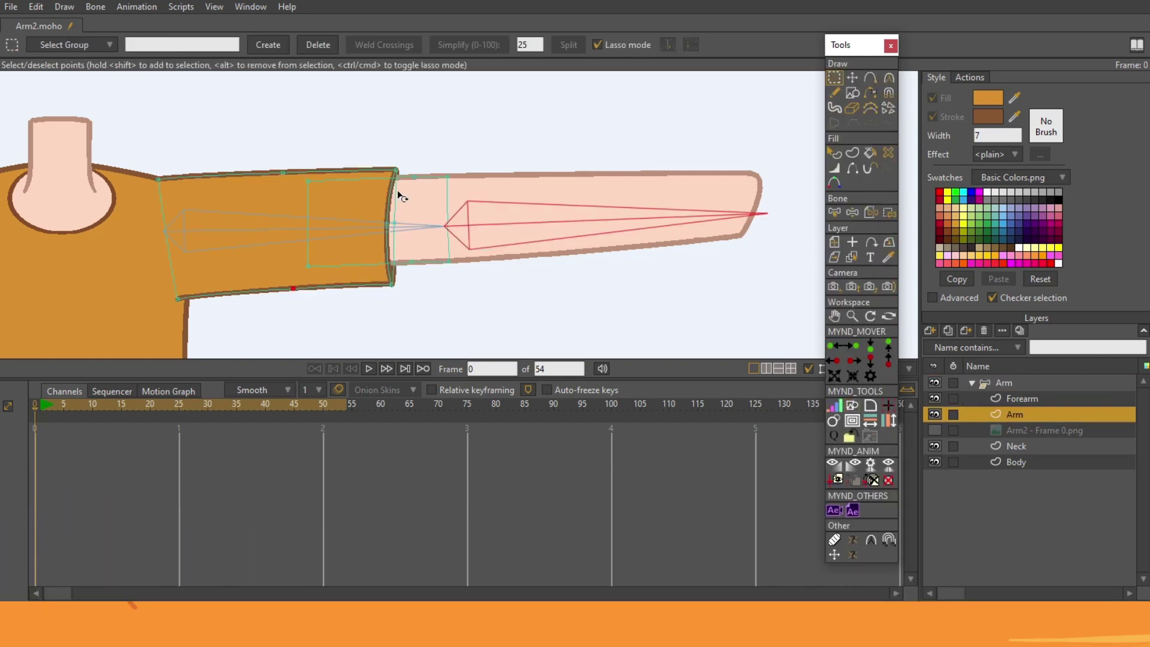
pyautogui.click(1001, 382)
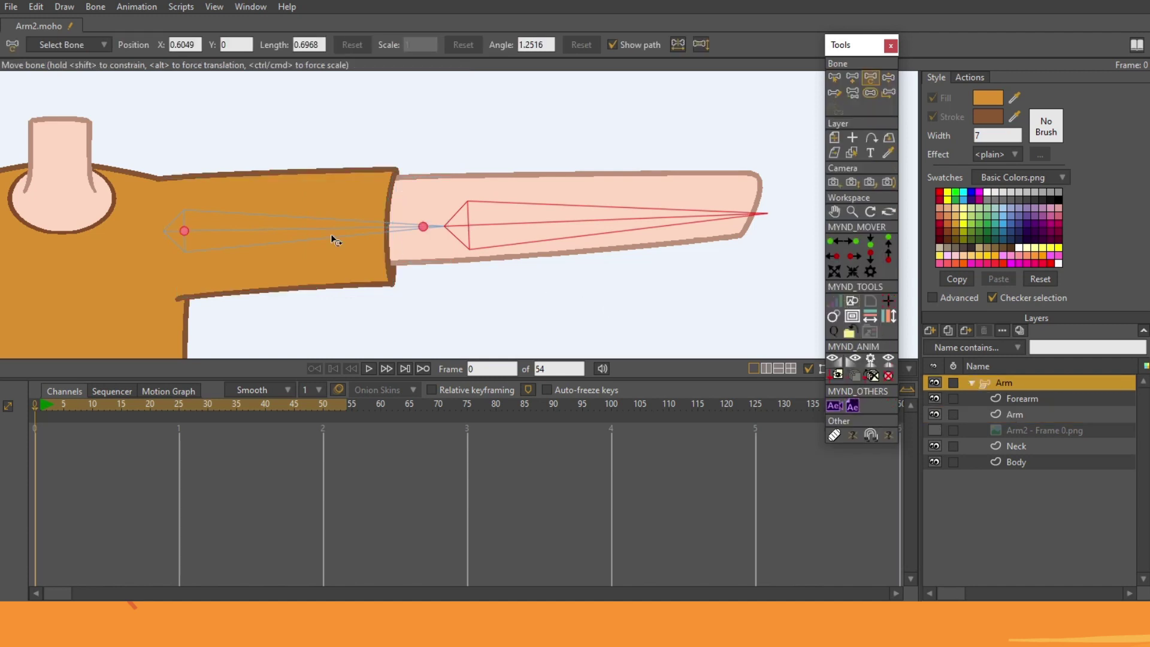
# - Bind the Arm layer's points to the upper-arm bone, leaving out the two points connected to the body
pyautogui.keyDown('ctrl'); pyautogui.keyDown('alt'); pyautogui.click(272, 187); pyautogui.keyUp('alt'); pyautogui.keyUp('ctrl')
pyautogui.click(834, 212)
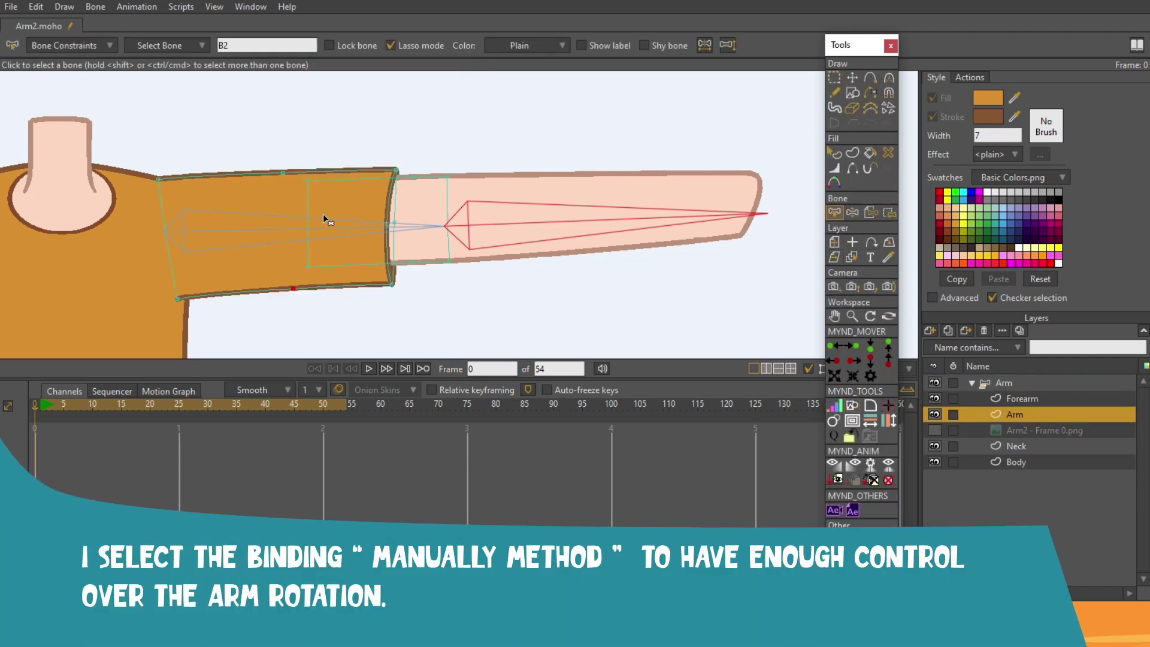
pyautogui.click(272, 214)
pyautogui.click(889, 213)
pyautogui.moveTo(368, 147)
pyautogui.mouseDown()
pyautogui.moveTo(251, 253)
pyautogui.moveTo(368, 319)
pyautogui.moveTo(504, 150)
pyautogui.mouseUp()
pyautogui.click(261, 45)
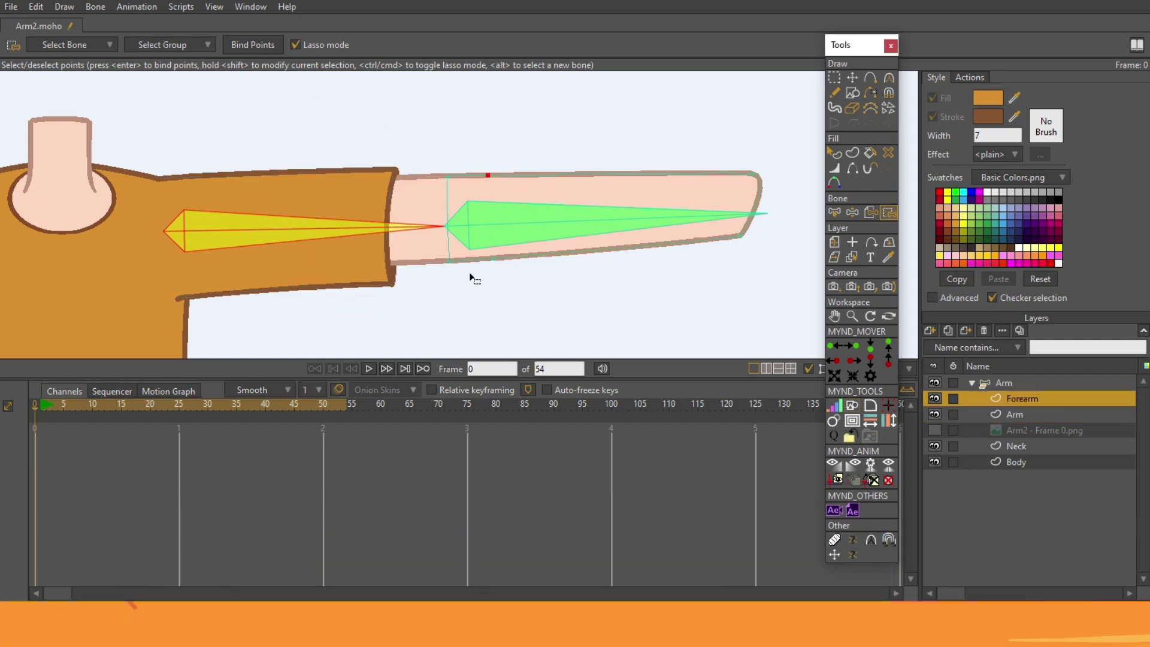
# - On the Forearm layer, bind the two seam points to the upper-arm bone and the remaining four points to the forearm bone
pyautogui.moveTo(470, 272)
pyautogui.mouseDown()
pyautogui.moveTo(451, 149)
pyautogui.moveTo(418, 201)
pyautogui.moveTo(469, 282)
pyautogui.mouseUp()
pyautogui.click(243, 45)
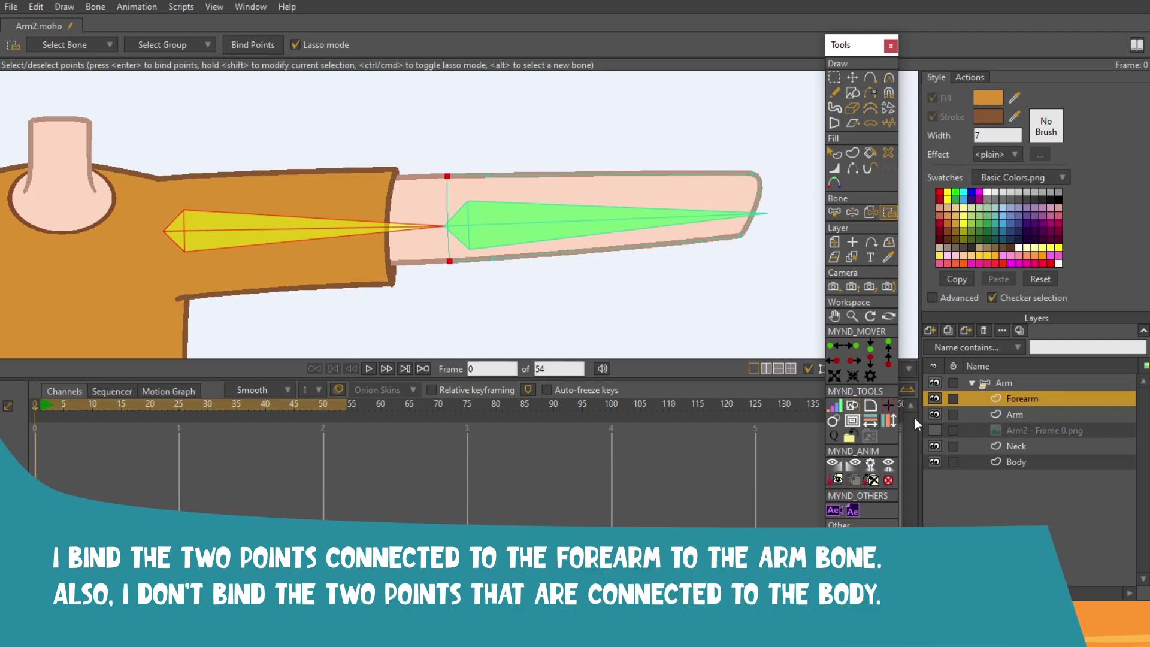
pyautogui.click(832, 209)
pyautogui.click(628, 214)
pyautogui.click(890, 213)
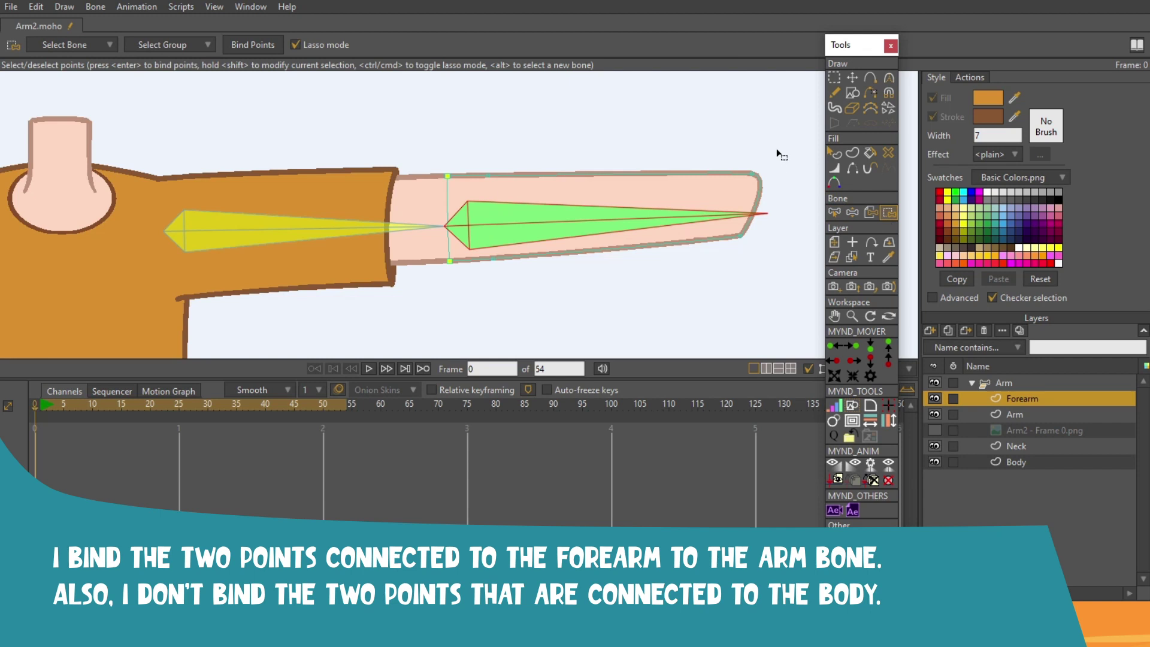
pyautogui.moveTo(475, 235)
pyautogui.mouseDown()
pyautogui.moveTo(821, 206)
pyautogui.moveTo(802, 201)
pyautogui.mouseUp()
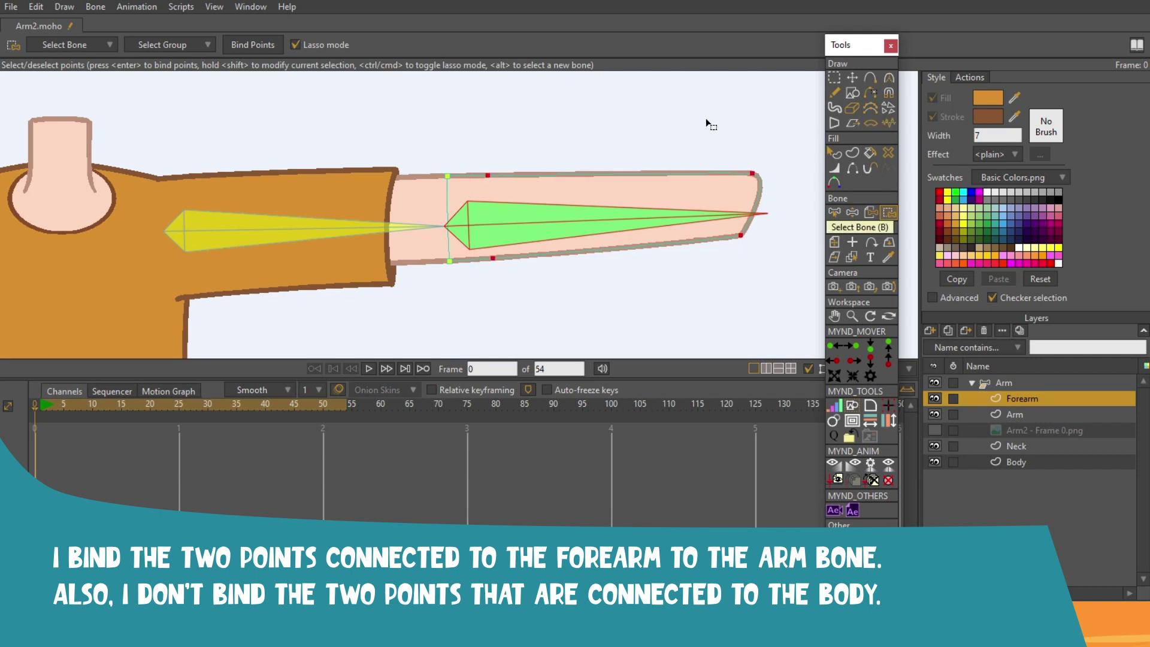
# - Test the rig by posing the upper-arm and forearm bones at frame 1
pyautogui.click(853, 316)
pyautogui.scroll(-3, 585, 223)
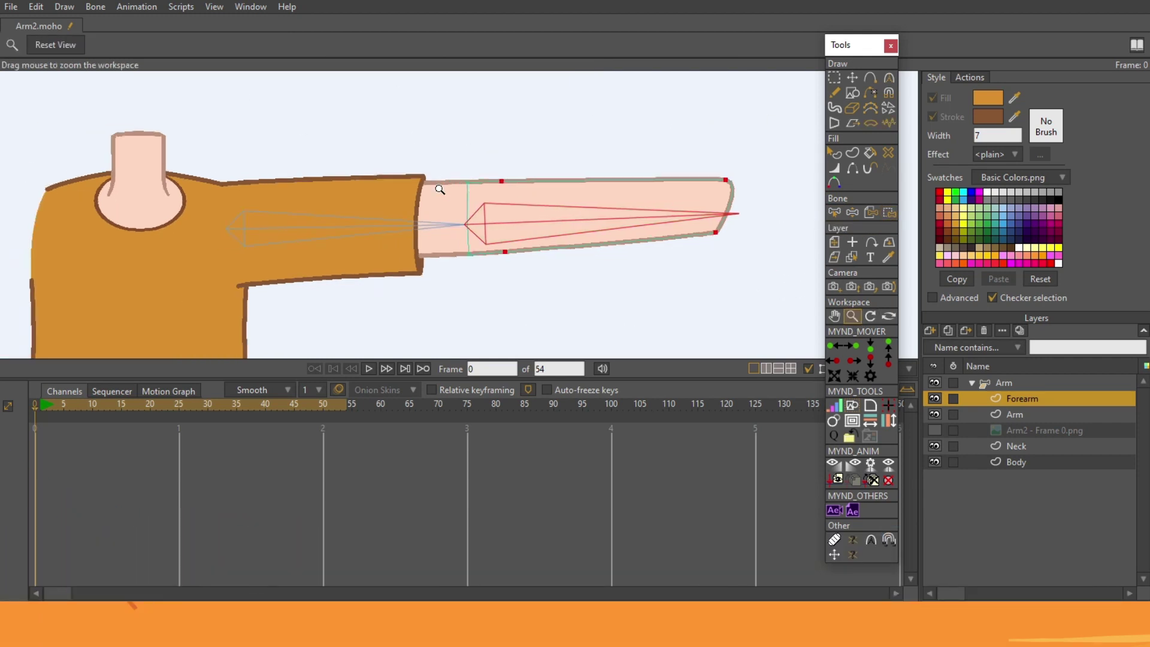
pyautogui.scroll(1, 408, 170)
pyautogui.click(1037, 382)
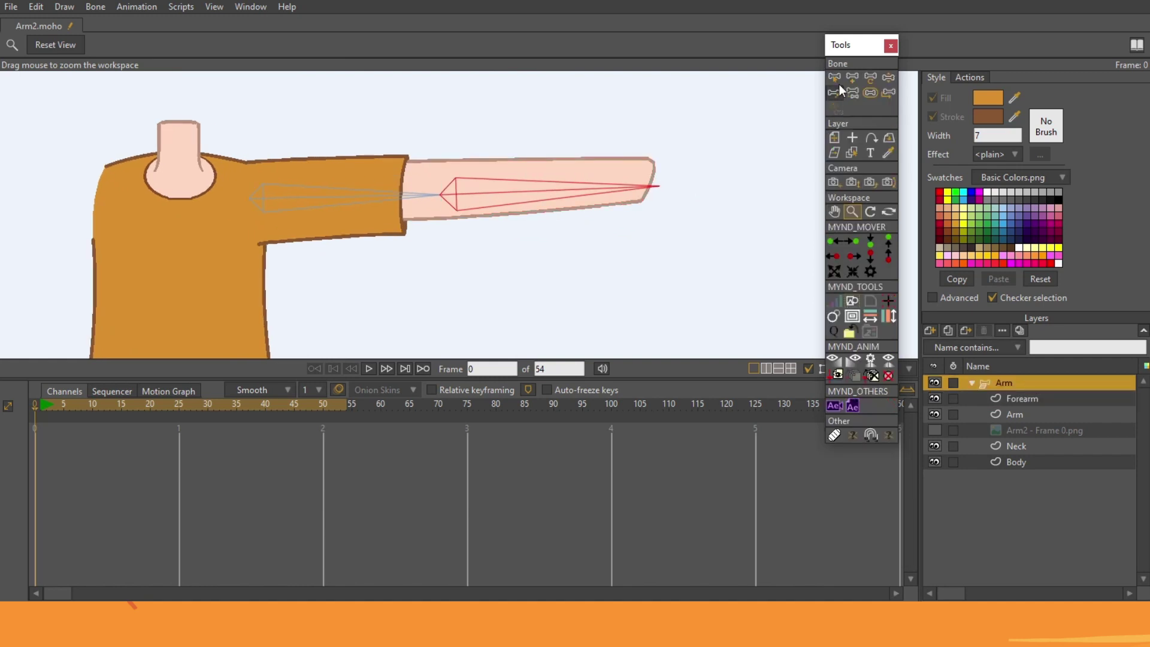
pyautogui.click(872, 79)
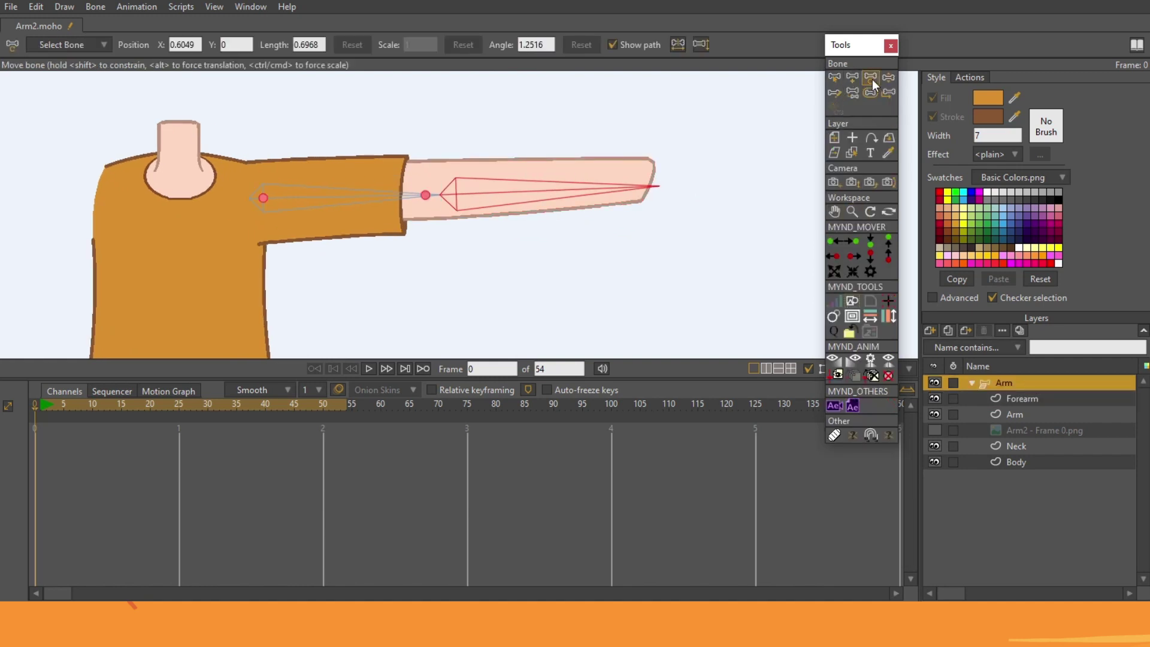
pyautogui.click(40, 408)
pyautogui.moveTo(345, 197); pyautogui.dragTo(402, 200)
pyautogui.moveTo(495, 205); pyautogui.dragTo(347, 242)
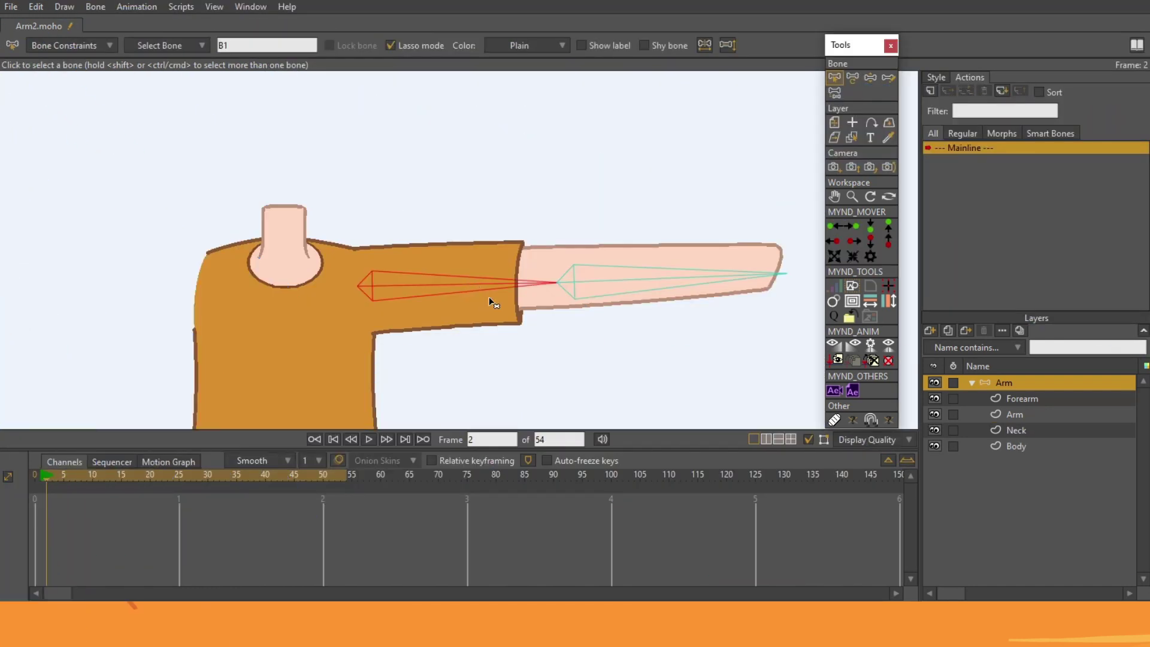
# - Create a smart bone action for the upper-arm bone and rotate the arm straight up at frame 100
pyautogui.click(930, 90)
pyautogui.click(578, 346)
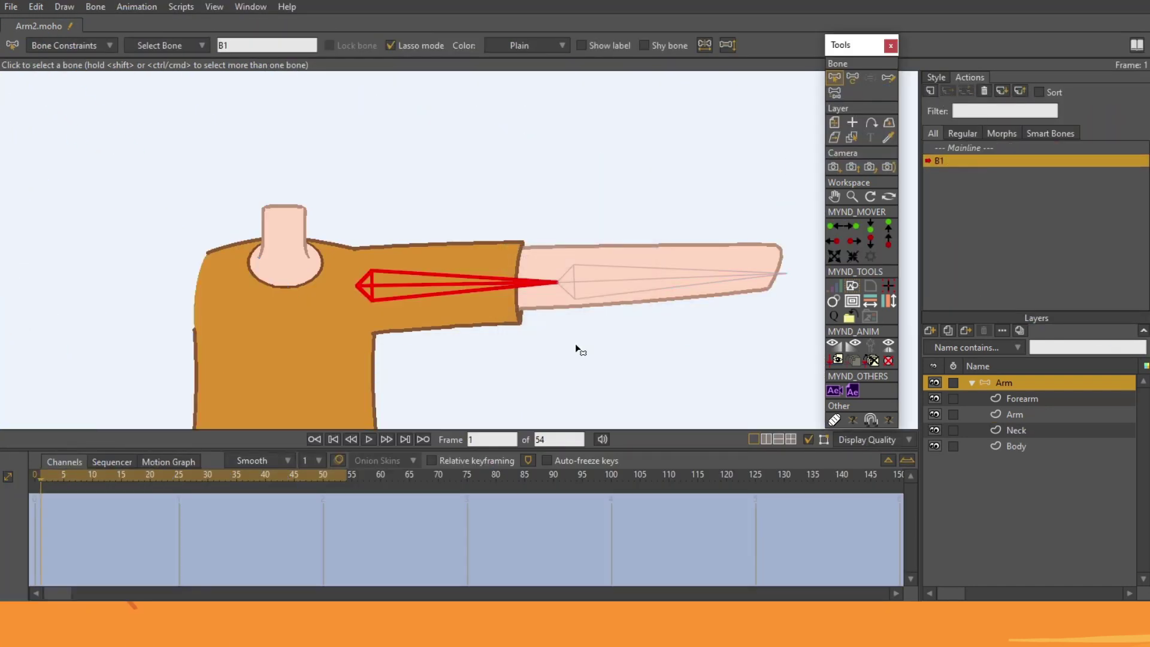
pyautogui.click(854, 81)
pyautogui.click(612, 473)
pyautogui.moveTo(468, 279); pyautogui.dragTo(346, 181)
# - At frame 100, raise the Body layer's shoulder point toward the neck and adjust the neckline points to follow the lifted arm
pyautogui.click(853, 196)
pyautogui.moveTo(257, 248); pyautogui.dragTo(422, 210)
pyautogui.keyDown('alt'); pyautogui.rightClick(379, 250); pyautogui.keyUp('alt')
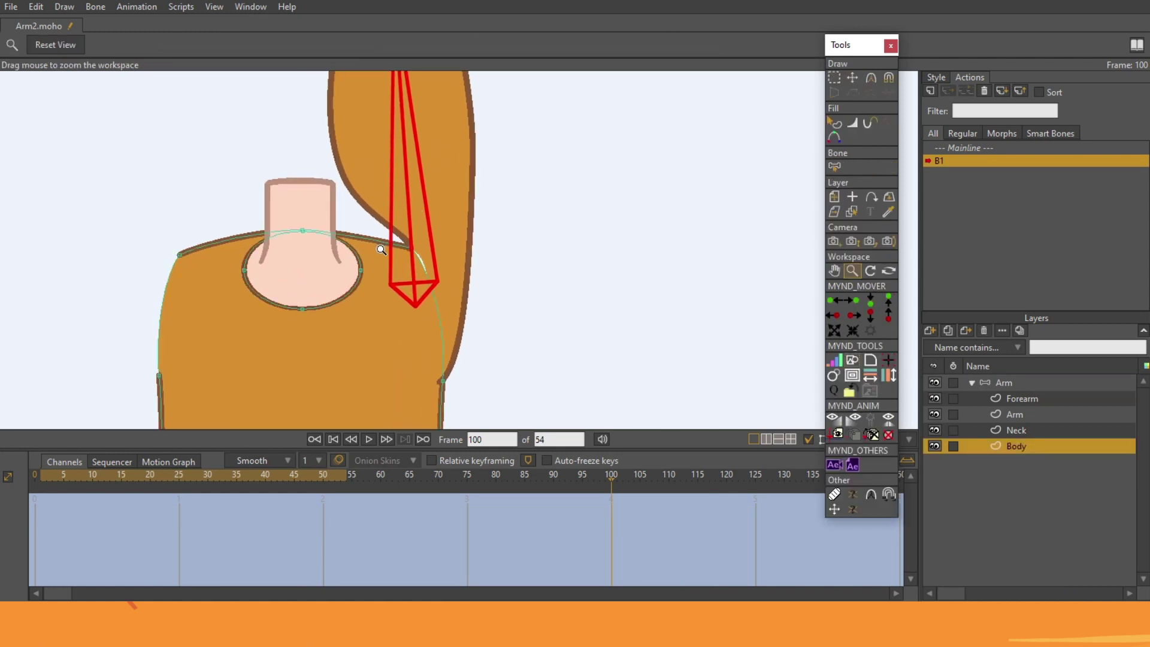
pyautogui.click(852, 78)
pyautogui.moveTo(410, 245); pyautogui.dragTo(396, 223)
pyautogui.moveTo(303, 229); pyautogui.dragTo(302, 224)
pyautogui.moveTo(361, 270)
pyautogui.mouseDown()
pyautogui.moveTo(358, 254)
pyautogui.moveTo(365, 276)
pyautogui.mouseUp()
pyautogui.click(302, 307)
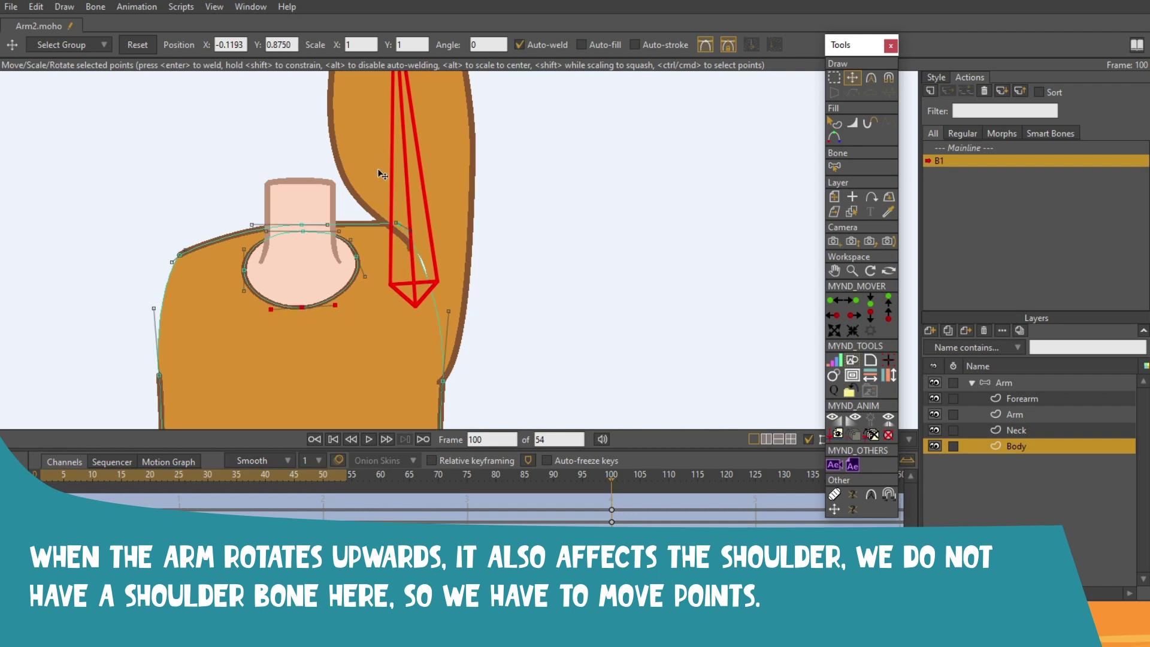
pyautogui.click(399, 224)
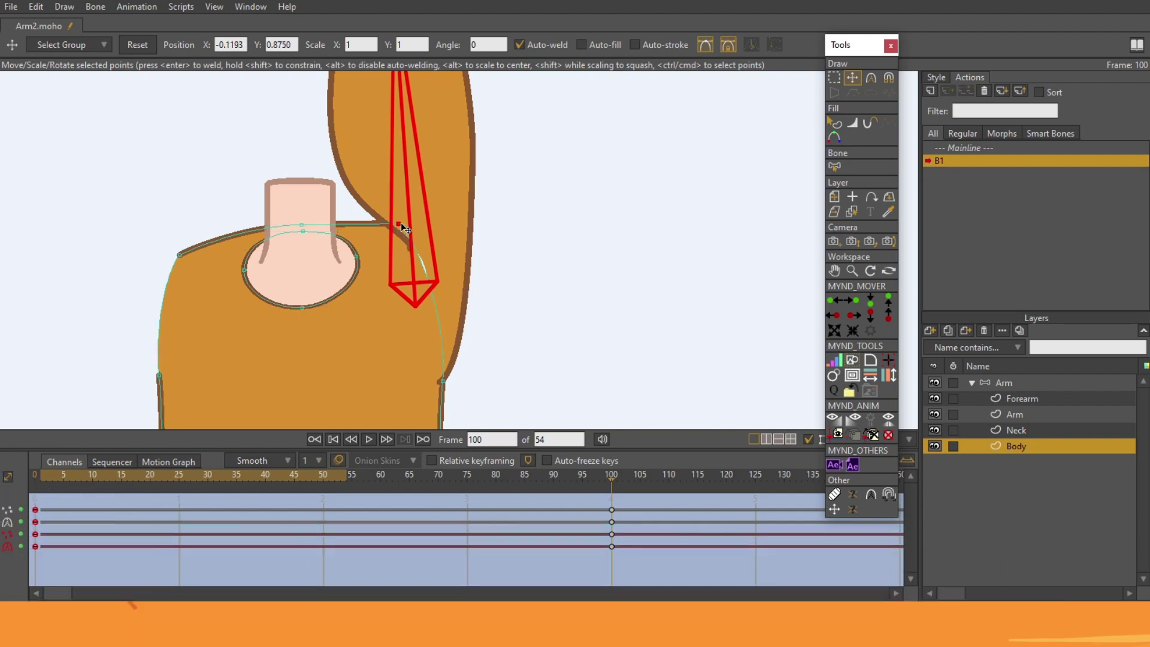
# - On the Arm layer, move the inner shoulder point onto the body's shoulder line and smooth both edges of the raised sleeve
pyautogui.keyDown('alt'); pyautogui.rightClick(363, 177); pyautogui.keyUp('alt')
pyautogui.moveTo(411, 247); pyautogui.dragTo(351, 225)
pyautogui.hotkey('ctrl', 'z')
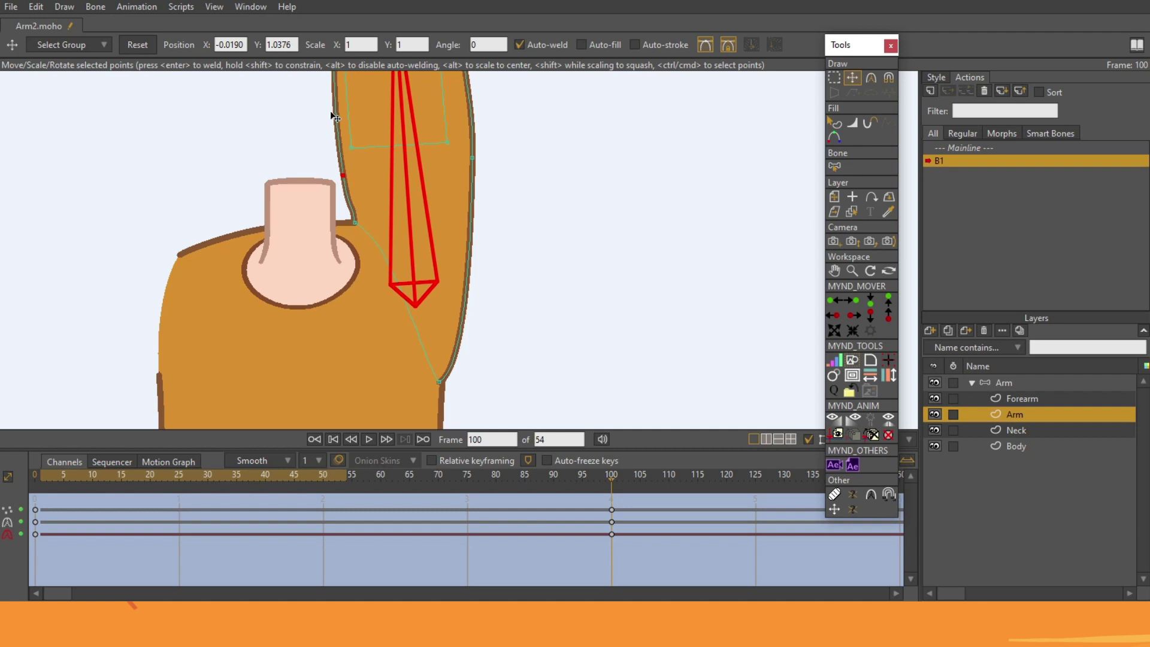
pyautogui.moveTo(351, 207); pyautogui.dragTo(348, 164)
pyautogui.hotkey('ctrl', 'z')
pyautogui.hotkey('ctrl', 'z')
pyautogui.hotkey('ctrl', 'z')
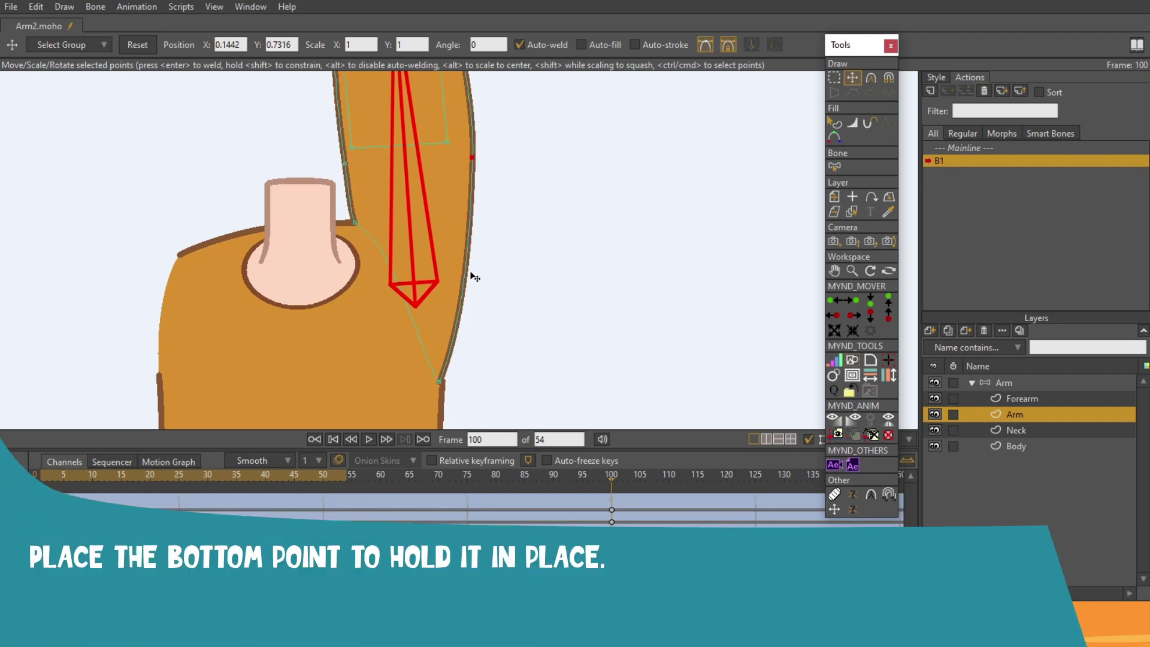
pyautogui.click(394, 240)
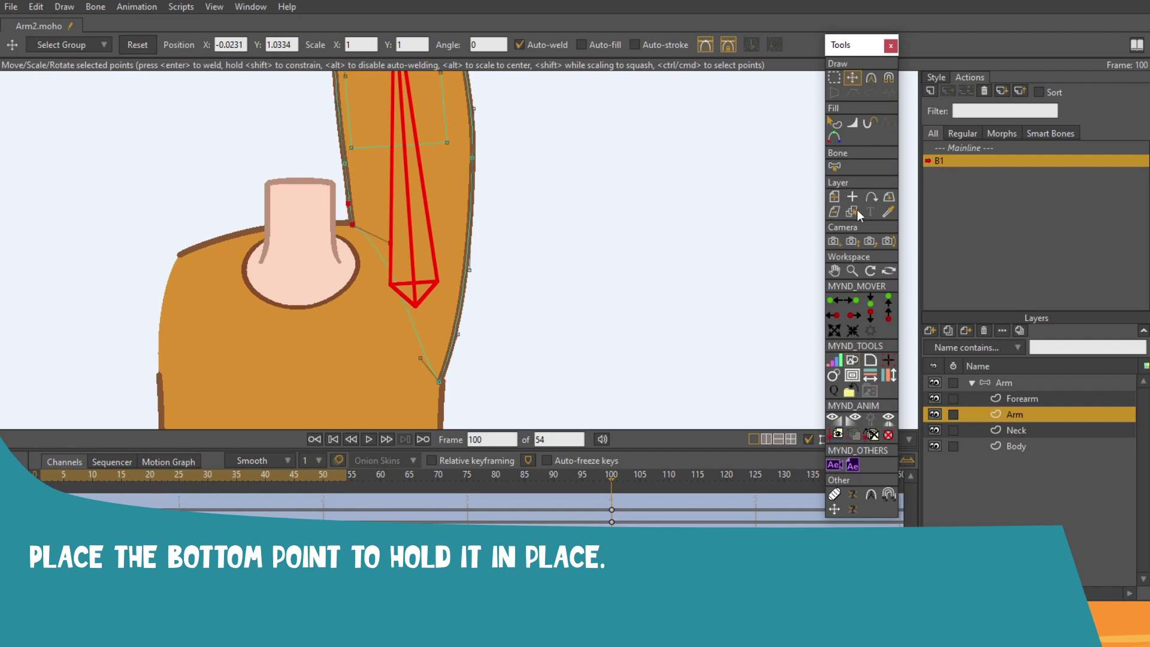
pyautogui.click(853, 271)
pyautogui.moveTo(517, 203); pyautogui.dragTo(410, 203)
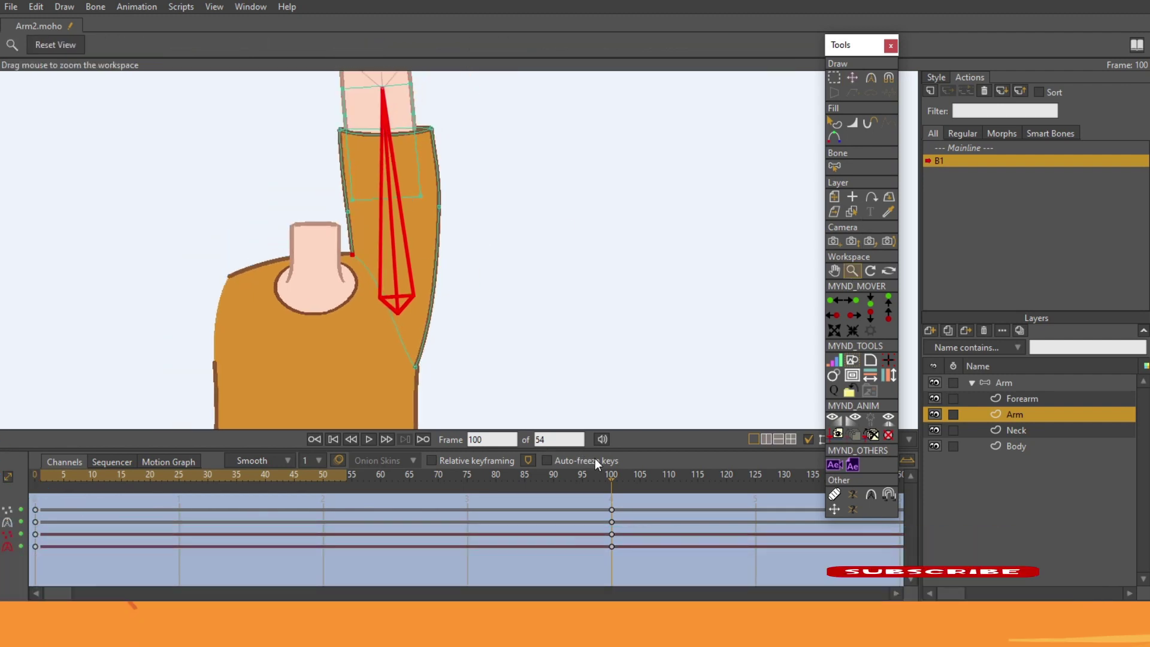
pyautogui.moveTo(595, 470); pyautogui.dragTo(531, 514)
pyautogui.moveTo(435, 519); pyautogui.dragTo(611, 519)
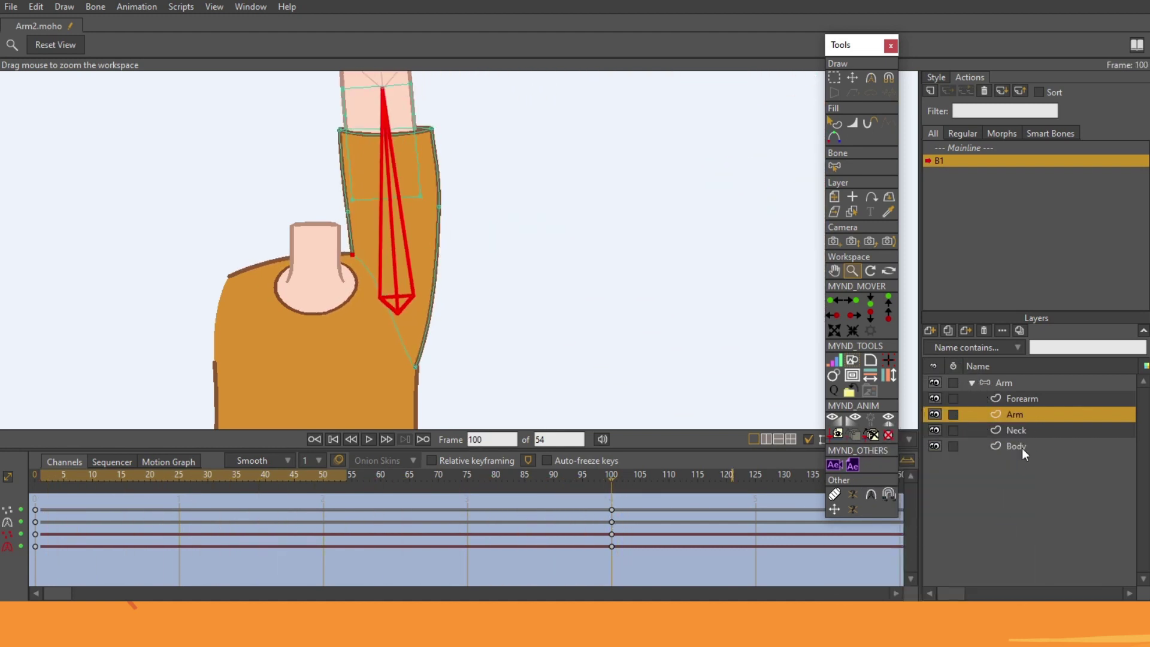
# - Create a second action for the upper-arm bone and rotate the arm down and across the body to about -178.75° at frame 100
pyautogui.click(1016, 381)
pyautogui.click(930, 91)
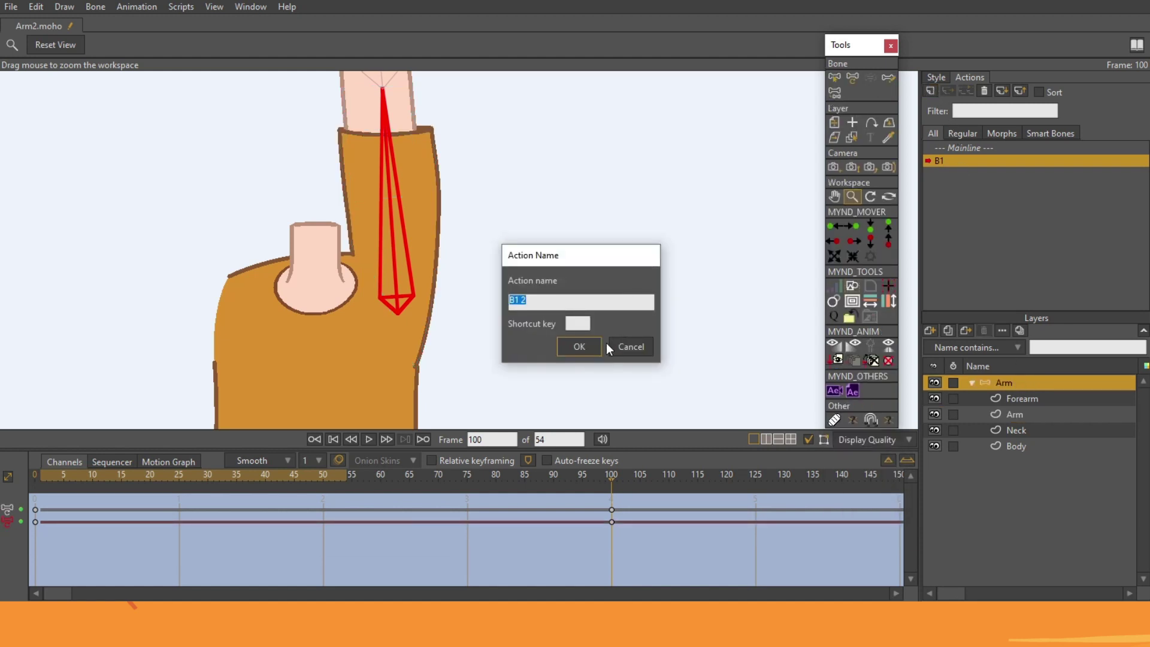
pyautogui.click(595, 347)
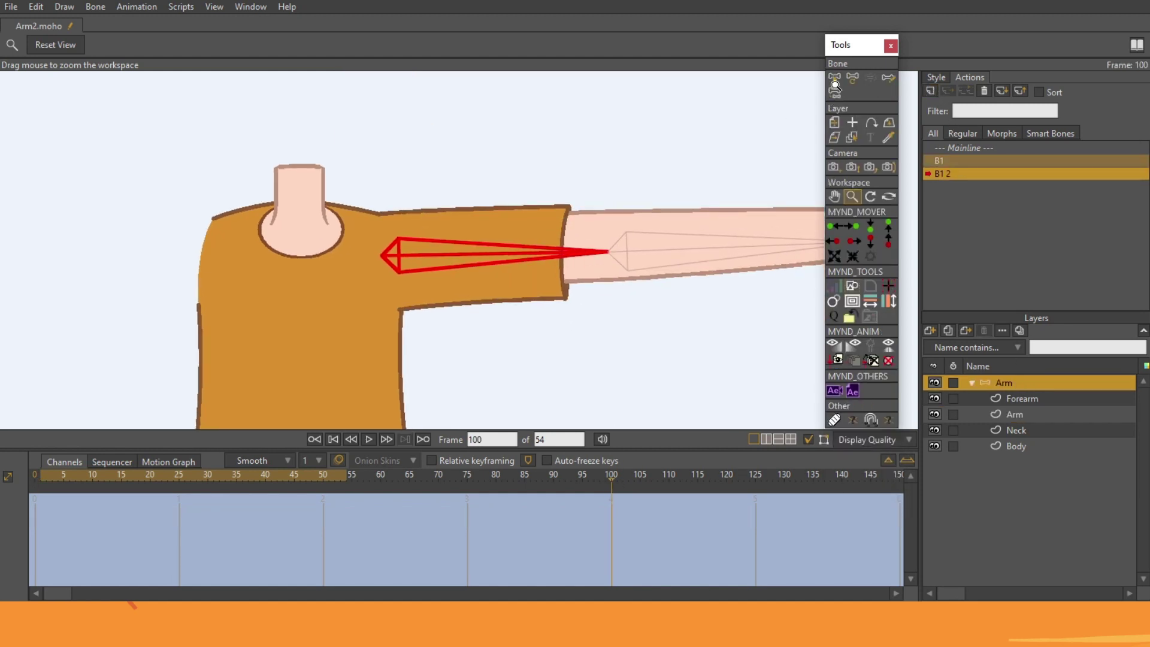
pyautogui.click(853, 77)
pyautogui.moveTo(532, 244); pyautogui.dragTo(221, 275)
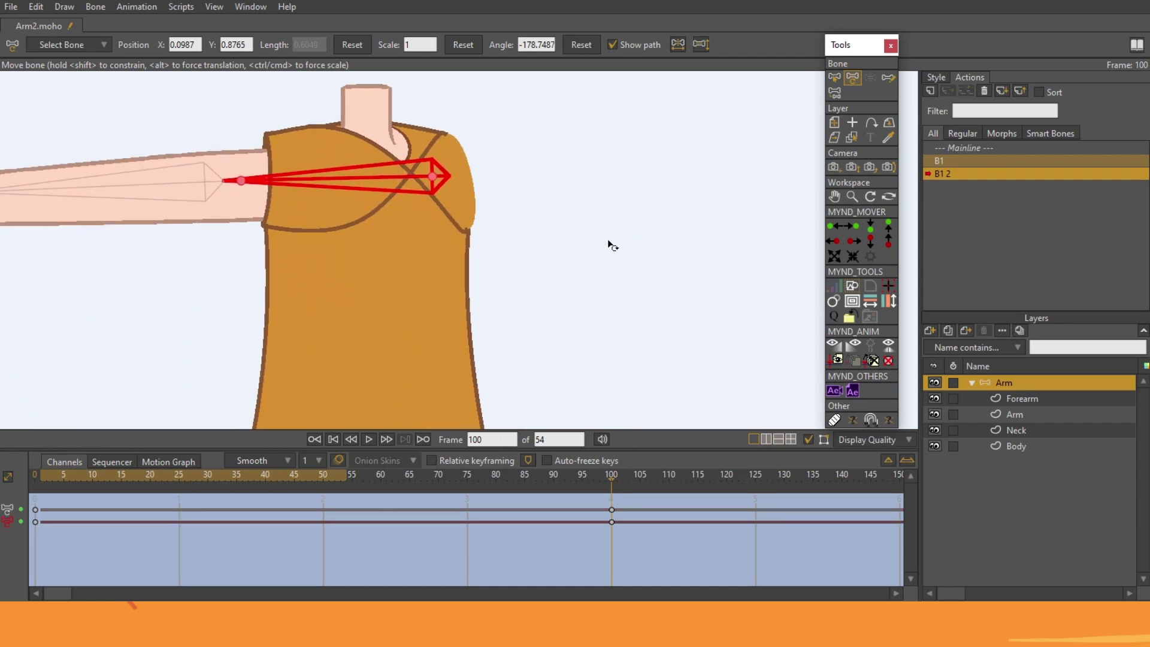
# - At frame 50, reshape the lowered sleeve by moving its armpit and edge points so the arm hangs tangent to the body
pyautogui.click(323, 473)
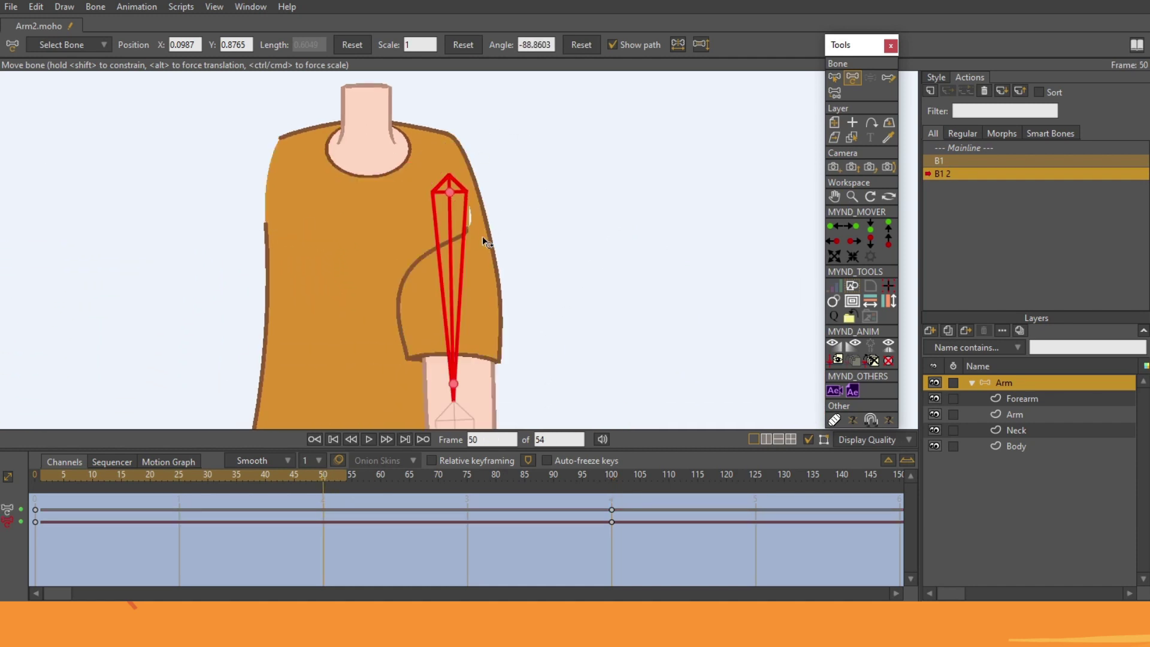
pyautogui.keyDown('alt'); pyautogui.rightClick(419, 275); pyautogui.keyUp('alt')
pyautogui.click(853, 78)
pyautogui.moveTo(410, 286); pyautogui.dragTo(420, 290)
pyautogui.moveTo(469, 230); pyautogui.dragTo(418, 280)
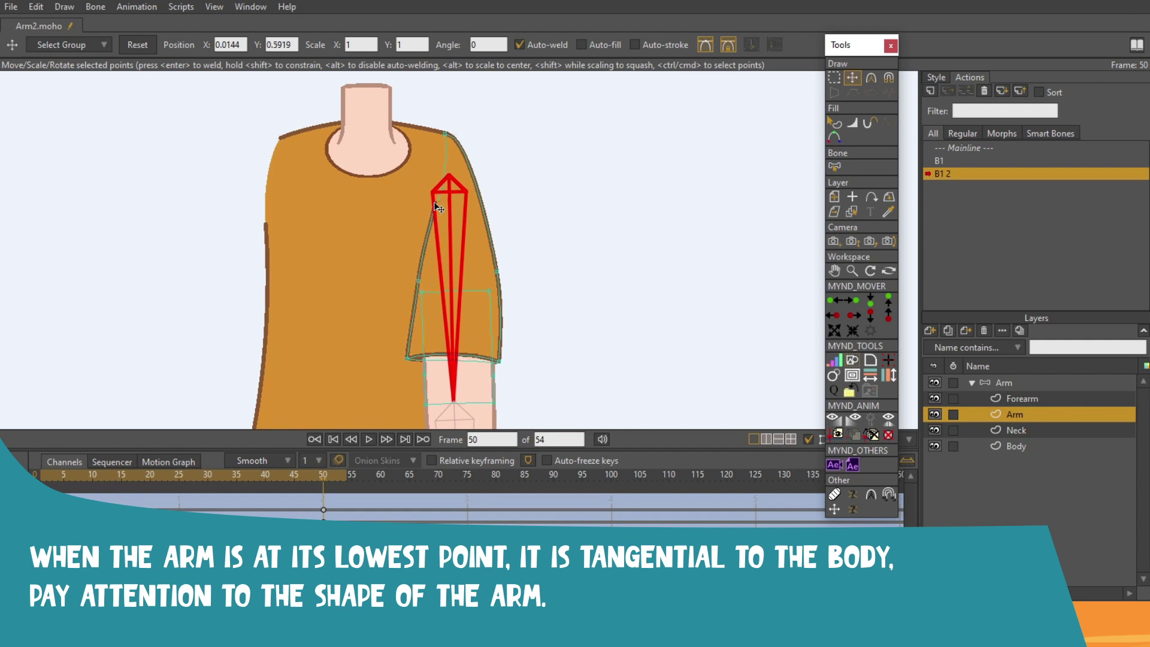
pyautogui.click(417, 275)
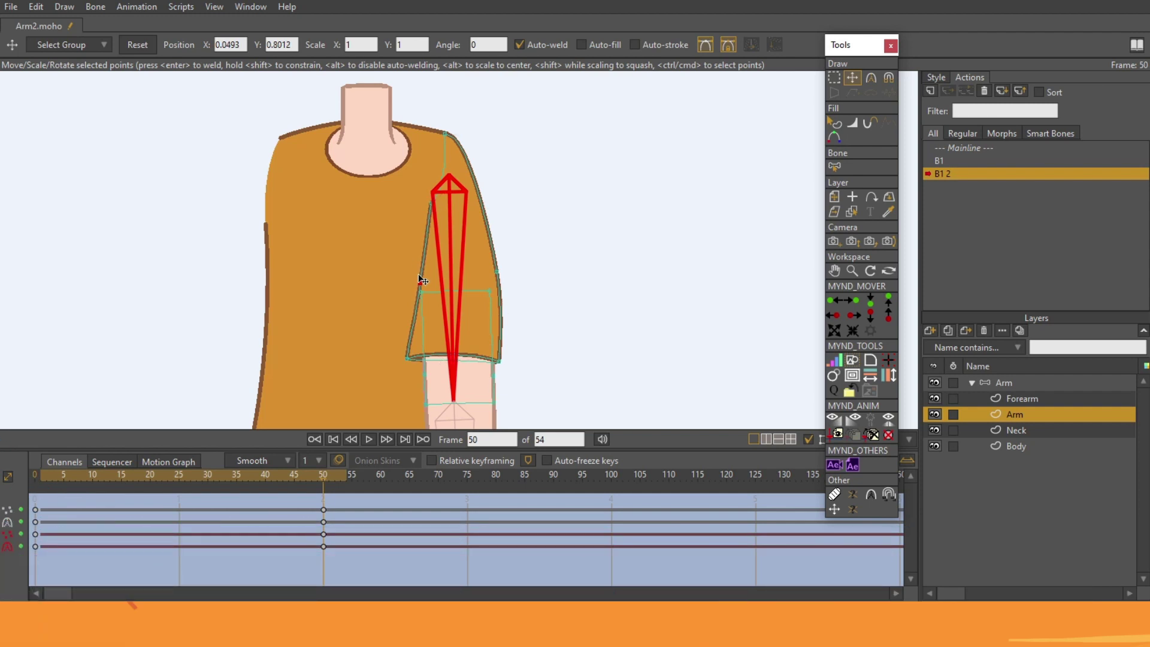
pyautogui.moveTo(502, 232)
pyautogui.mouseDown()
pyautogui.moveTo(504, 202)
pyautogui.moveTo(498, 212)
pyautogui.mouseUp()
# - At frame 100, keep the upper shoulder point fixed and reshape the sleeve's outer and lower edges into a rounded shoulder
pyautogui.moveTo(317, 479); pyautogui.dragTo(612, 512)
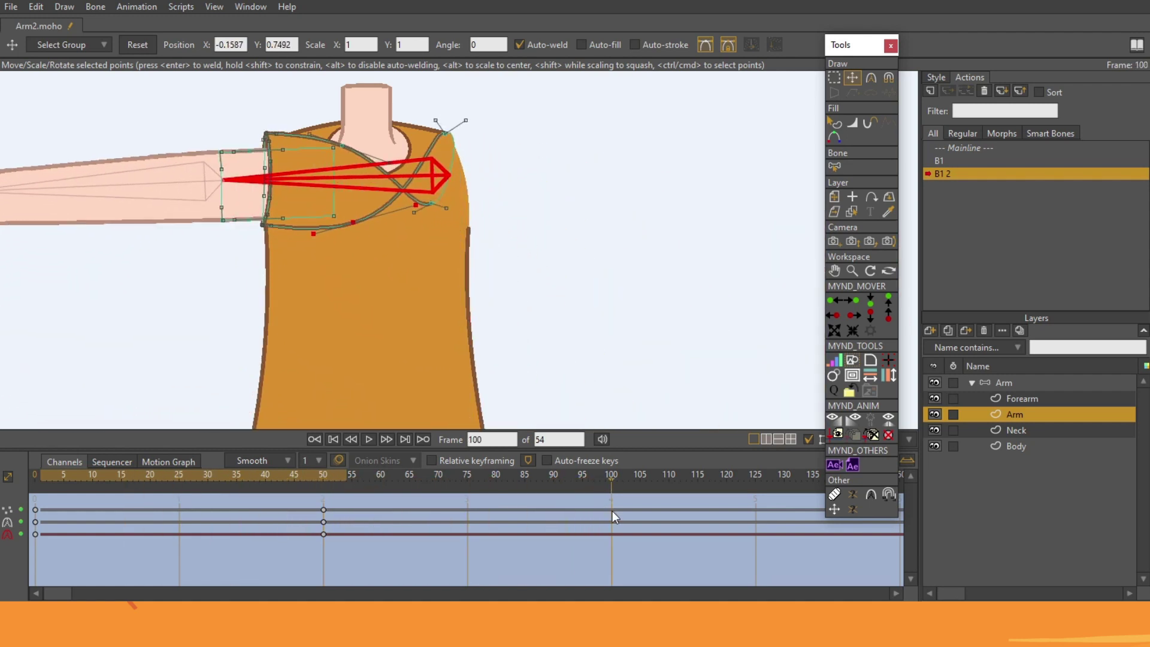
pyautogui.moveTo(435, 122); pyautogui.dragTo(506, 177)
pyautogui.moveTo(355, 223); pyautogui.dragTo(474, 205)
pyautogui.moveTo(415, 279); pyautogui.dragTo(355, 233)
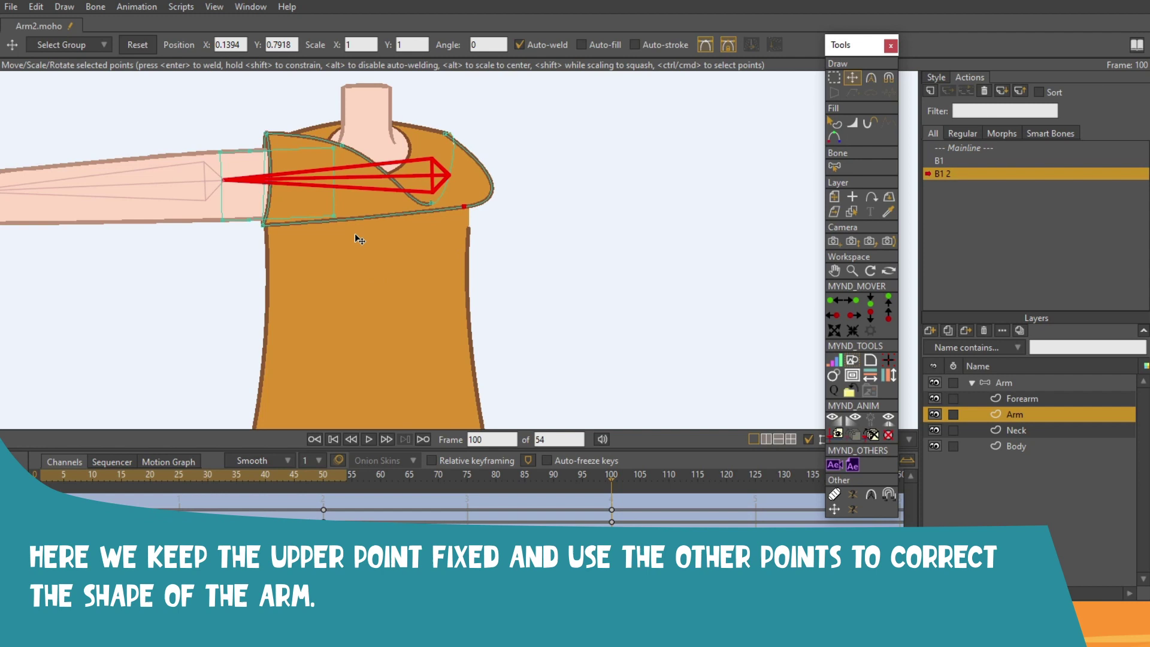
pyautogui.moveTo(464, 206); pyautogui.dragTo(450, 225)
pyautogui.moveTo(497, 165); pyautogui.dragTo(498, 133)
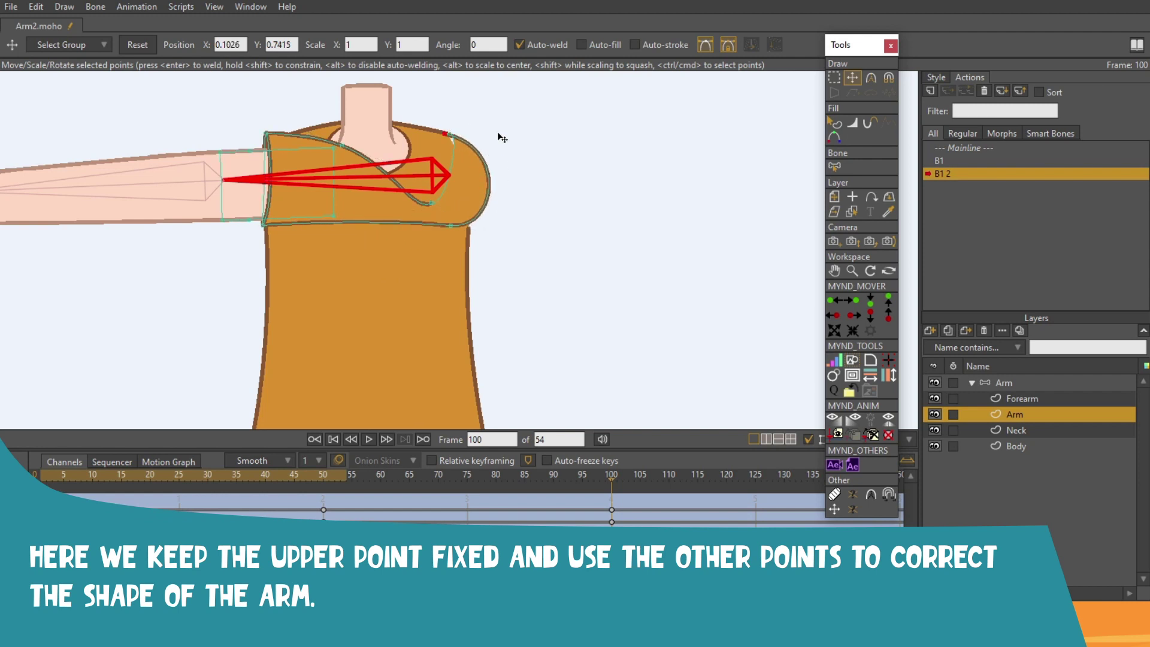
# - Straighten the crossed arm's upper sleeve edge at frame 100, refine its lower curve, and preview the action between the keyframes
pyautogui.moveTo(432, 202); pyautogui.dragTo(414, 144)
pyautogui.click(344, 139)
pyautogui.hotkey('ctrl', 'z')
pyautogui.moveTo(350, 219); pyautogui.dragTo(367, 231)
pyautogui.moveTo(453, 225); pyautogui.dragTo(509, 231)
pyautogui.moveTo(435, 150); pyautogui.dragTo(389, 143)
pyautogui.moveTo(342, 139); pyautogui.dragTo(343, 138)
pyautogui.moveTo(542, 475); pyautogui.dragTo(409, 476)
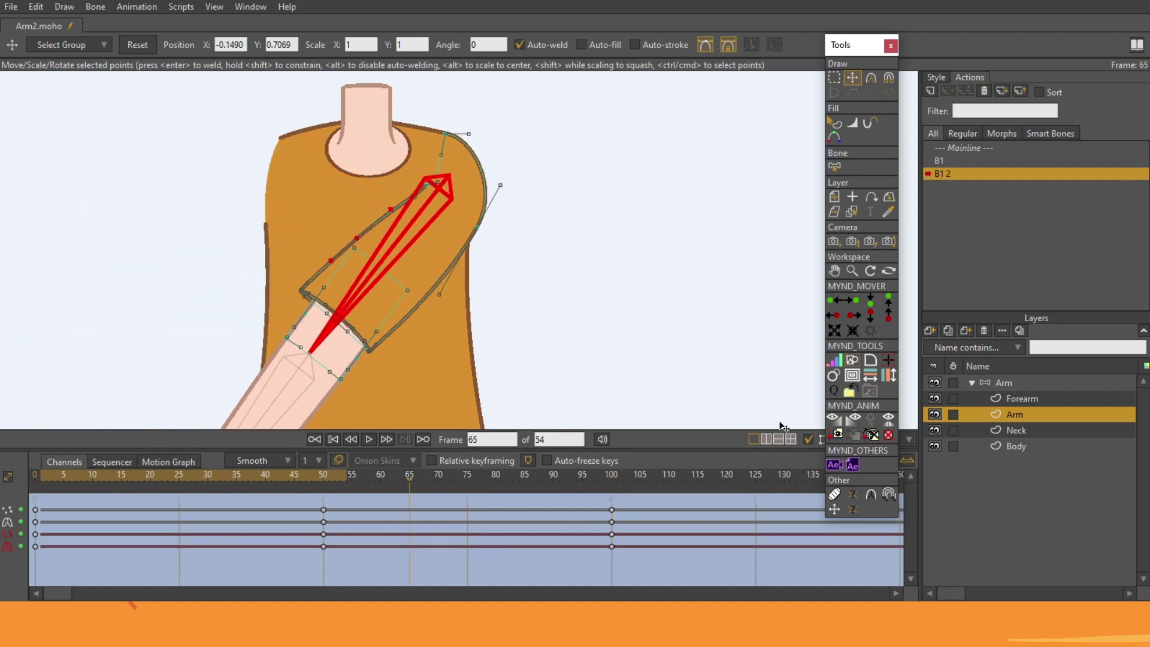
pyautogui.moveTo(500, 479); pyautogui.dragTo(312, 515)
pyautogui.moveTo(393, 510); pyautogui.dragTo(579, 514)
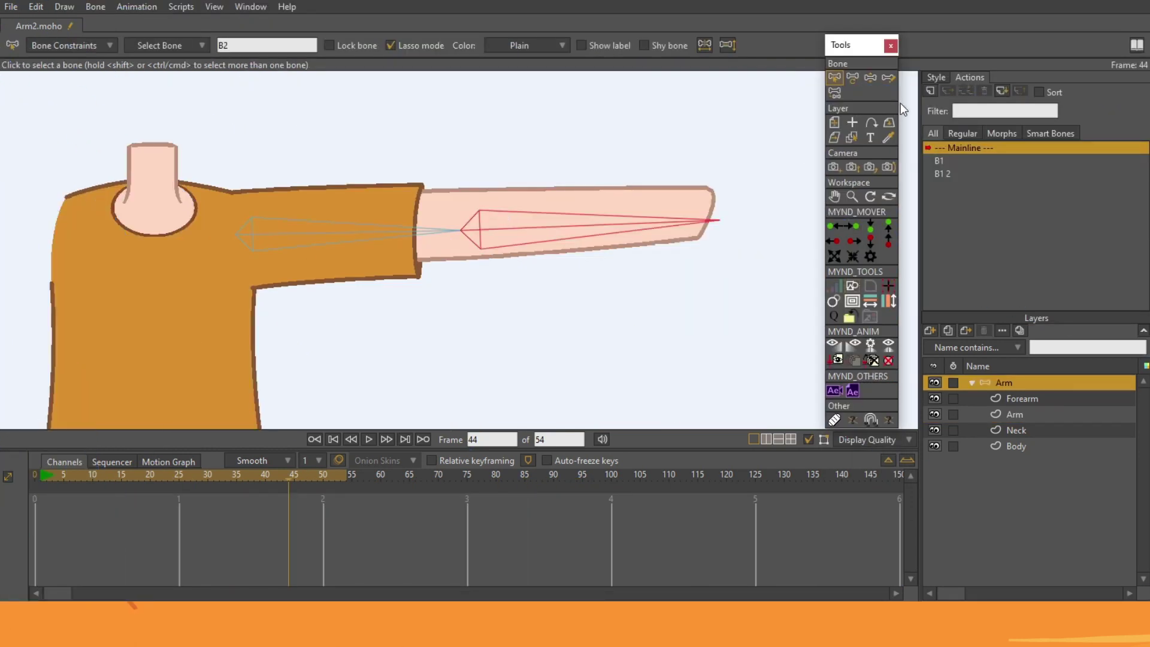
# - Create an action for the forearm bone and rotate it up and back over the upper arm to about 171.78° at frame 100
pyautogui.click(928, 93)
pyautogui.click(571, 347)
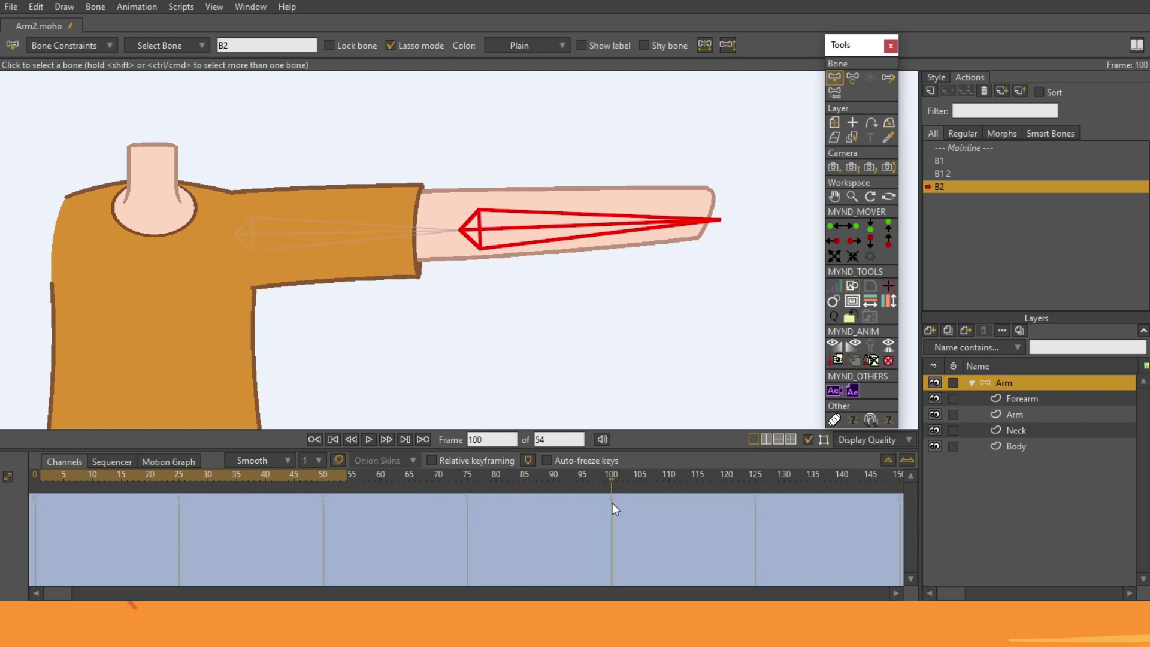
pyautogui.click(852, 78)
pyautogui.moveTo(621, 238); pyautogui.dragTo(336, 207)
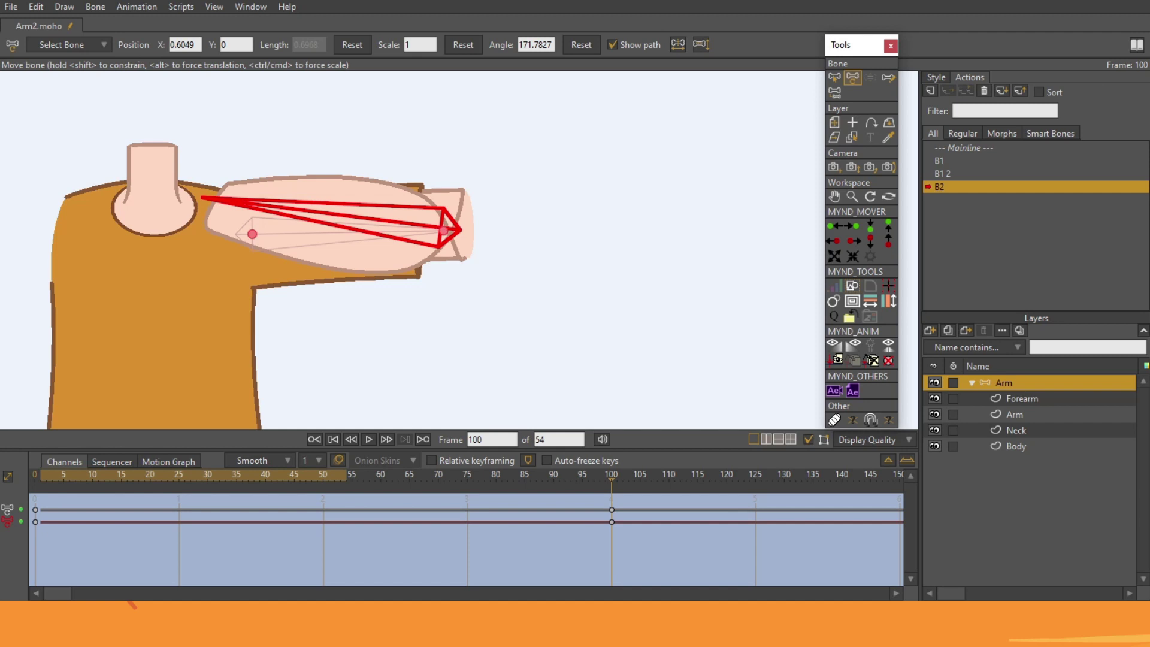
# - At frame 50, move the raised forearm's inner elbow points toward the sleeve cuff and straighten the forearm's inner edge
pyautogui.click(324, 476)
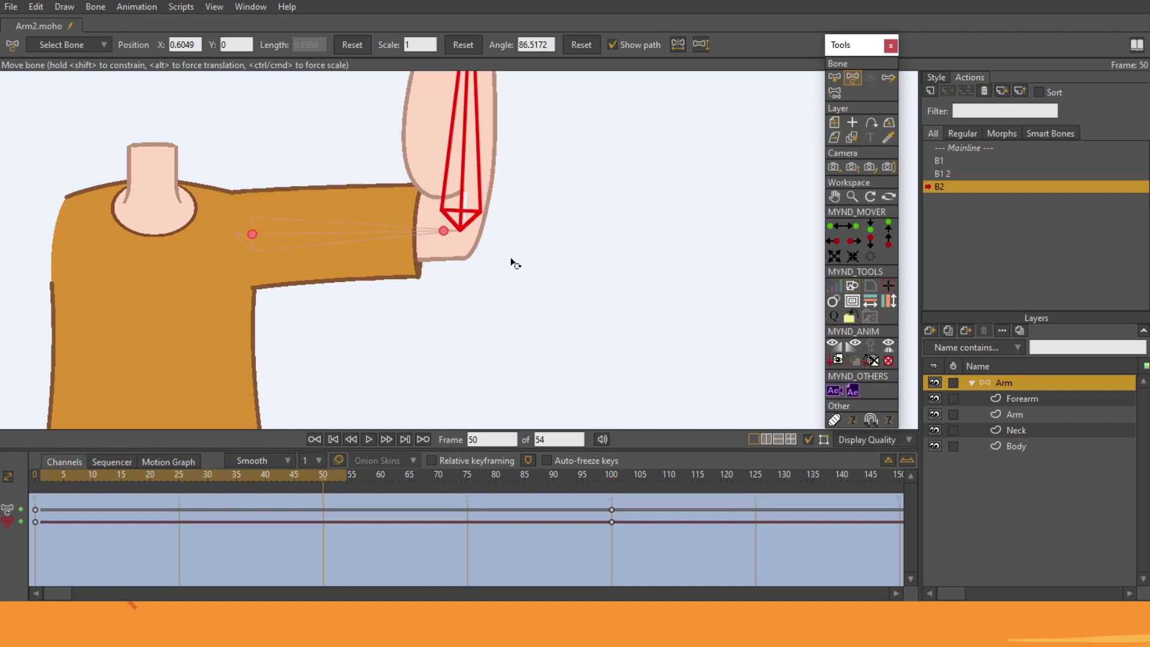
pyautogui.moveTo(514, 259); pyautogui.dragTo(479, 353)
pyautogui.click(852, 198)
pyautogui.scroll(2, 422, 248)
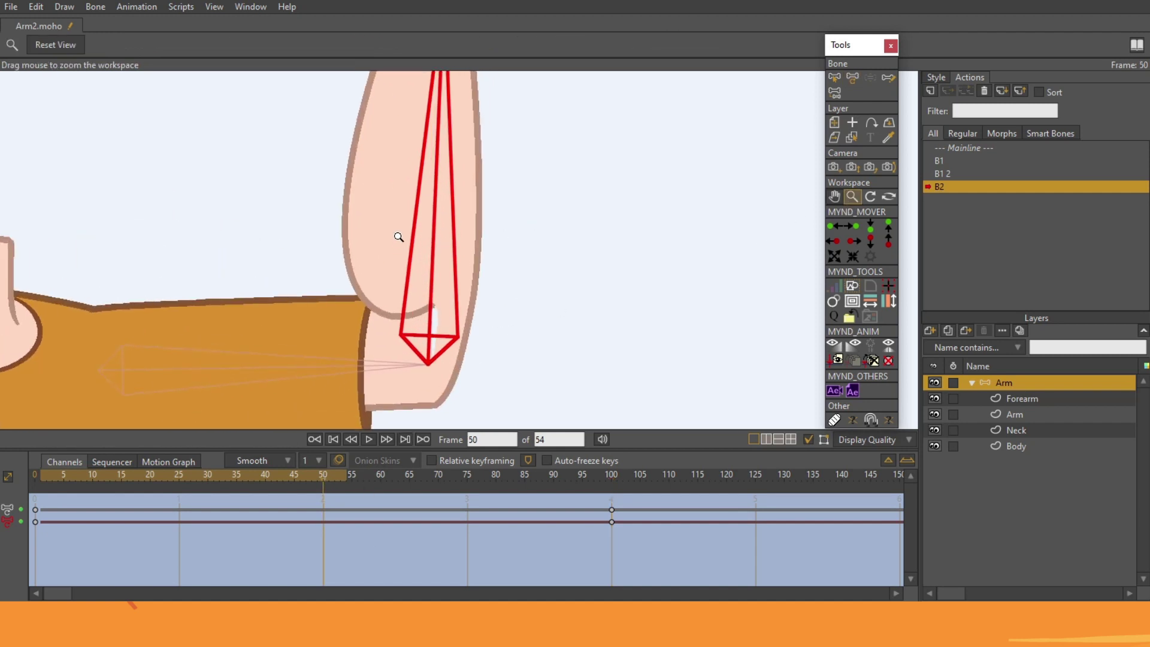
pyautogui.keyDown('alt'); pyautogui.rightClick(400, 238); pyautogui.keyUp('alt')
pyautogui.scroll(1, 417, 247)
pyautogui.moveTo(515, 251); pyautogui.dragTo(750, 129)
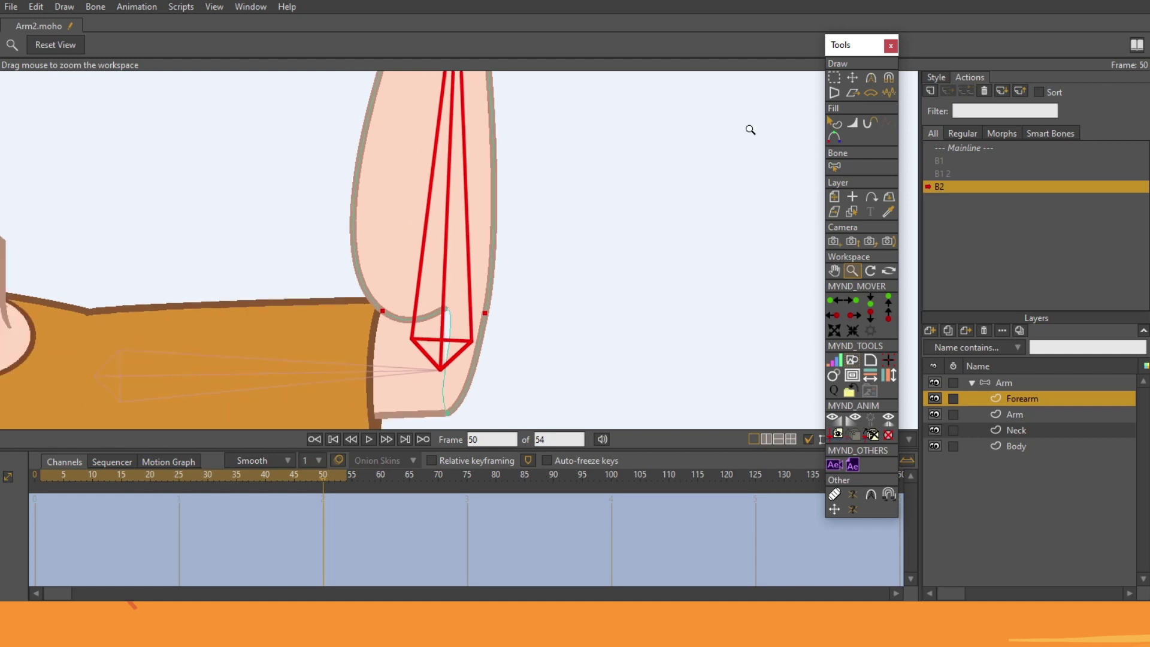
pyautogui.click(856, 78)
pyautogui.moveTo(381, 310); pyautogui.dragTo(394, 219)
pyautogui.moveTo(412, 280); pyautogui.dragTo(401, 279)
pyautogui.moveTo(445, 314); pyautogui.dragTo(399, 317)
pyautogui.moveTo(384, 161); pyautogui.dragTo(393, 155)
# - Round the raised forearm's outer elbow at frame 50 by adjusting its points and curve handles, and undo the last adjustment
pyautogui.moveTo(484, 319); pyautogui.dragTo(476, 260)
pyautogui.moveTo(471, 342); pyautogui.dragTo(482, 345)
pyautogui.moveTo(472, 304); pyautogui.dragTo(481, 309)
pyautogui.moveTo(479, 261); pyautogui.dragTo(490, 260)
pyautogui.hotkey('ctrl', 'z')
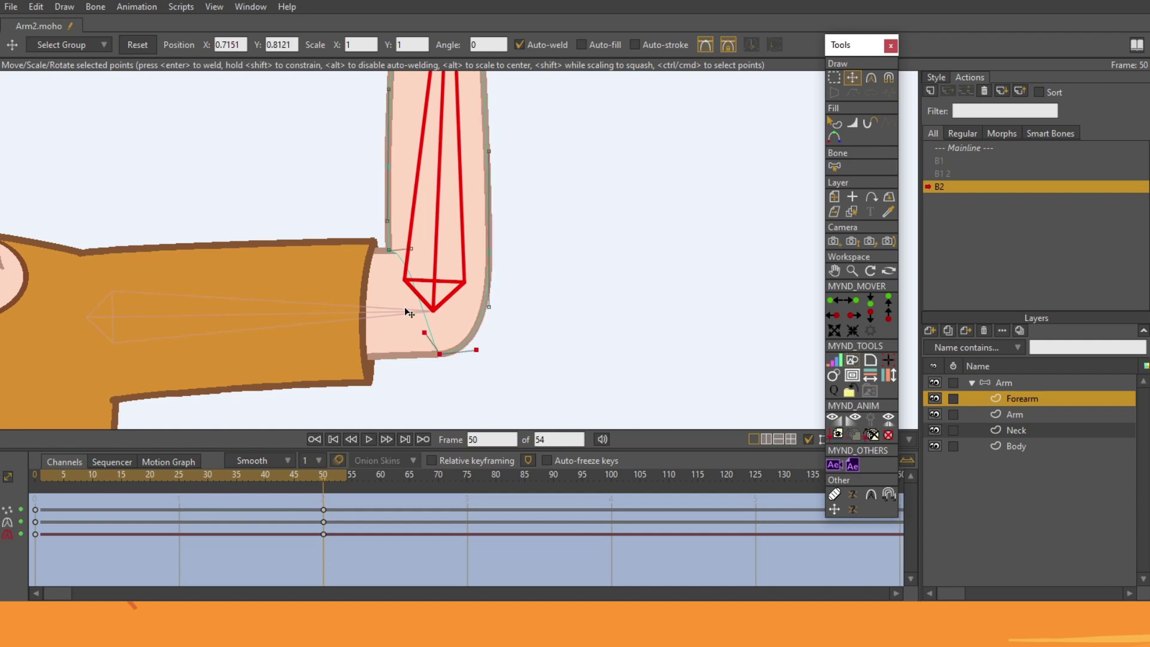
# - Refine the curve handles of the forearm's inner edge at frame 50 and position the inner elbow point beside the cuff
pyautogui.moveTo(406, 261); pyautogui.dragTo(397, 261)
pyautogui.moveTo(389, 220); pyautogui.dragTo(390, 222)
pyautogui.click(390, 167)
pyautogui.click(389, 252)
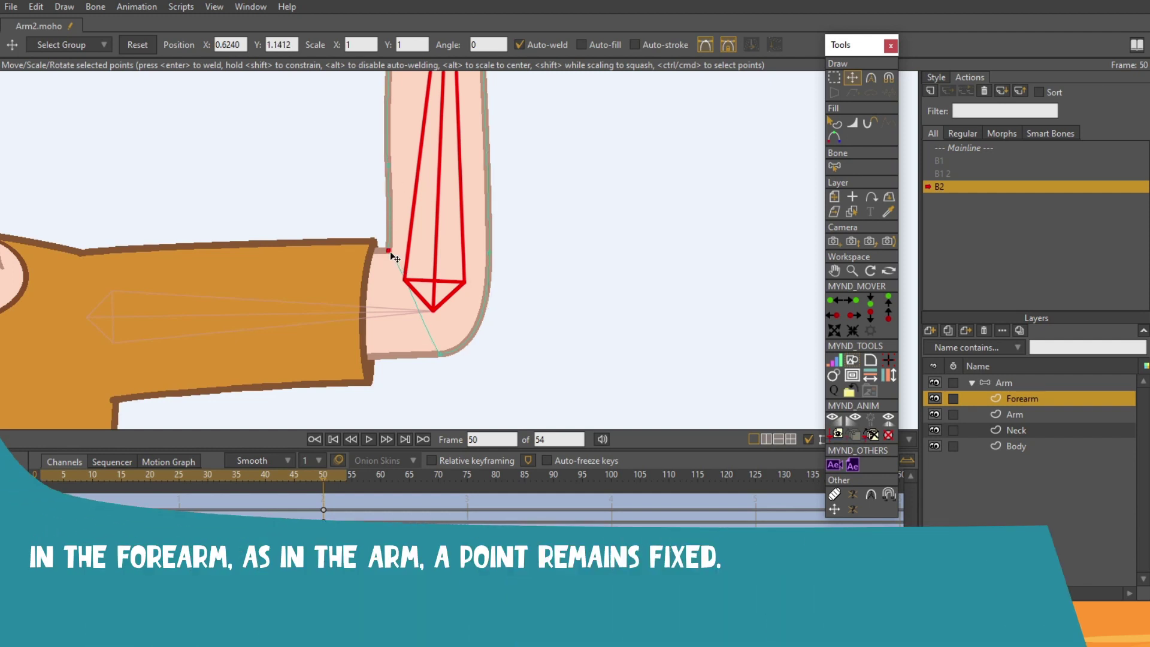
pyautogui.moveTo(323, 473); pyautogui.dragTo(325, 516)
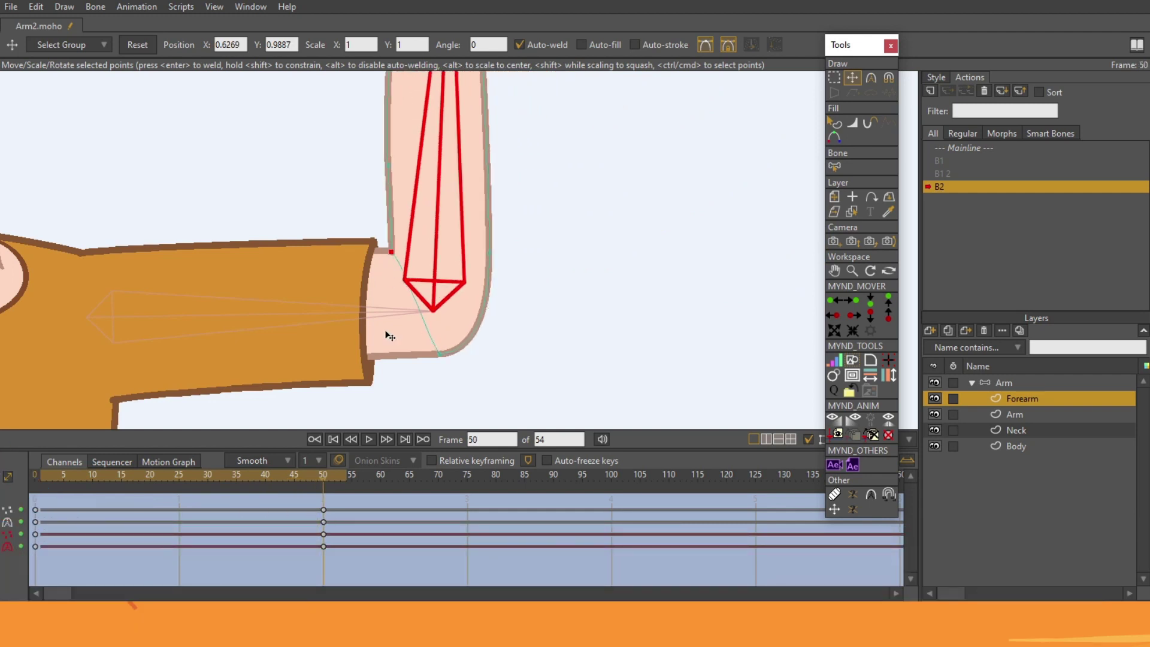
# - At frame 100, straighten the folded forearm's upper edge and extend the curve handles to form a rounded outer elbow
pyautogui.moveTo(361, 473); pyautogui.dragTo(611, 540)
pyautogui.click(393, 259)
pyautogui.click(385, 256)
pyautogui.moveTo(385, 257); pyautogui.dragTo(406, 231)
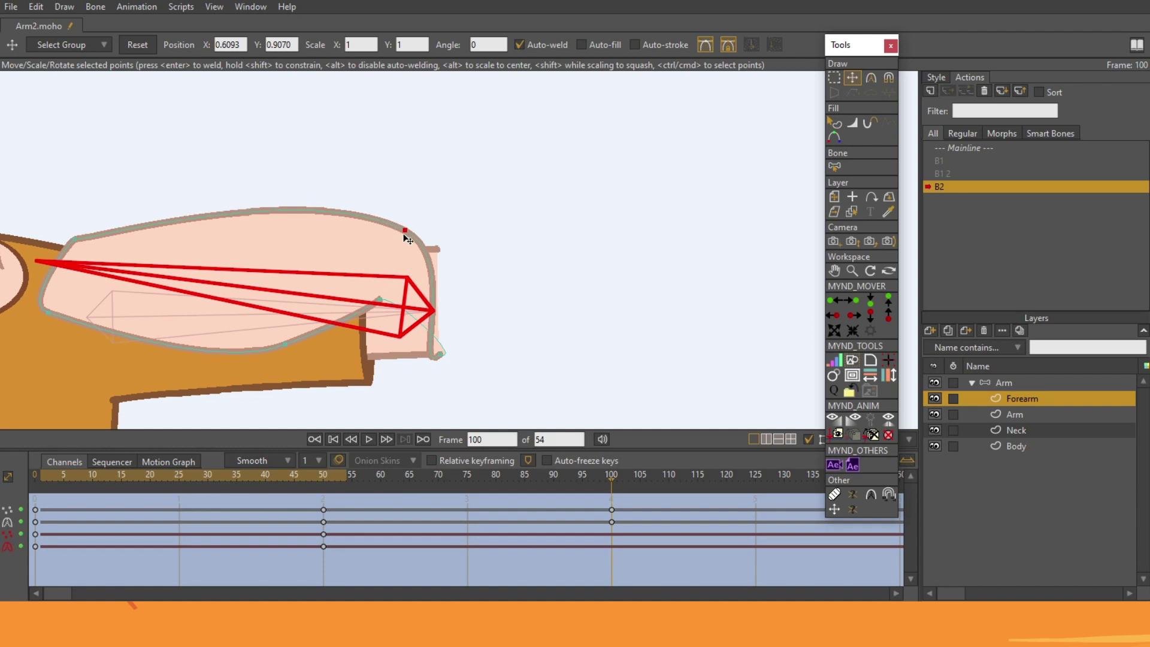
pyautogui.moveTo(490, 230); pyautogui.dragTo(498, 233)
pyautogui.moveTo(411, 380); pyautogui.dragTo(508, 341)
# - Flatten the folded forearm's lower edge at frame 100 and place the crease's end point just past the sleeve cuff
pyautogui.moveTo(231, 367); pyautogui.dragTo(287, 314)
pyautogui.click(374, 312)
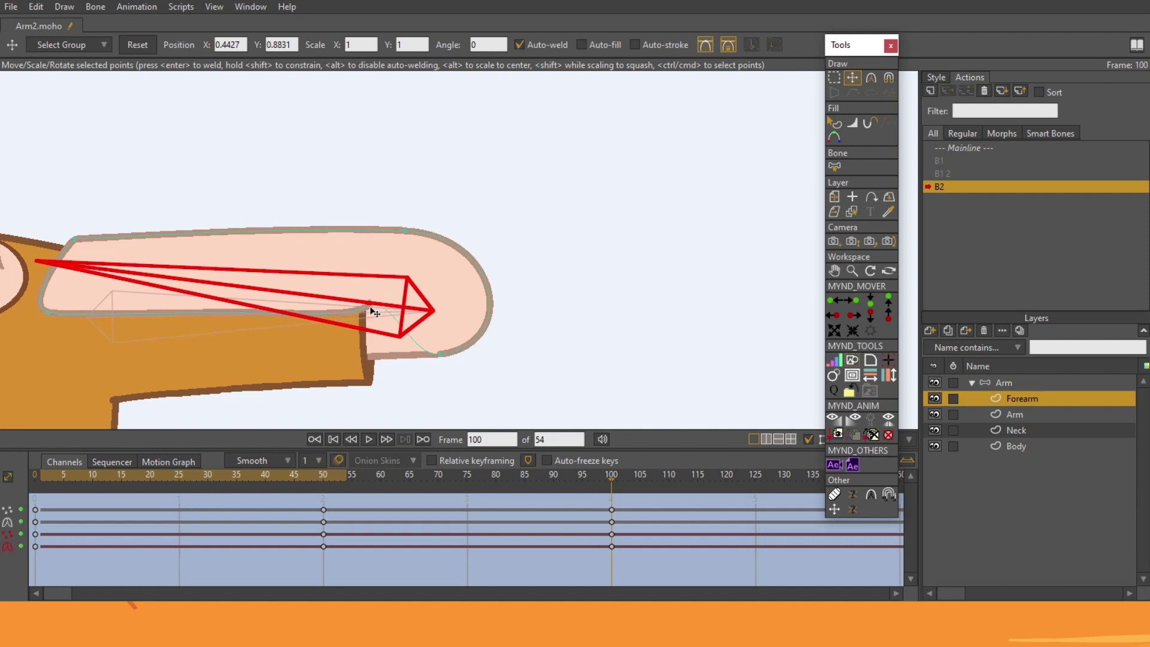
pyautogui.moveTo(387, 330); pyautogui.dragTo(385, 329)
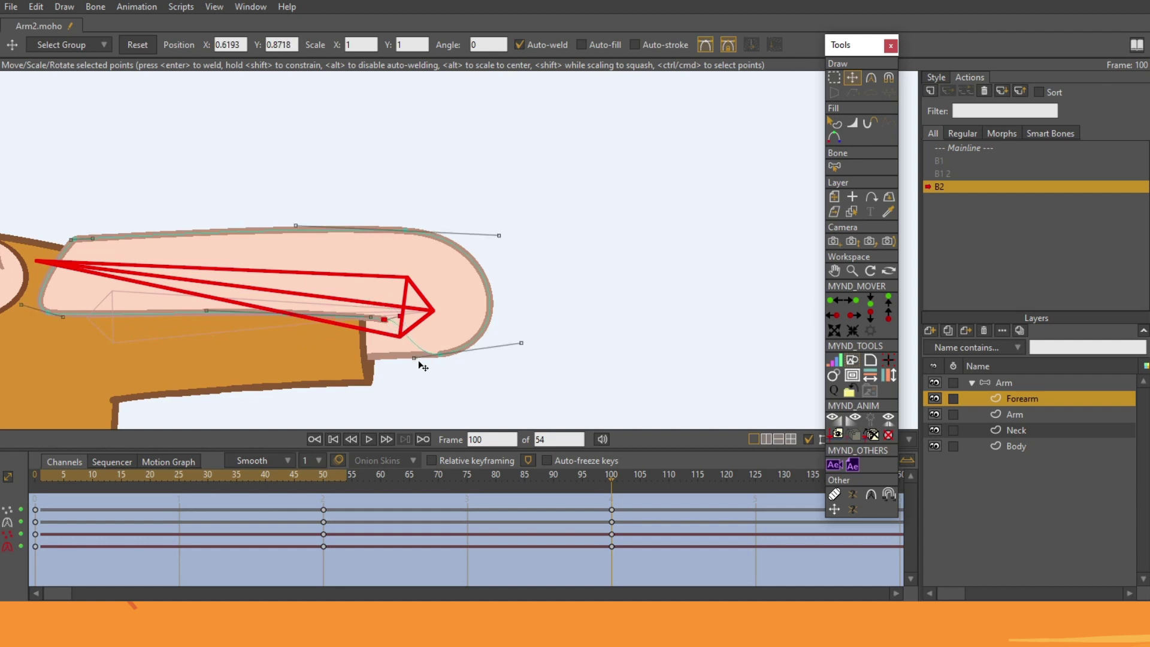
# - Adjust the curvature around the folded forearm's inner crease at frame 100 so it flows smoothly into the elbow
pyautogui.click(852, 271)
pyautogui.click(407, 364)
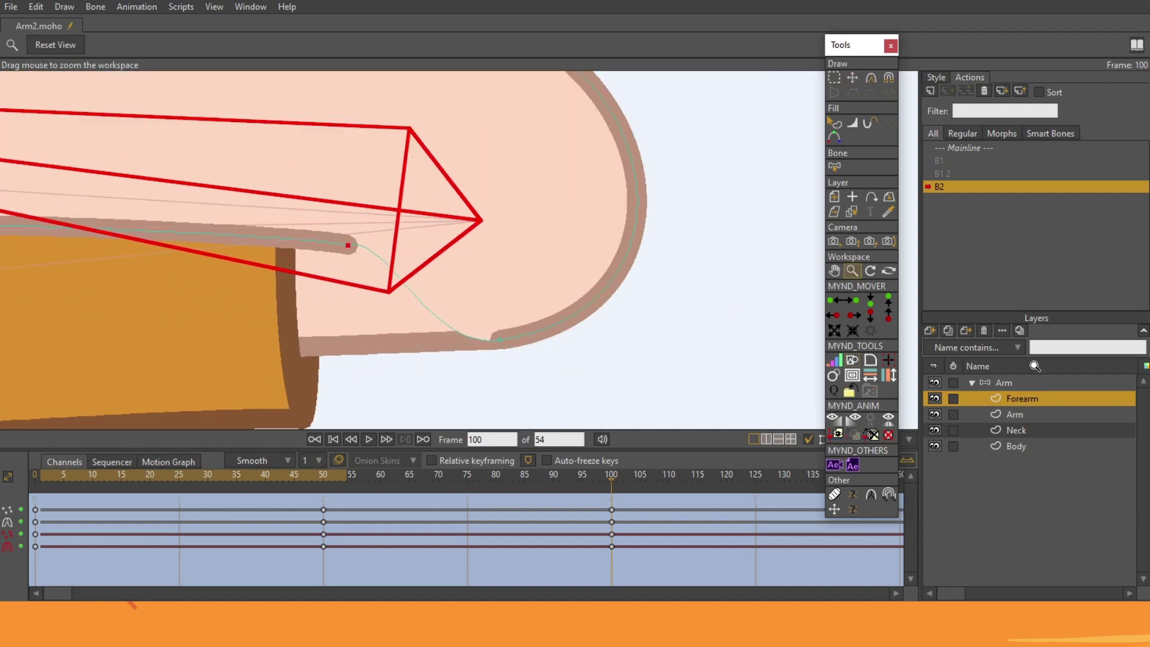
pyautogui.click(871, 77)
pyautogui.moveTo(433, 345); pyautogui.dragTo(507, 258)
pyautogui.click(852, 271)
pyautogui.moveTo(617, 250); pyautogui.dragTo(233, 236)
pyautogui.moveTo(486, 231); pyautogui.dragTo(446, 248)
# - Refine the outer elbow's curvature at frame 100, and lower the crease end and lower-edge point to straighten the forearm's underside
pyautogui.click(872, 78)
pyautogui.moveTo(667, 174); pyautogui.dragTo(676, 169)
pyautogui.click(852, 77)
pyautogui.click(507, 294)
pyautogui.moveTo(507, 292); pyautogui.dragTo(507, 298)
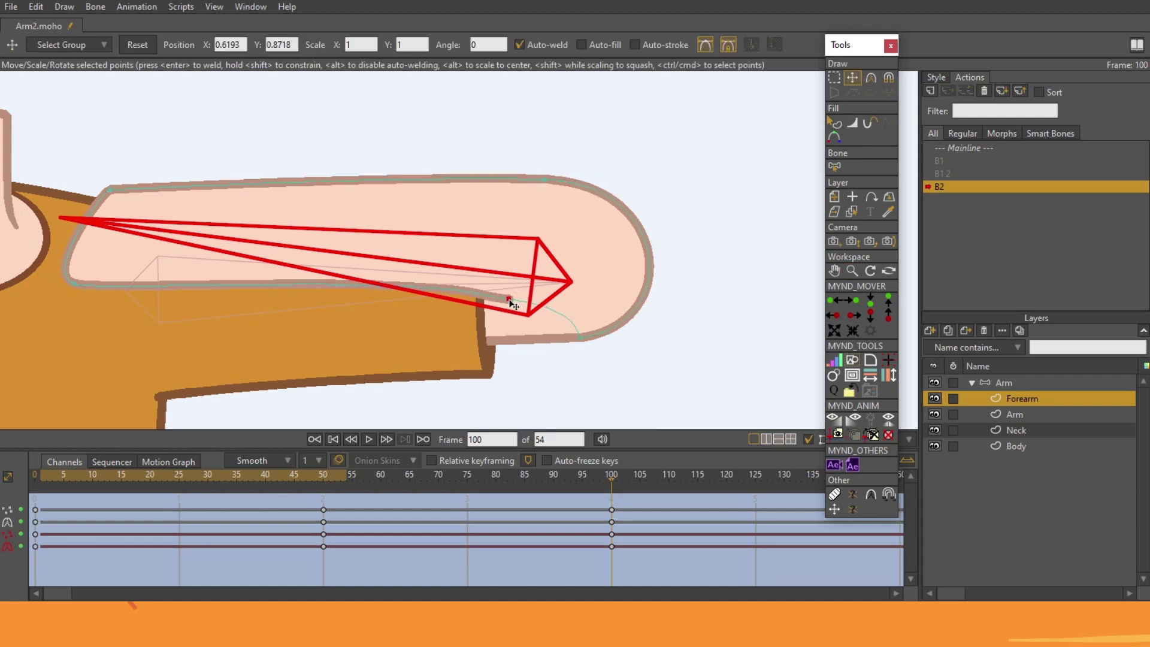
pyautogui.moveTo(377, 285); pyautogui.dragTo(356, 296)
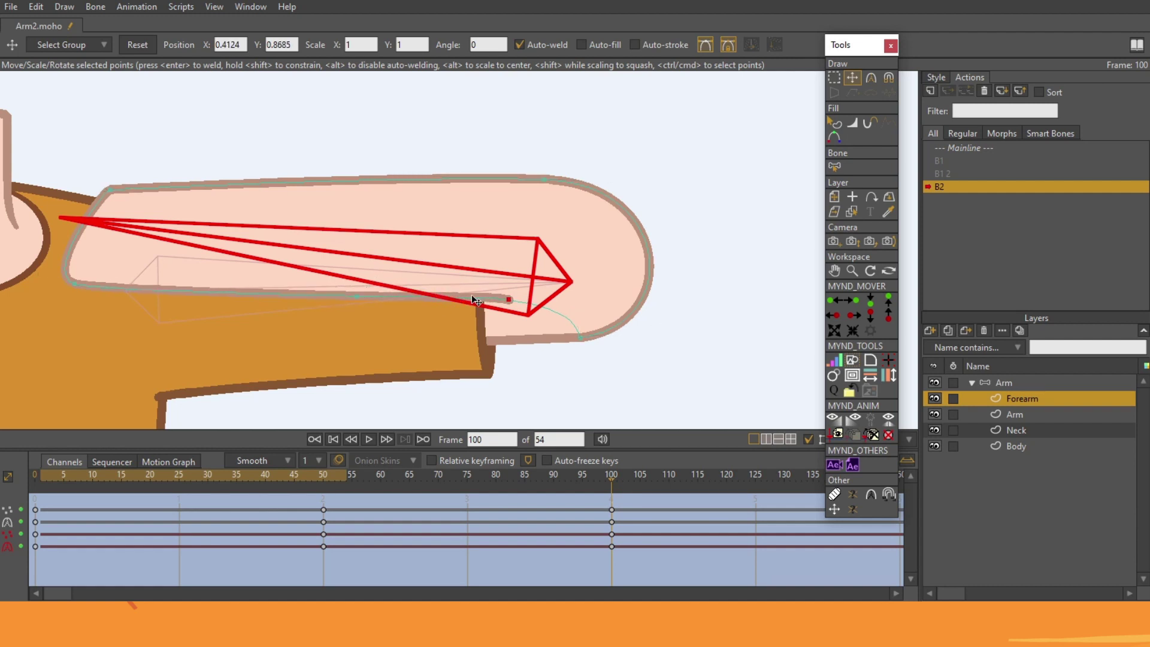
pyautogui.click(353, 298)
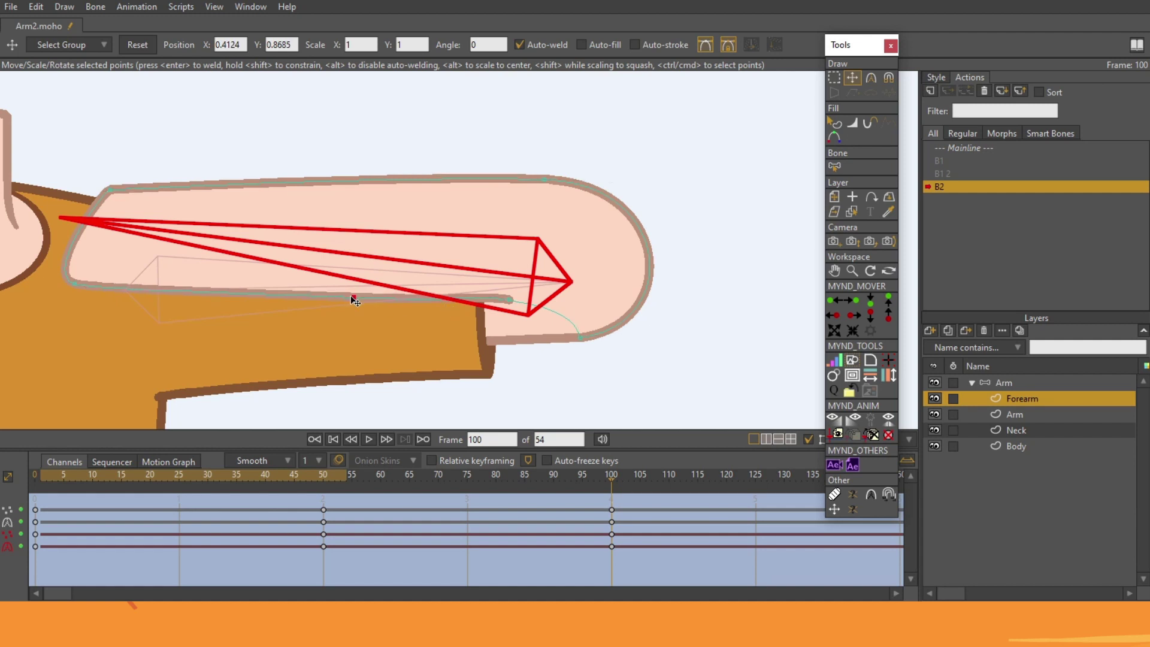
# - Set the interpolation of all the forearm's keyframes at frames 0, 50 and 100 to Linear
pyautogui.click(852, 271)
pyautogui.moveTo(652, 249); pyautogui.dragTo(540, 240)
pyautogui.moveTo(595, 479); pyautogui.dragTo(36, 549)
pyautogui.rightClick(34, 517)
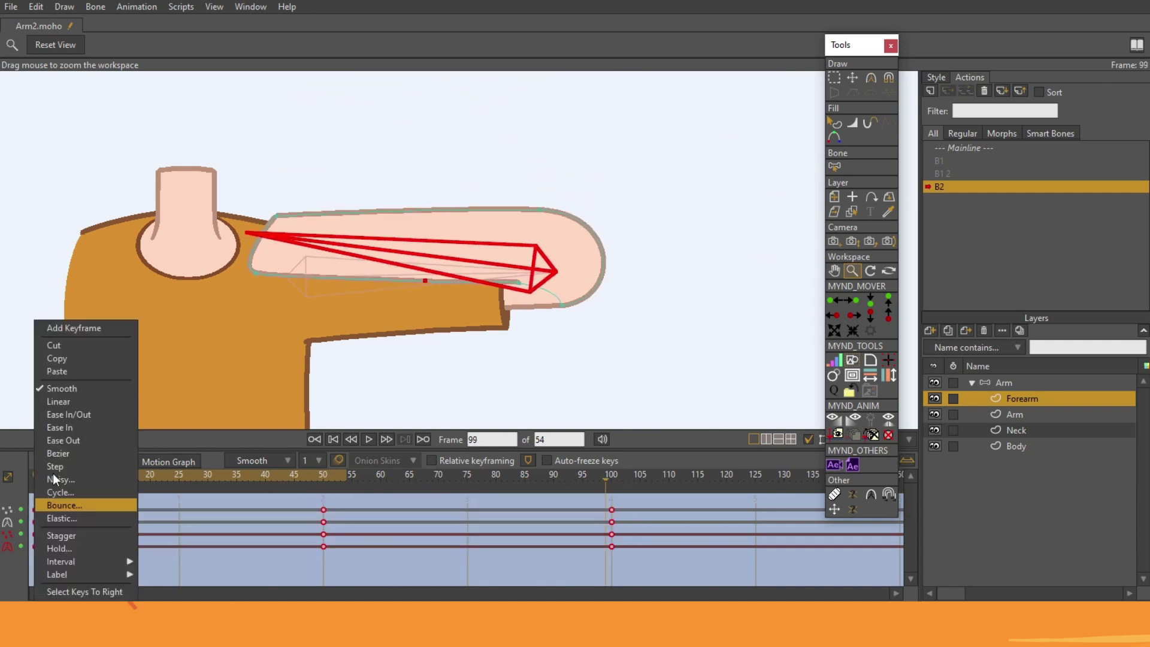
pyautogui.click(78, 400)
# - At frame 75, move the inner crease points of the half-folded forearm to clean up the bend
pyautogui.moveTo(609, 477); pyautogui.dragTo(469, 516)
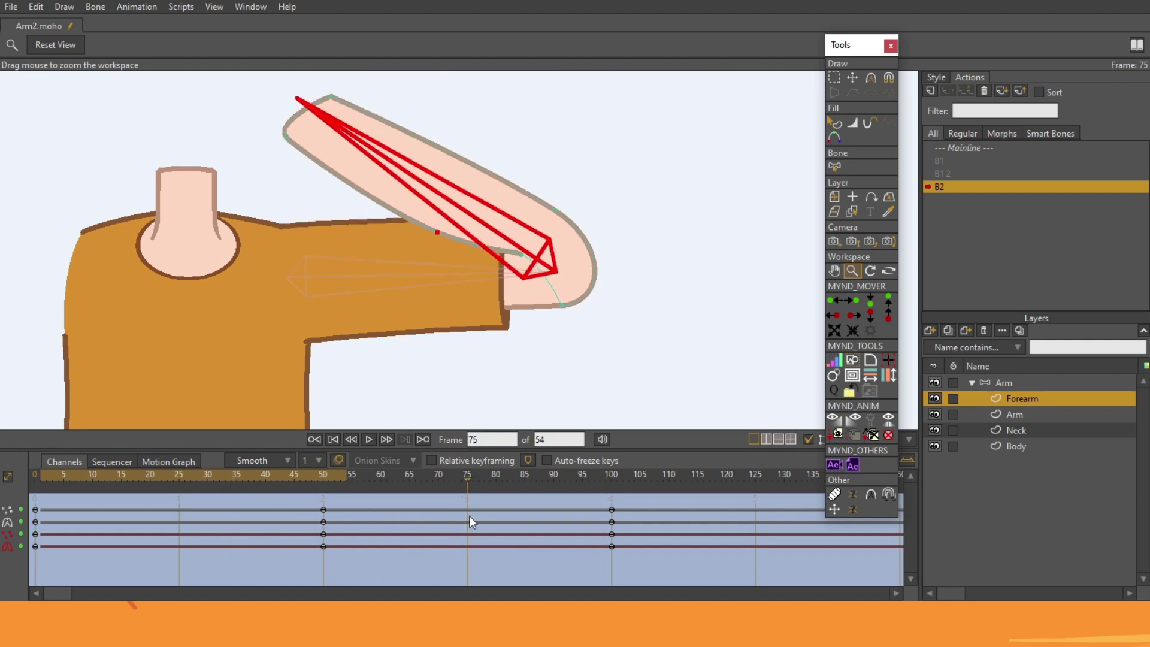
pyautogui.click(853, 77)
pyautogui.click(517, 260)
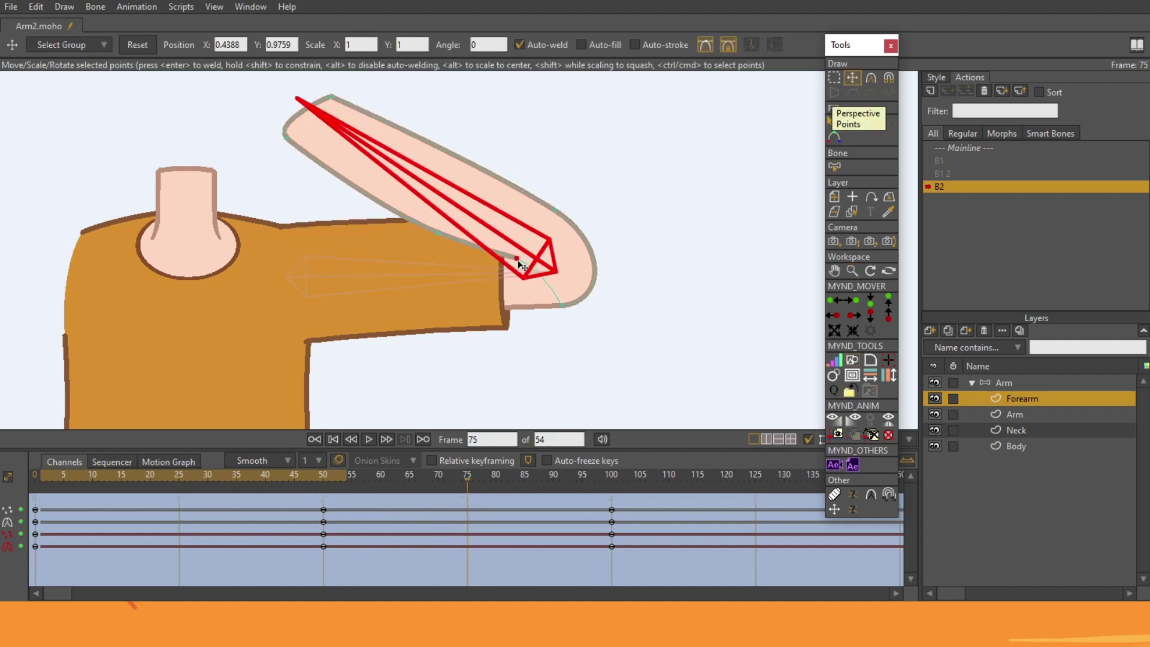
pyautogui.moveTo(508, 252); pyautogui.dragTo(475, 246)
# - Preview the fold and pull the elbow's outer points inward, tightening its rounded curve at frame 100
pyautogui.moveTo(332, 477); pyautogui.dragTo(570, 476)
pyautogui.moveTo(707, 474); pyautogui.dragTo(617, 484)
pyautogui.moveTo(585, 226); pyautogui.dragTo(541, 216)
pyautogui.moveTo(594, 244); pyautogui.dragTo(559, 226)
pyautogui.moveTo(541, 476); pyautogui.dragTo(610, 524)
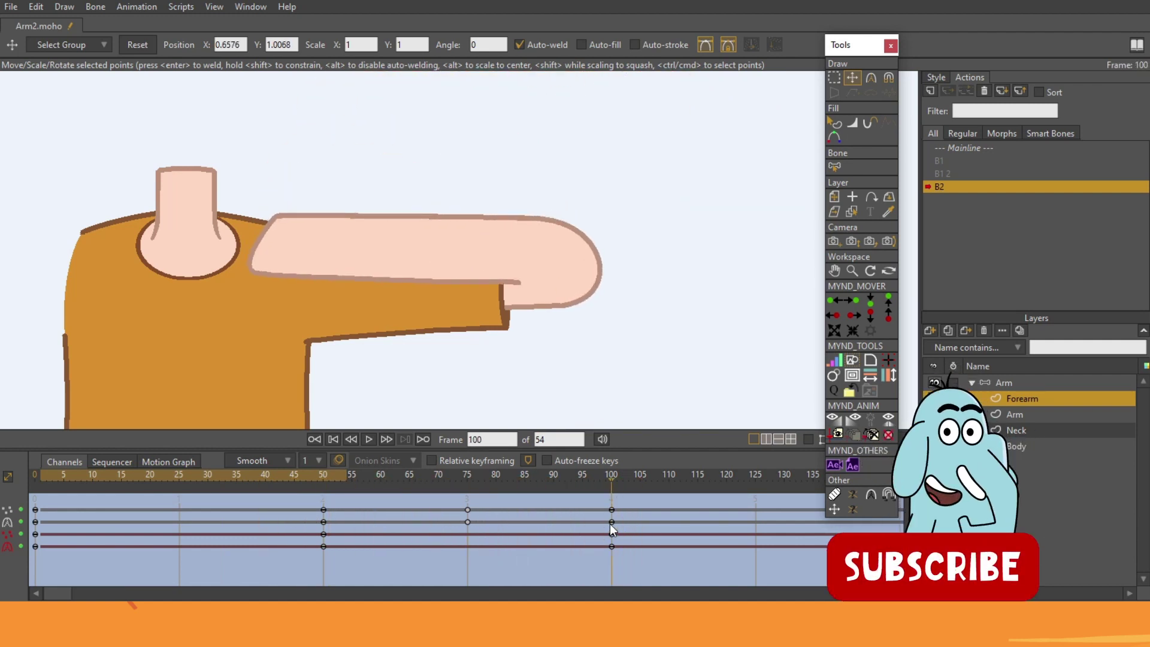
pyautogui.moveTo(616, 267); pyautogui.dragTo(603, 260)
pyautogui.moveTo(560, 214); pyautogui.dragTo(558, 217)
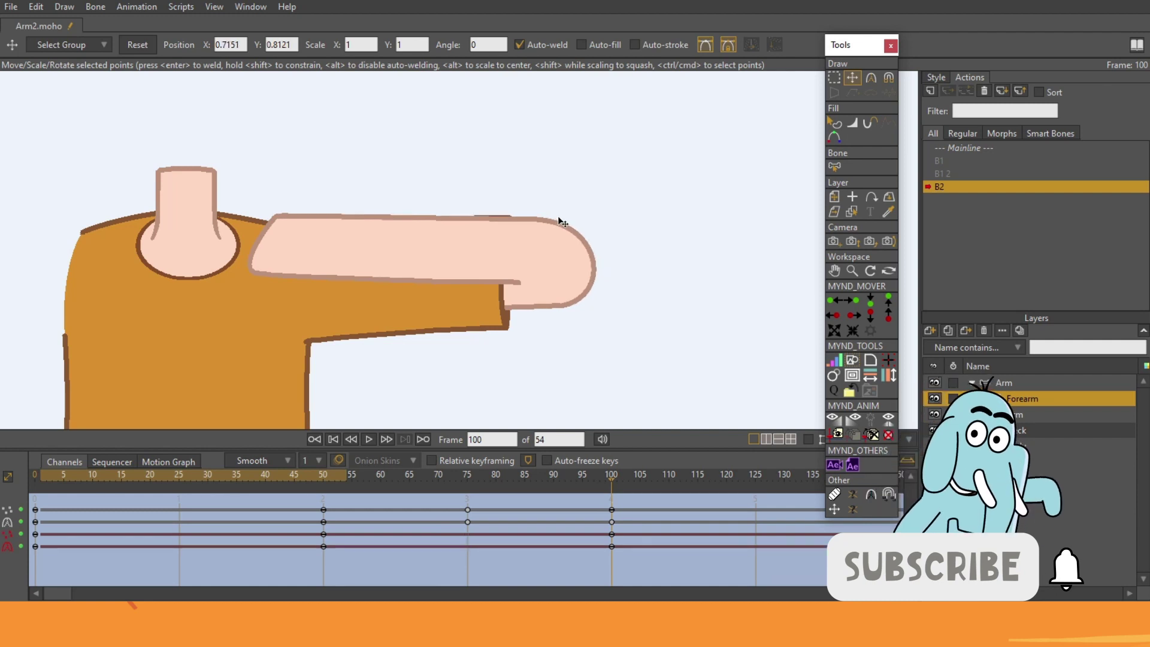
pyautogui.moveTo(610, 493)
pyautogui.mouseDown()
pyautogui.moveTo(395, 483)
pyautogui.moveTo(113, 498)
pyautogui.moveTo(628, 524)
pyautogui.moveTo(224, 502)
pyautogui.moveTo(613, 516)
pyautogui.mouseUp()
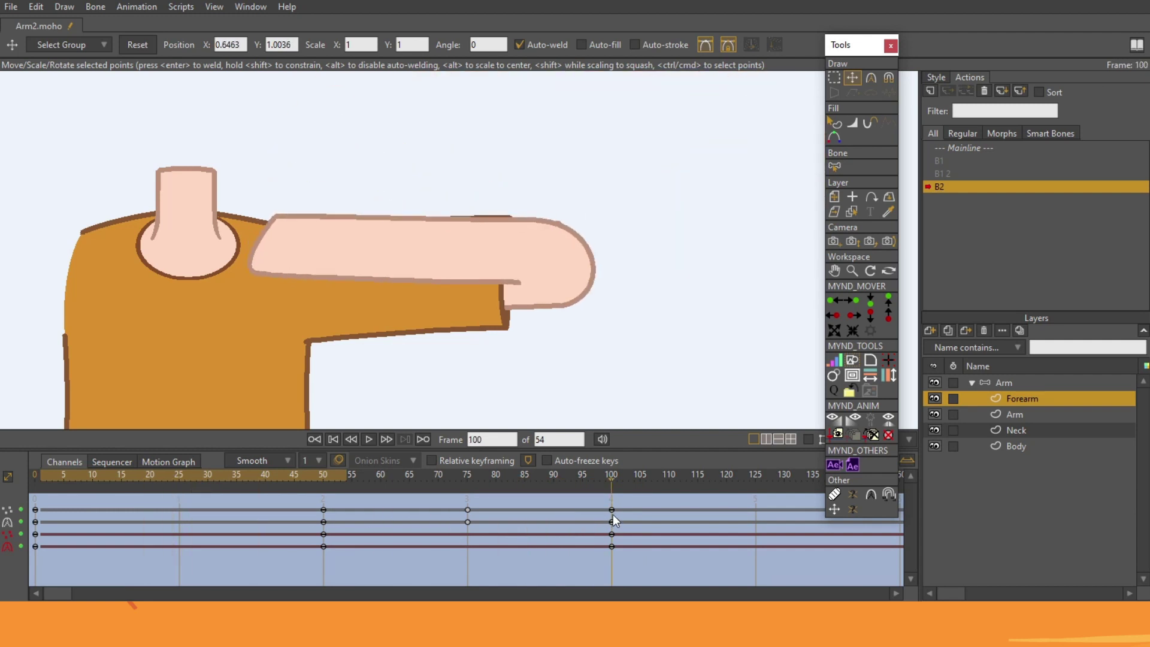
# - Create the action B2 2 for the forearm bone and rotate it down and back across the arm to about -184.1° at frame 100
pyautogui.click(1004, 382)
pyautogui.click(930, 91)
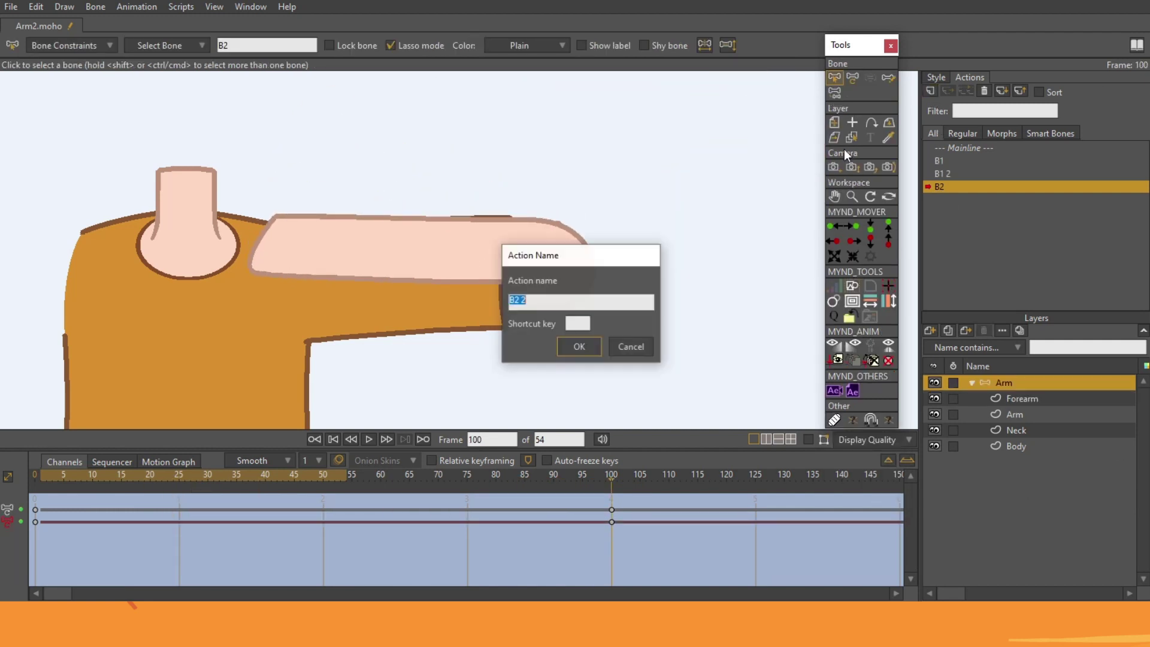
pyautogui.click(578, 347)
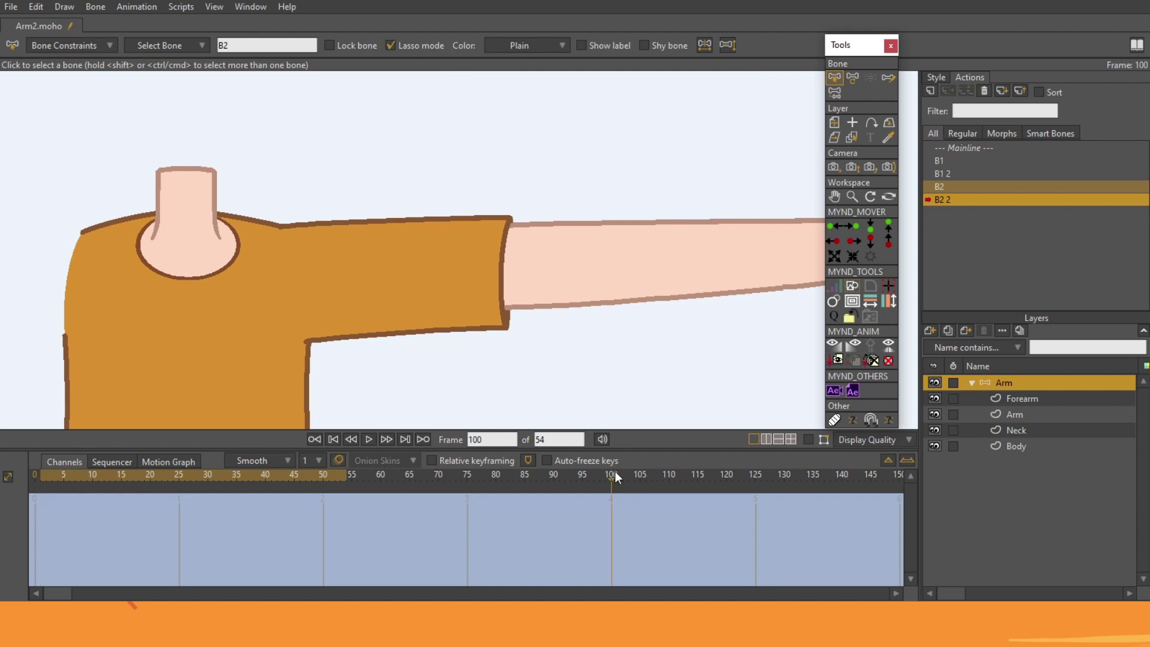
pyautogui.click(615, 471)
pyautogui.click(853, 77)
pyautogui.moveTo(623, 239); pyautogui.dragTo(377, 238)
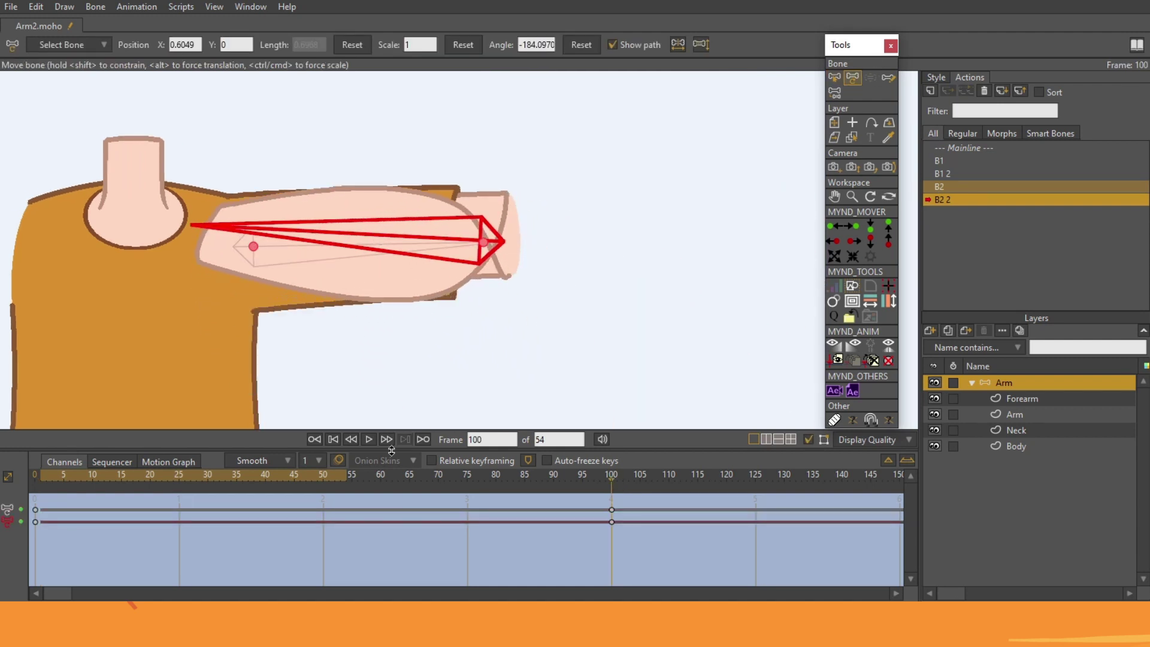
# - At frame 50, reshape the lowered forearm's outer elbow into a rounded corner by adjusting its points and curve handles
pyautogui.click(325, 476)
pyautogui.moveTo(473, 329); pyautogui.dragTo(457, 241)
pyautogui.keyDown('alt'); pyautogui.rightClick(447, 264); pyautogui.keyUp('alt')
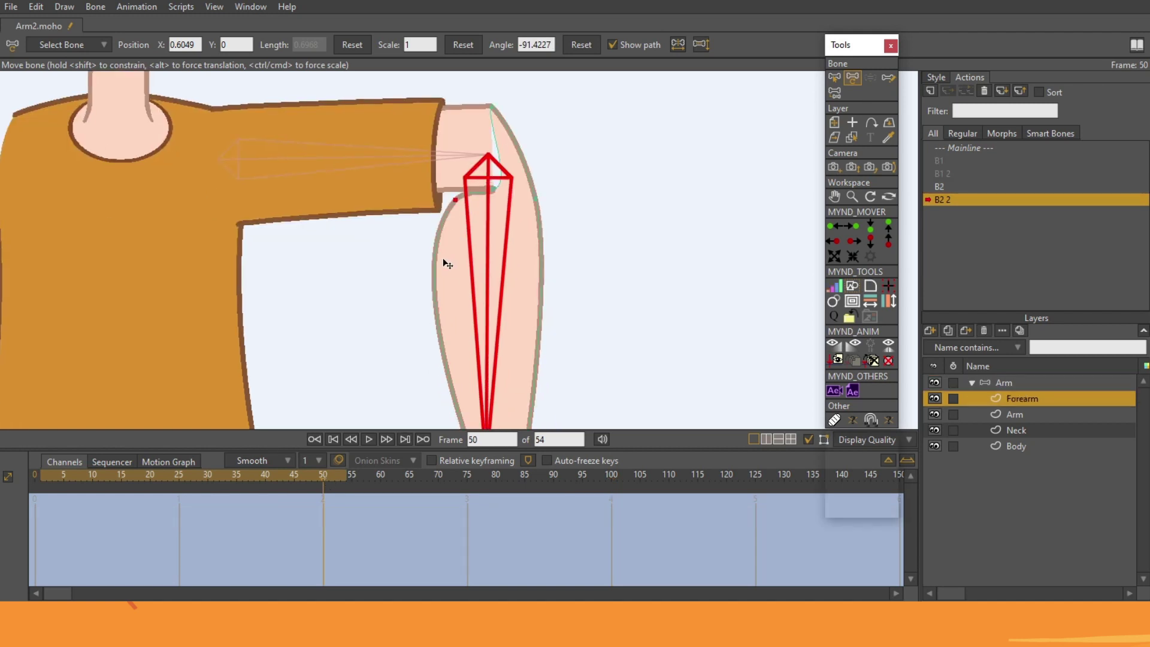
pyautogui.click(853, 77)
pyautogui.moveTo(456, 200); pyautogui.dragTo(455, 242)
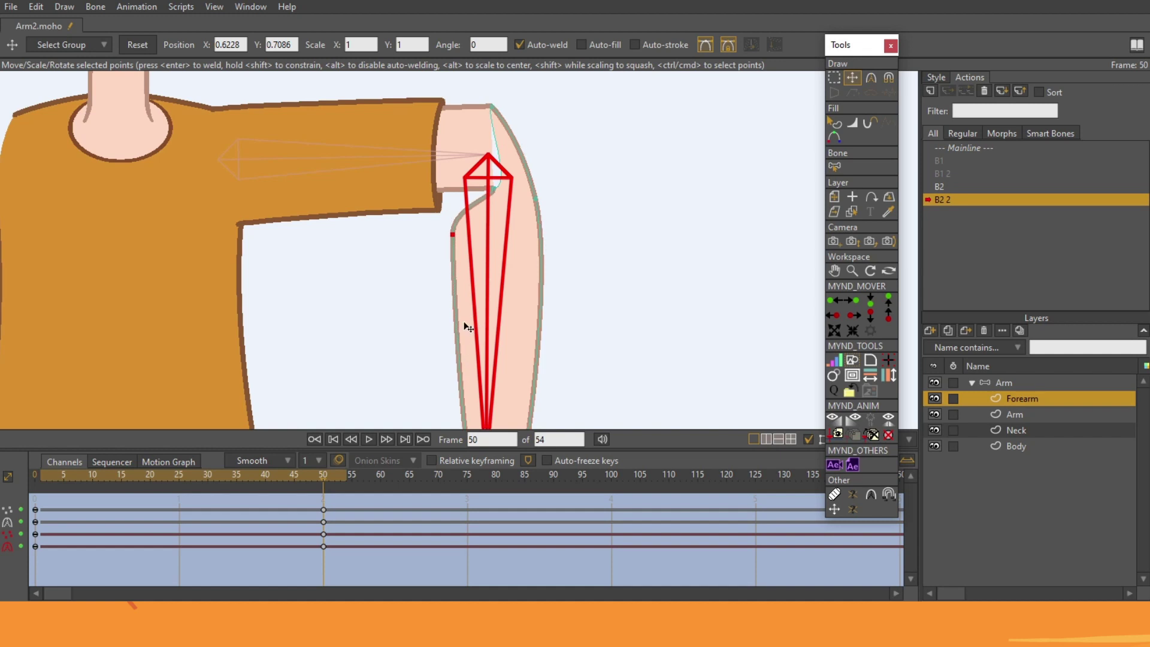
pyautogui.hotkey('ctrl', 'z')
pyautogui.moveTo(521, 147); pyautogui.dragTo(534, 110)
pyautogui.moveTo(539, 189); pyautogui.dragTo(541, 182)
pyautogui.moveTo(505, 106); pyautogui.dragTo(517, 105)
# - Straighten the lowered forearm's inner edge at frame 50 and fit its inner elbow point against the sleeve cuff
pyautogui.moveTo(448, 305); pyautogui.dragTo(453, 305)
pyautogui.moveTo(453, 240); pyautogui.dragTo(456, 250)
pyautogui.moveTo(454, 192)
pyautogui.mouseDown()
pyautogui.moveTo(448, 204)
pyautogui.moveTo(452, 186)
pyautogui.mouseUp()
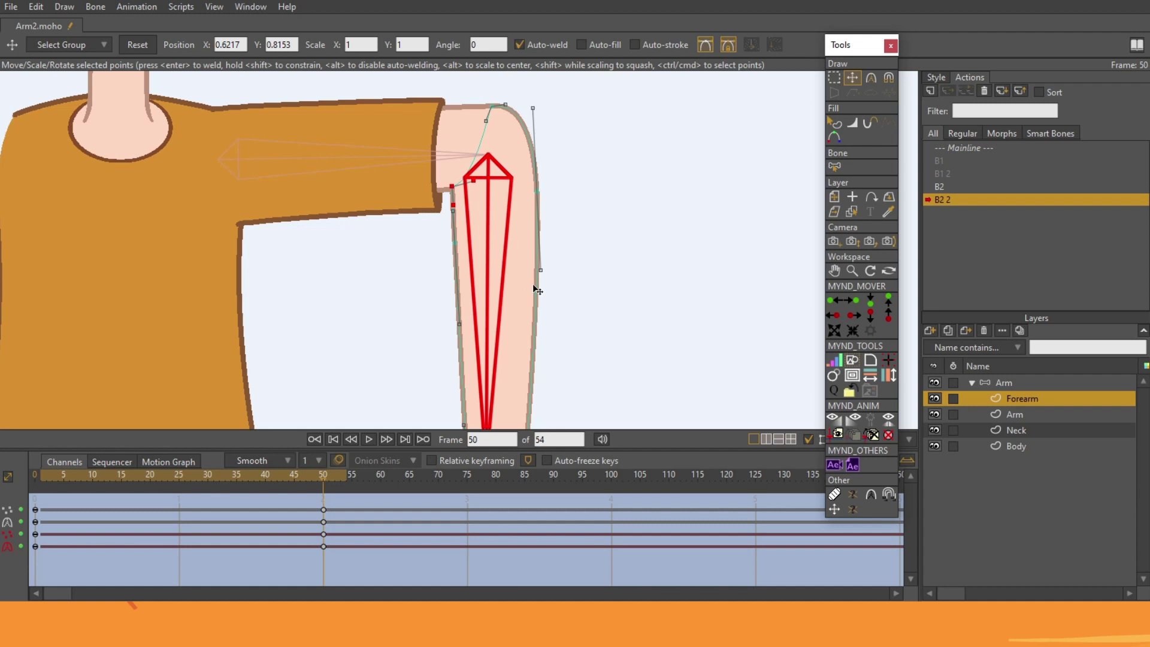
# - At frame 100, keep the upper elbow point fixed and reshape the folded forearm with straight edges and a rounded elbow
pyautogui.moveTo(383, 478); pyautogui.dragTo(604, 501)
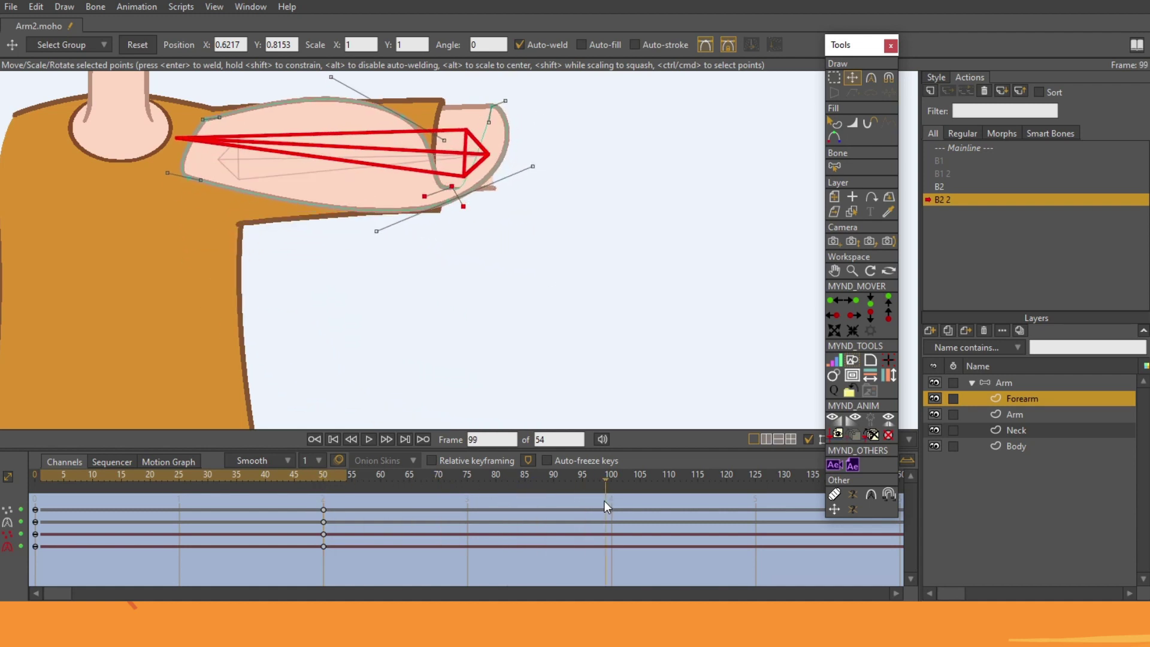
pyautogui.moveTo(372, 247); pyautogui.dragTo(588, 203)
pyautogui.moveTo(478, 209); pyautogui.dragTo(460, 139)
pyautogui.click(401, 116)
pyautogui.moveTo(331, 78); pyautogui.dragTo(560, 105)
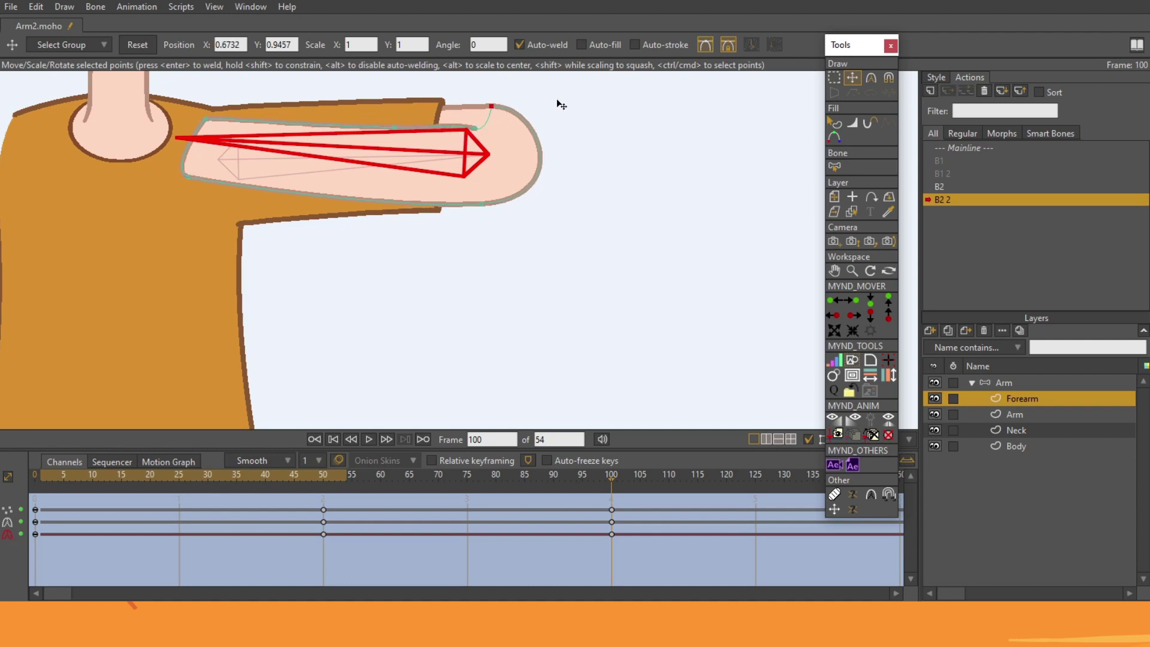
# - Pull the folded forearm's outer elbow slightly inward at frame 100 and refine its lower edge and upper crease
pyautogui.moveTo(579, 170); pyautogui.dragTo(565, 176)
pyautogui.moveTo(482, 209); pyautogui.dragTo(469, 206)
pyautogui.click(455, 126)
pyautogui.click(440, 130)
pyautogui.click(452, 127)
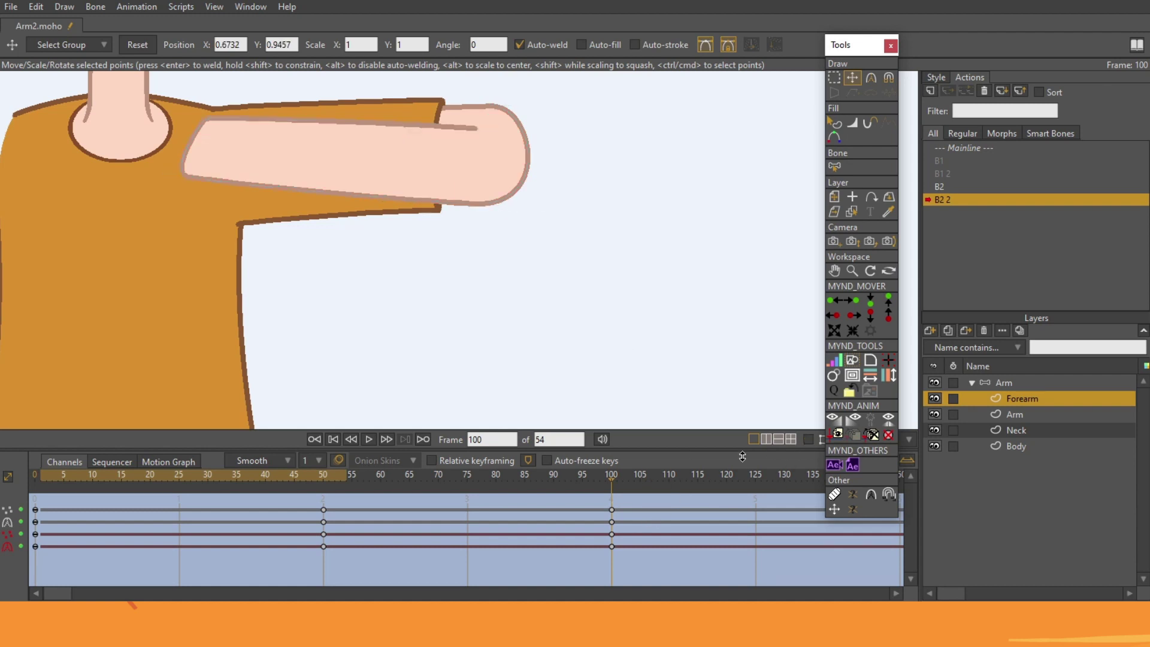
# - At frame 75, straighten the forearm's inner edge by moving its crease points, and preview the action up to frame 100
pyautogui.moveTo(551, 472); pyautogui.dragTo(469, 527)
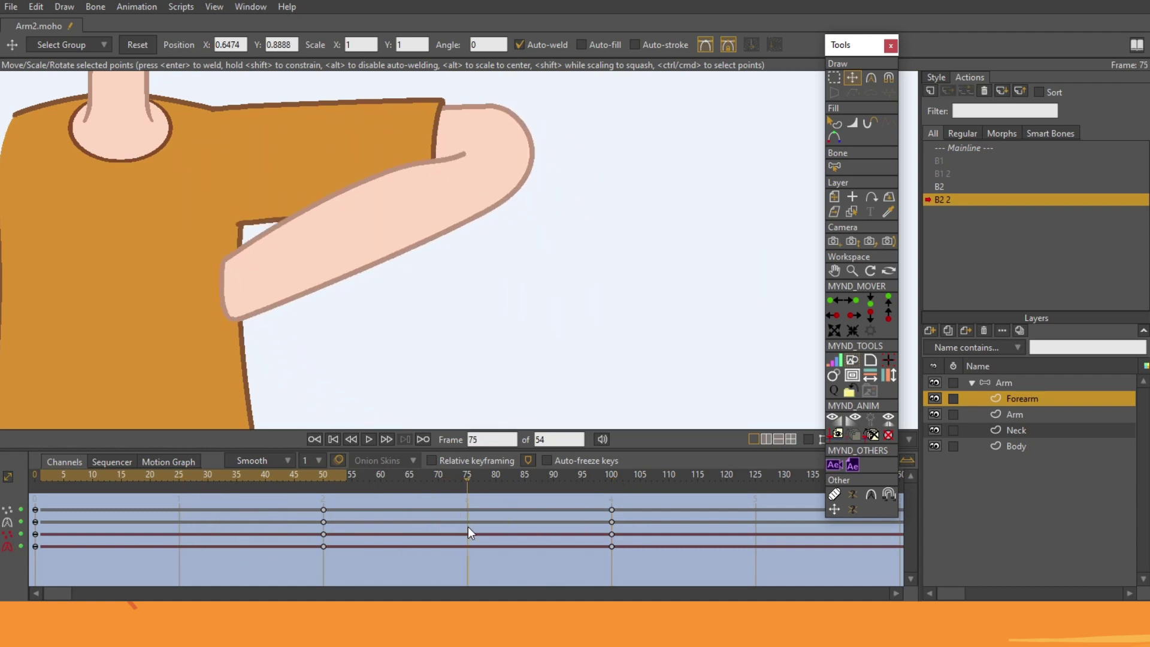
pyautogui.click(808, 439)
pyautogui.moveTo(395, 172); pyautogui.dragTo(384, 178)
pyautogui.moveTo(464, 154); pyautogui.dragTo(426, 165)
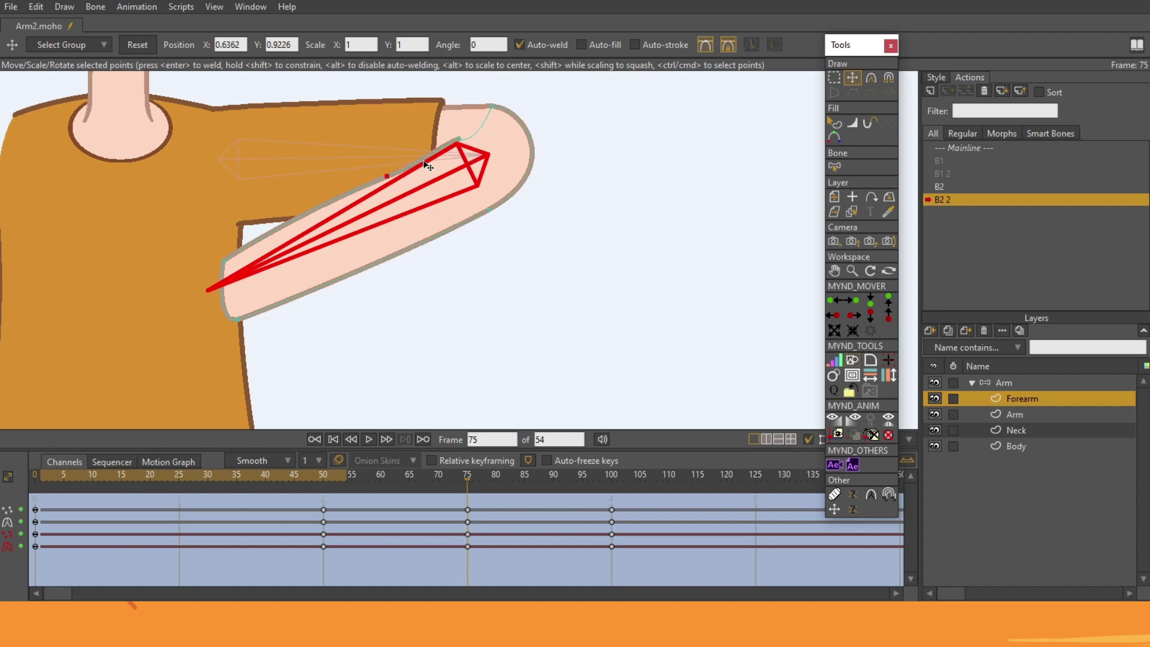
pyautogui.click(808, 439)
pyautogui.moveTo(595, 478); pyautogui.dragTo(620, 526)
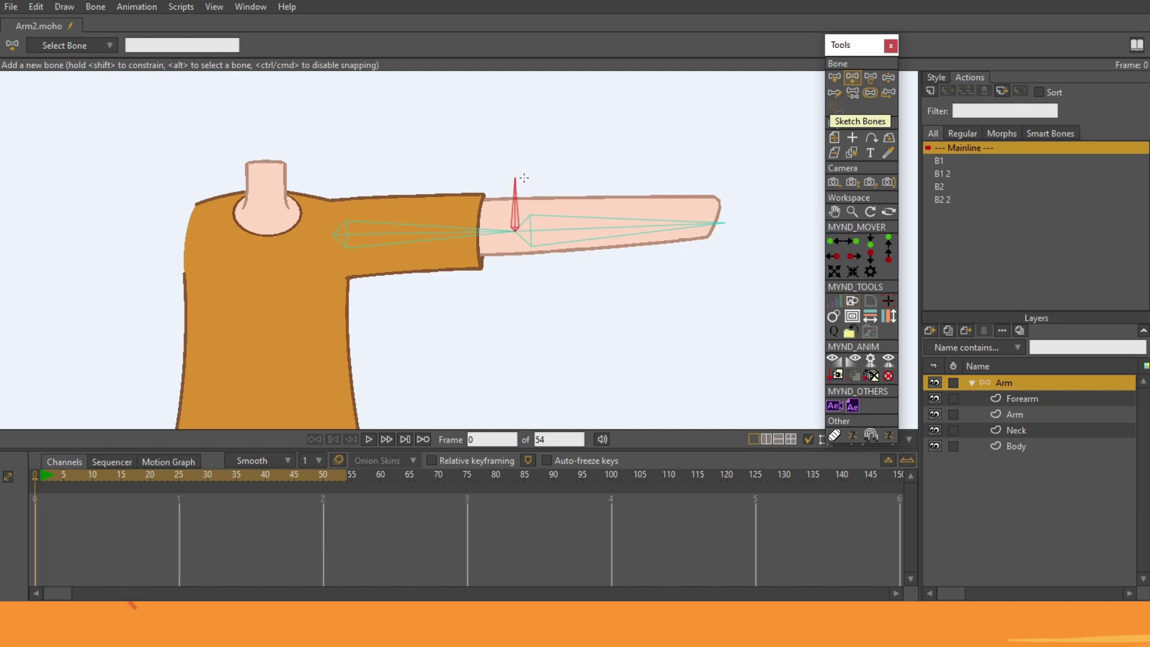
# - Limit the elbow control bone's rotation with angle constraints of -40 to 40 degrees
pyautogui.click(871, 92)
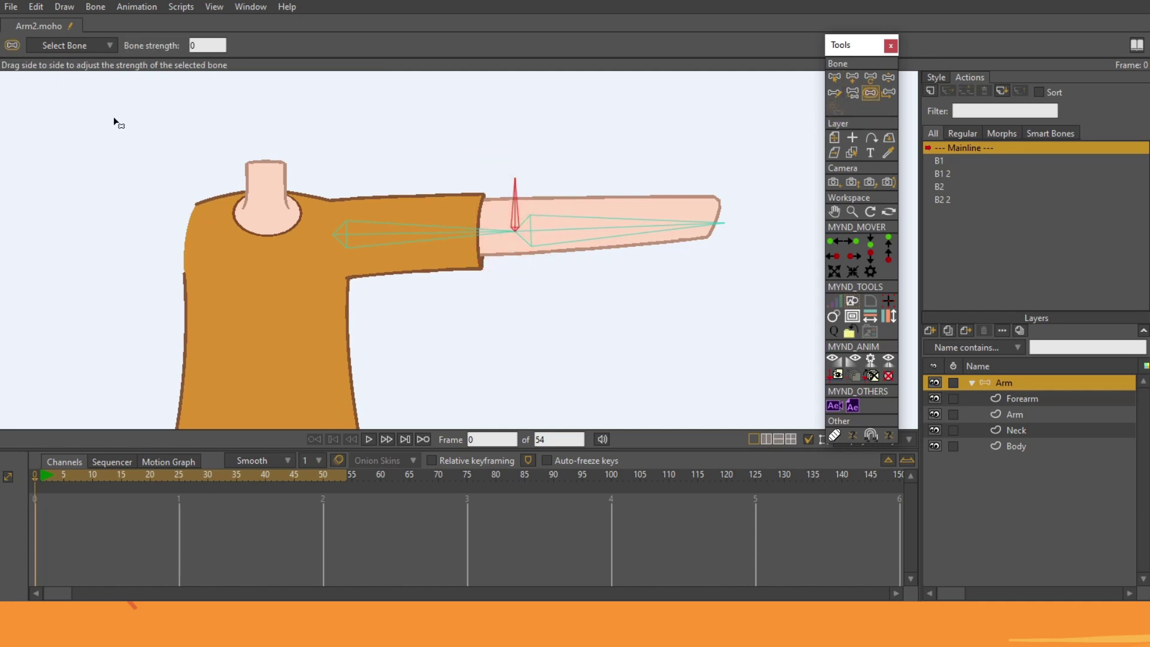
pyautogui.click(834, 76)
pyautogui.click(72, 47)
pyautogui.click(99, 67)
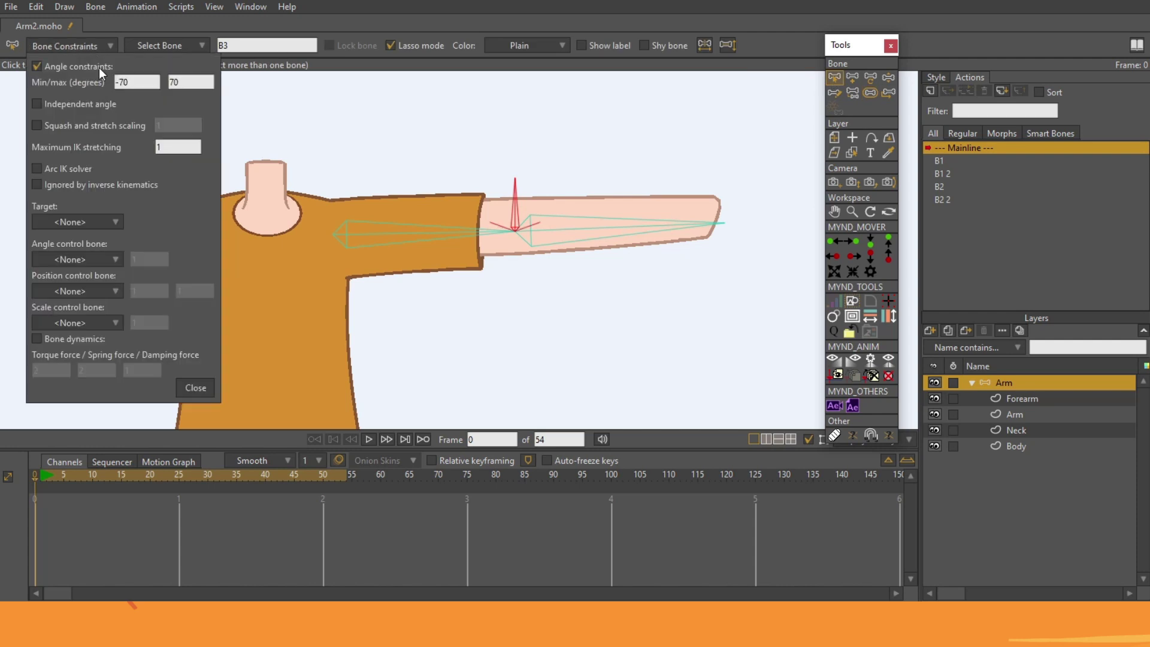
pyautogui.click(118, 82)
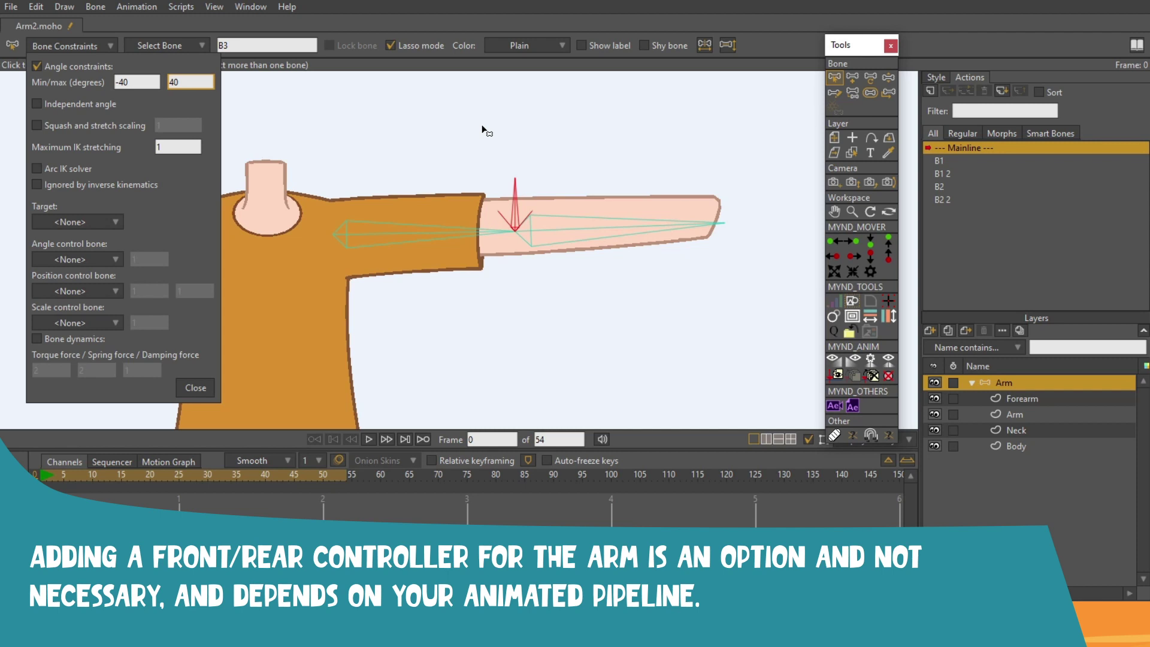
pyautogui.click(194, 389)
# - Create the smart bone action B3 for the elbow control bone, with the bone tilted toward the shoulder at frame 100
pyautogui.click(930, 90)
pyautogui.click(593, 349)
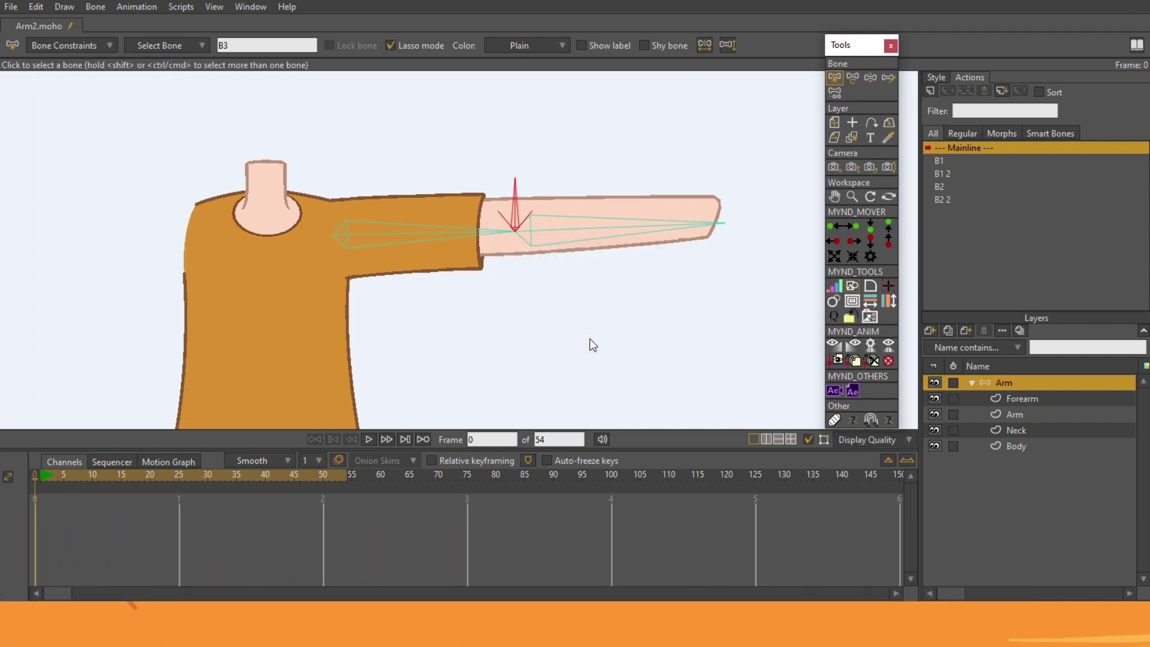
pyautogui.click(853, 77)
pyautogui.moveTo(459, 191); pyautogui.dragTo(881, 189)
# - At frame 100 of B3, spread the sleeve cuff's middle points apart and start curving its front edge into an open oval
pyautogui.keyDown('alt'); pyautogui.rightClick(461, 228); pyautogui.keyUp('alt')
pyautogui.click(852, 270)
pyautogui.click(853, 78)
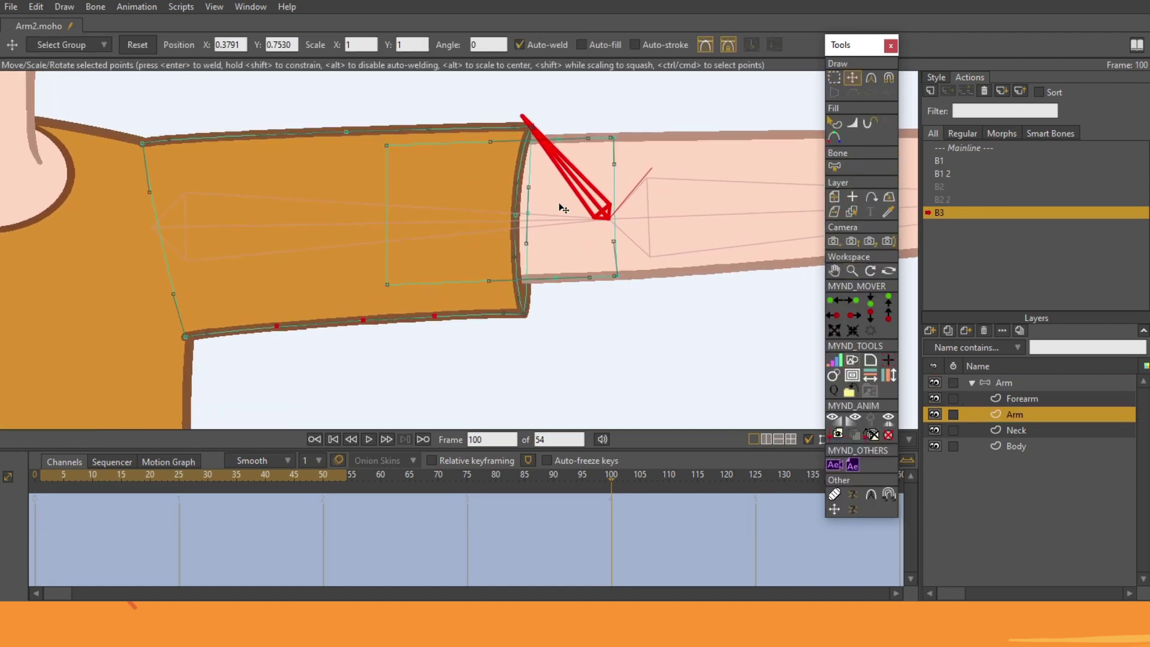
pyautogui.moveTo(517, 214); pyautogui.dragTo(597, 220)
pyautogui.moveTo(465, 215); pyautogui.dragTo(448, 215)
pyautogui.moveTo(519, 154); pyautogui.dragTo(483, 134)
# - Round the cuff opening's lower and upper corners with their curve handles, and preview the action from frame 100 back to its start
pyautogui.click(523, 313)
pyautogui.moveTo(508, 300); pyautogui.dragTo(574, 318)
pyautogui.click(531, 128)
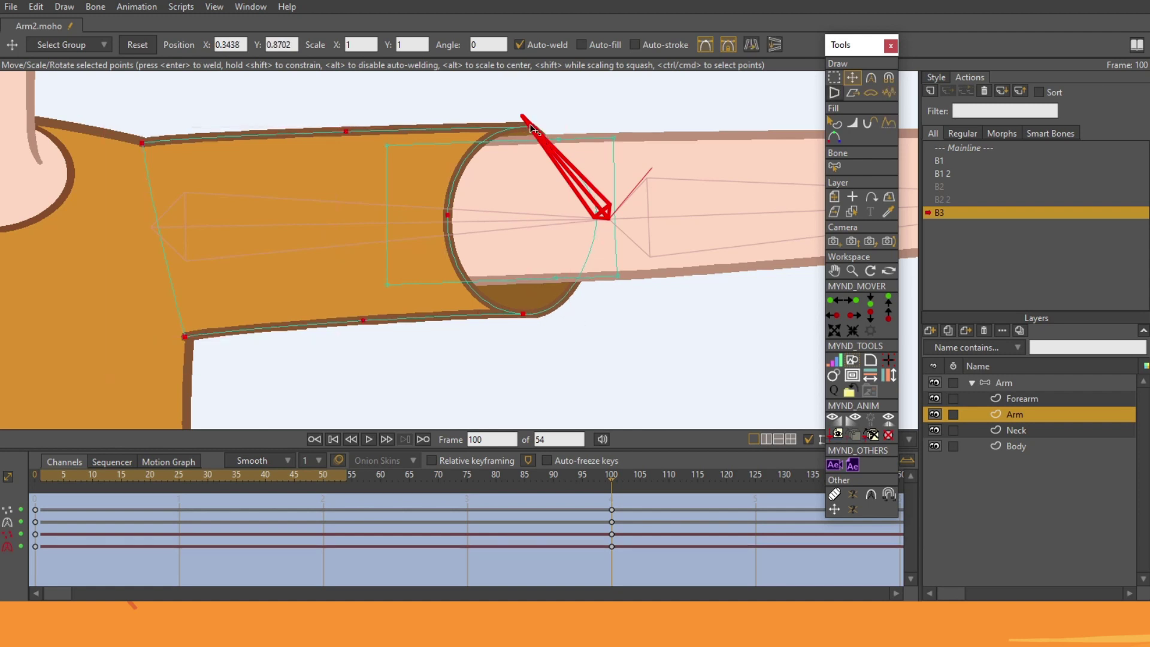
pyautogui.moveTo(545, 136); pyautogui.dragTo(577, 122)
pyautogui.click(853, 271)
pyautogui.moveTo(659, 252); pyautogui.dragTo(572, 277)
pyautogui.moveTo(609, 477); pyautogui.dragTo(27, 532)
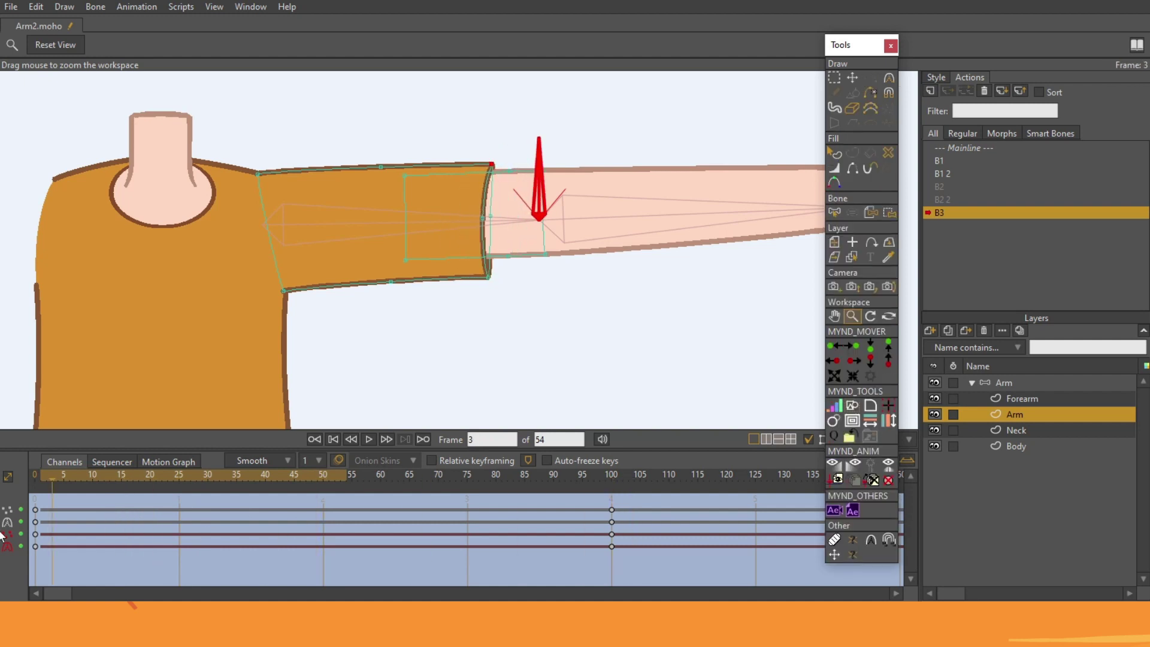
# - Create a second smart bone action, B3 2, for the control bone tilted toward the hand at frame 100
pyautogui.click(1015, 380)
pyautogui.moveTo(399, 493); pyautogui.dragTo(611, 520)
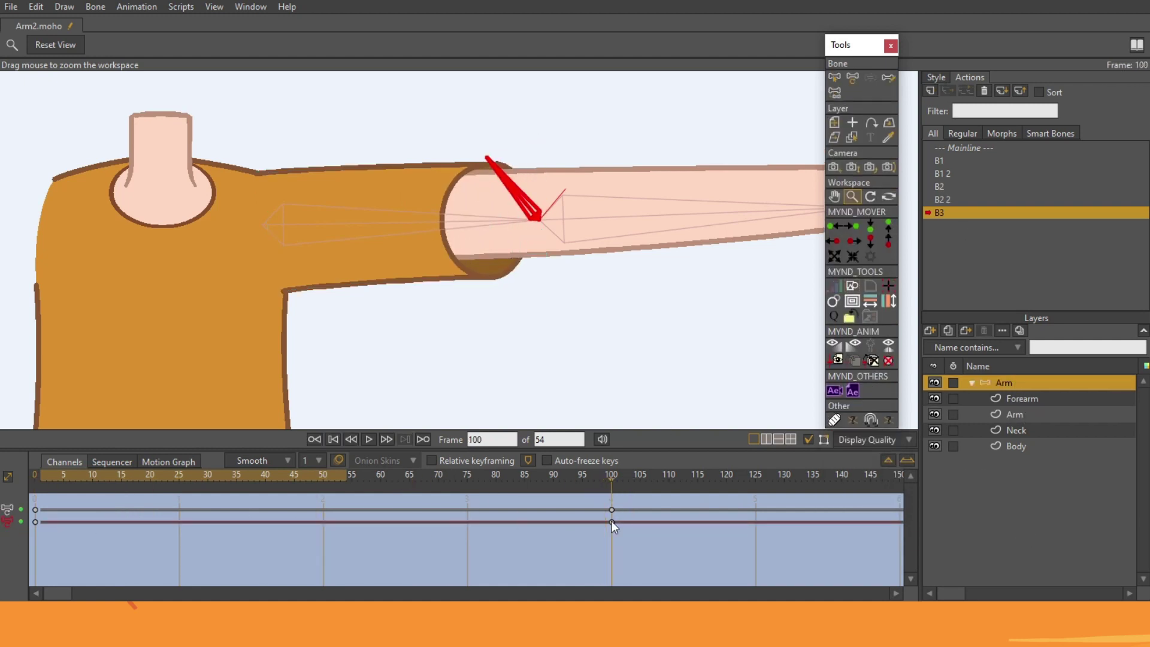
pyautogui.click(936, 89)
pyautogui.click(569, 354)
pyautogui.click(854, 77)
pyautogui.moveTo(635, 219); pyautogui.dragTo(615, 283)
# - At frame 100 of B3 2, pull the sleeve cuff's middle point outward over the forearm and round its upper corner
pyautogui.keyDown('ctrl'); pyautogui.keyDown('alt'); pyautogui.click(480, 197); pyautogui.keyUp('alt'); pyautogui.keyUp('ctrl')
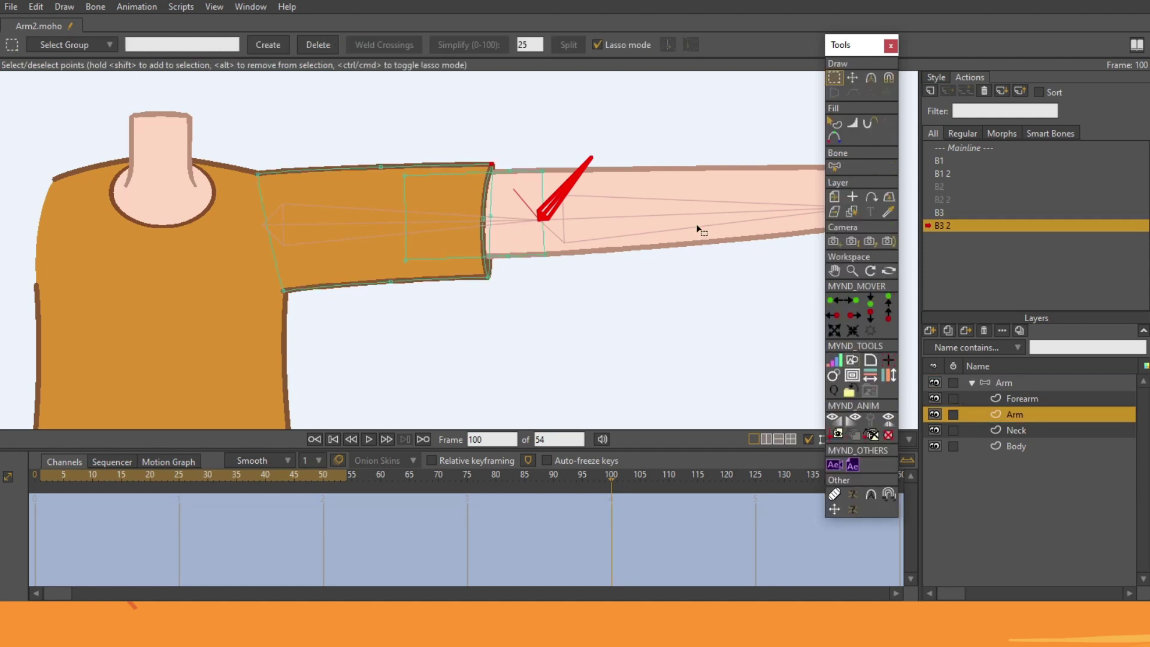
pyautogui.click(852, 271)
pyautogui.moveTo(495, 211); pyautogui.dragTo(760, 210)
pyautogui.click(852, 77)
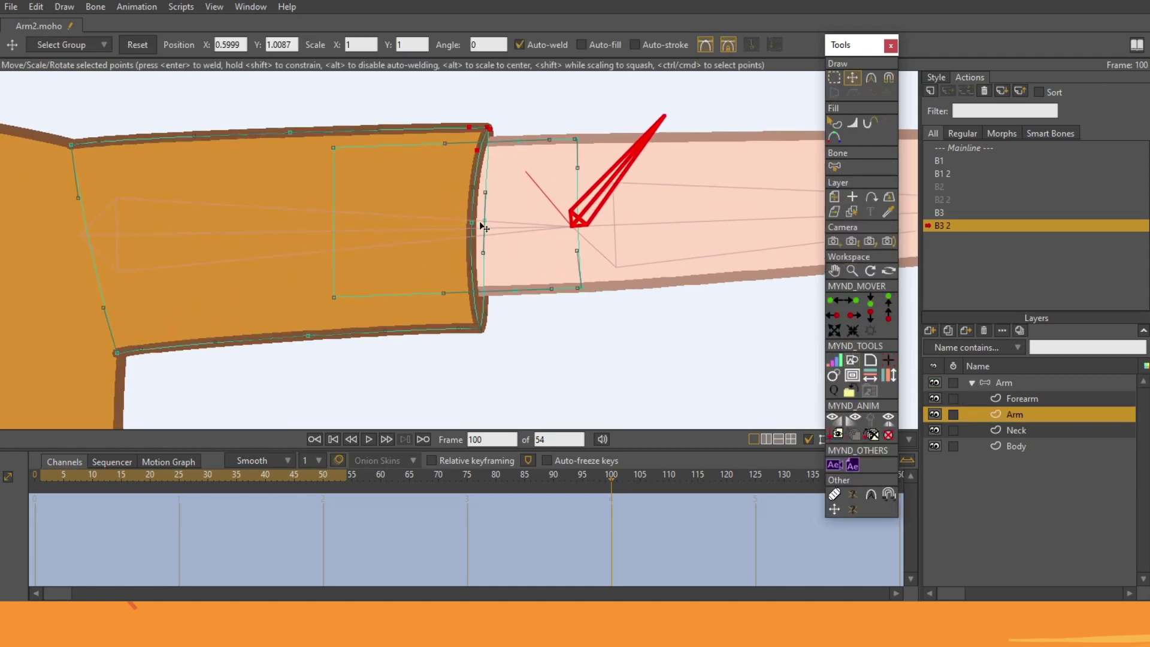
pyautogui.moveTo(474, 224); pyautogui.dragTo(563, 233)
pyautogui.click(487, 128)
pyautogui.moveTo(489, 147); pyautogui.dragTo(528, 140)
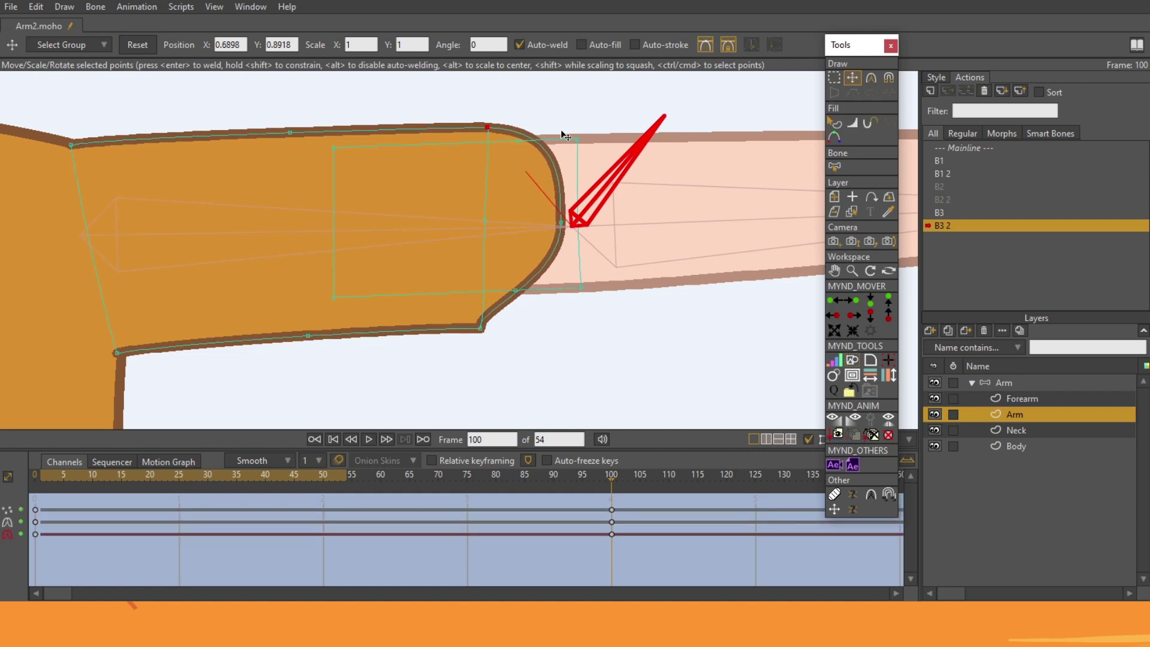
# - Round the cuff's lower corner and even out its end curve into a smooth semicircle
pyautogui.click(481, 328)
pyautogui.moveTo(487, 311); pyautogui.dragTo(549, 328)
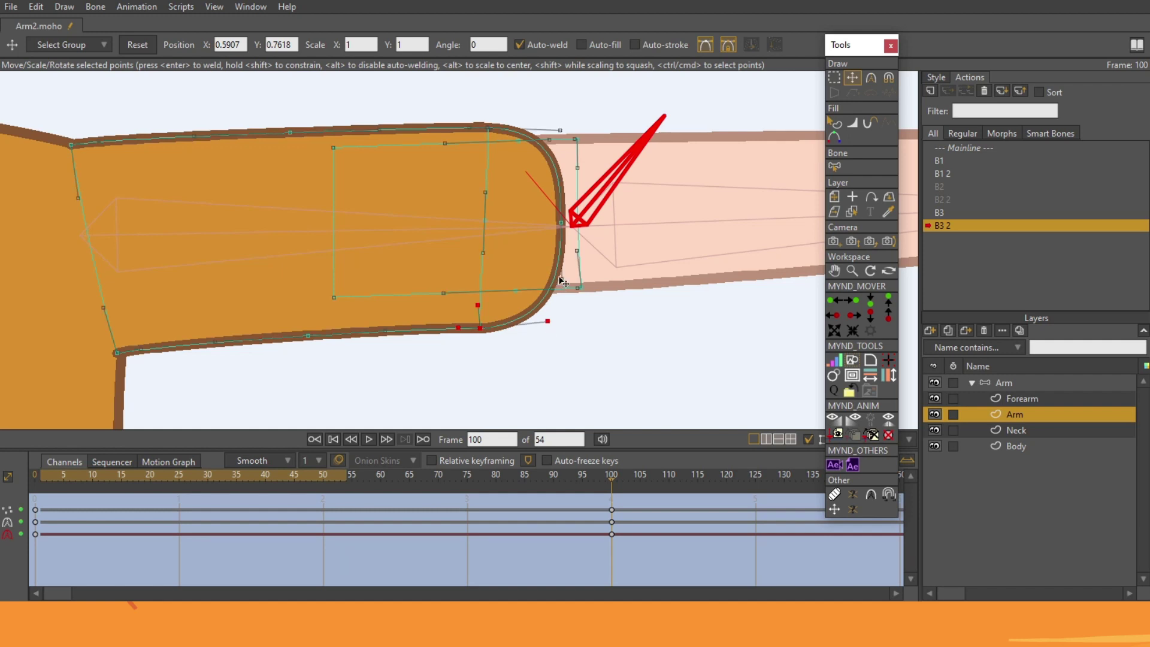
pyautogui.moveTo(560, 130); pyautogui.dragTo(531, 115)
pyautogui.moveTo(560, 222); pyautogui.dragTo(566, 222)
pyautogui.click(464, 129)
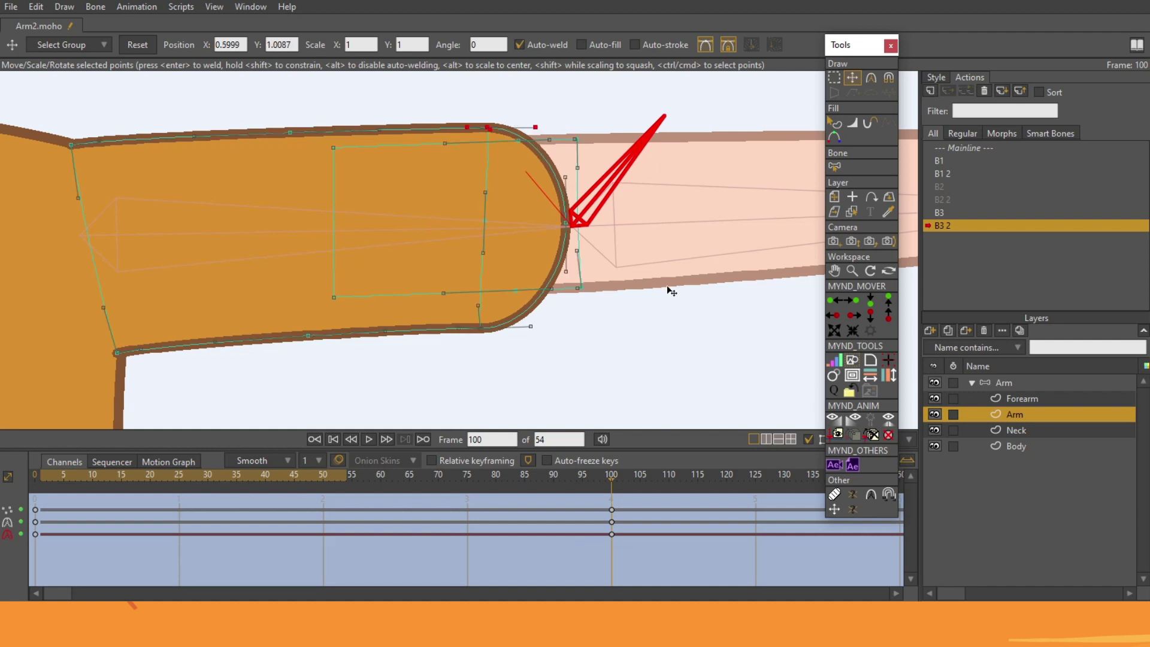
# - Select both arm bones at frame 100 of B3 2 and scale them down to about 0.62 to foreshorten the arm
pyautogui.moveTo(596, 479); pyautogui.dragTo(624, 519)
pyautogui.click(852, 270)
pyautogui.moveTo(557, 243); pyautogui.dragTo(456, 223)
pyautogui.click(1031, 385)
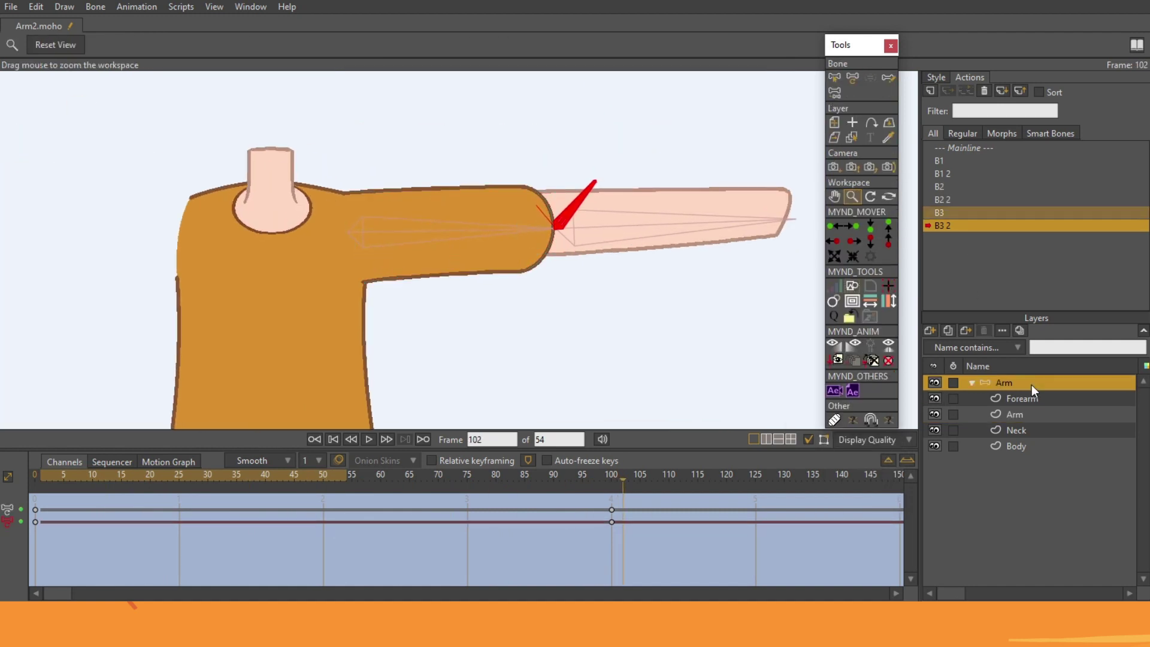
pyautogui.click(840, 77)
pyautogui.click(637, 226)
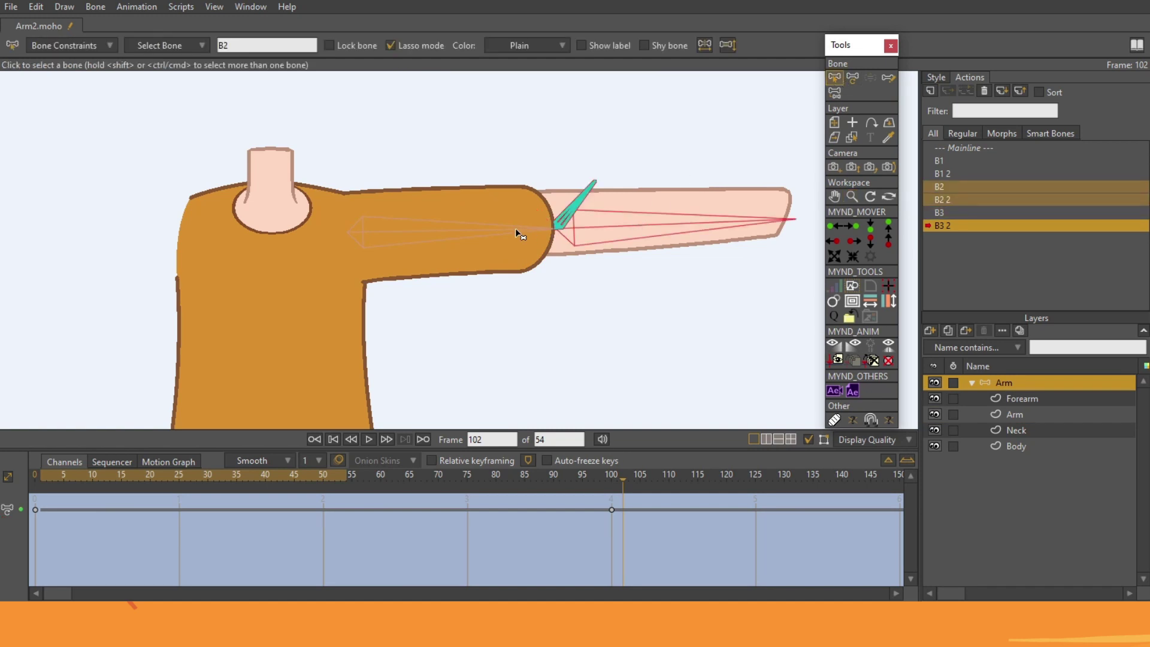
pyautogui.click(613, 477)
pyautogui.click(854, 80)
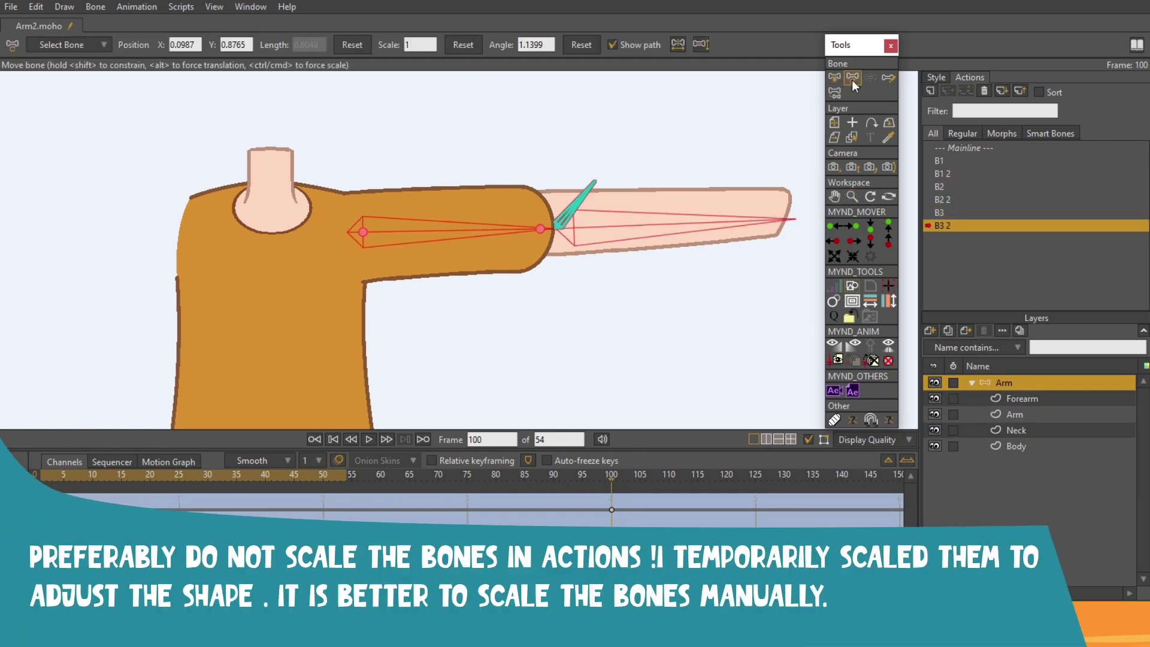
pyautogui.moveTo(779, 222); pyautogui.dragTo(737, 215)
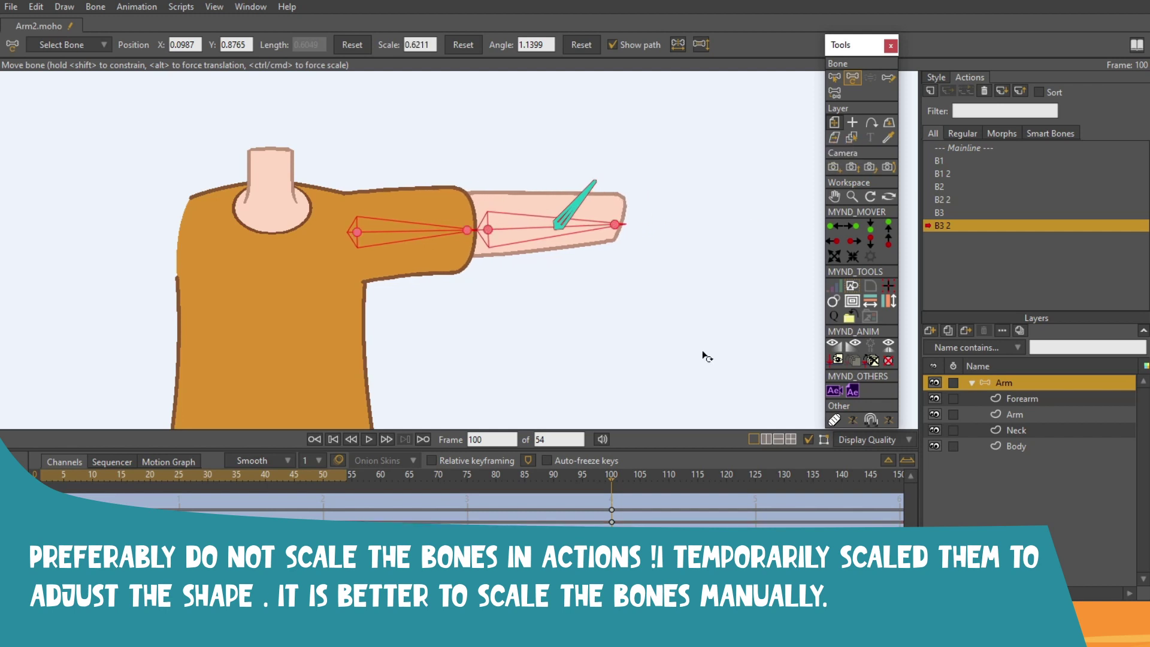
# - Pull the foreshortened sleeve's end point slightly outward at frame 100 of B3 2
pyautogui.keyDown('alt'); pyautogui.rightClick(460, 212); pyautogui.keyUp('alt')
pyautogui.click(852, 270)
pyautogui.moveTo(459, 216); pyautogui.dragTo(524, 249)
pyautogui.click(852, 78)
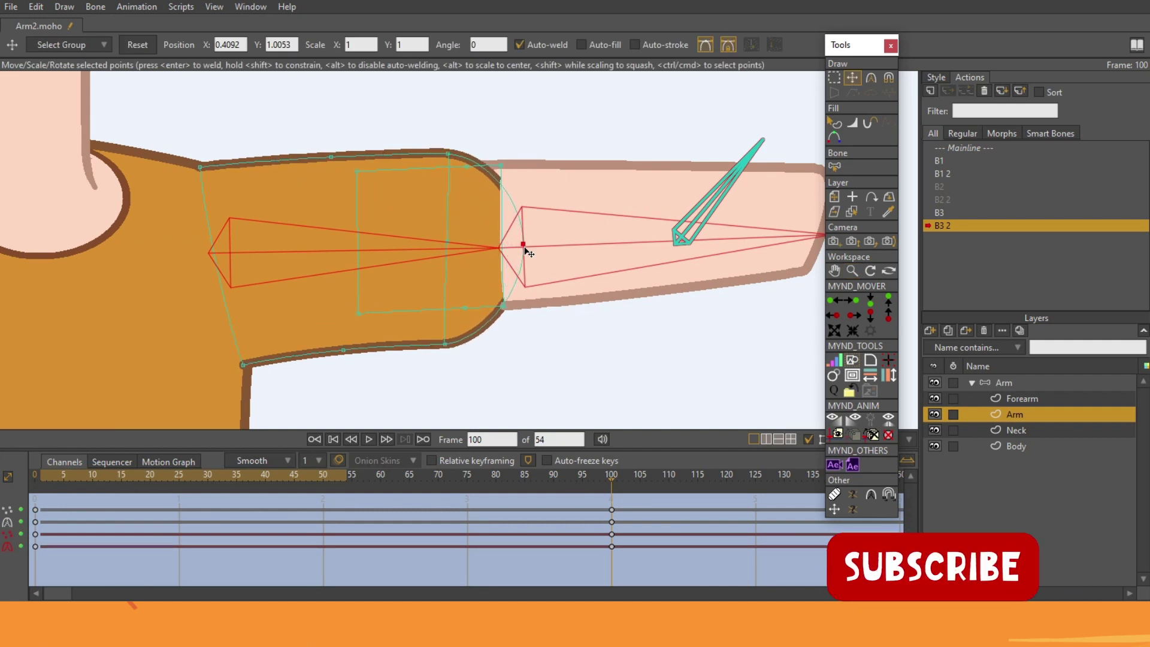
# - Switch to the B3 action at frame 100 and scale both arm bones down to foreshorten the arm
pyautogui.doubleClick(955, 212)
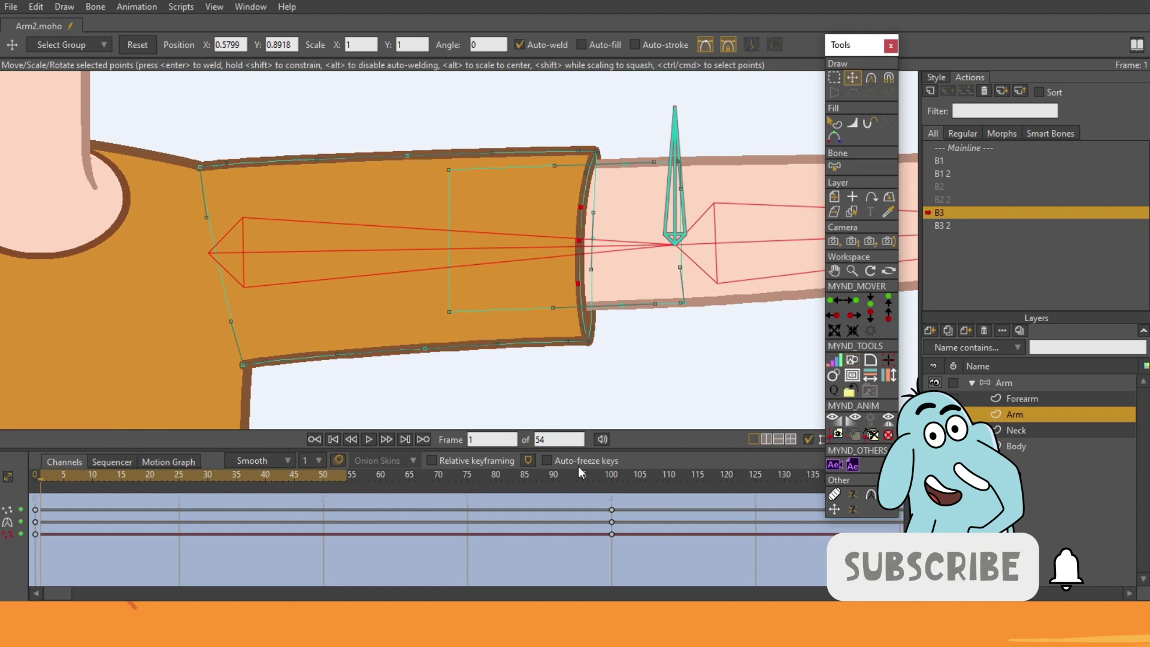
pyautogui.click(612, 476)
pyautogui.click(852, 270)
pyautogui.moveTo(585, 222); pyautogui.dragTo(496, 180)
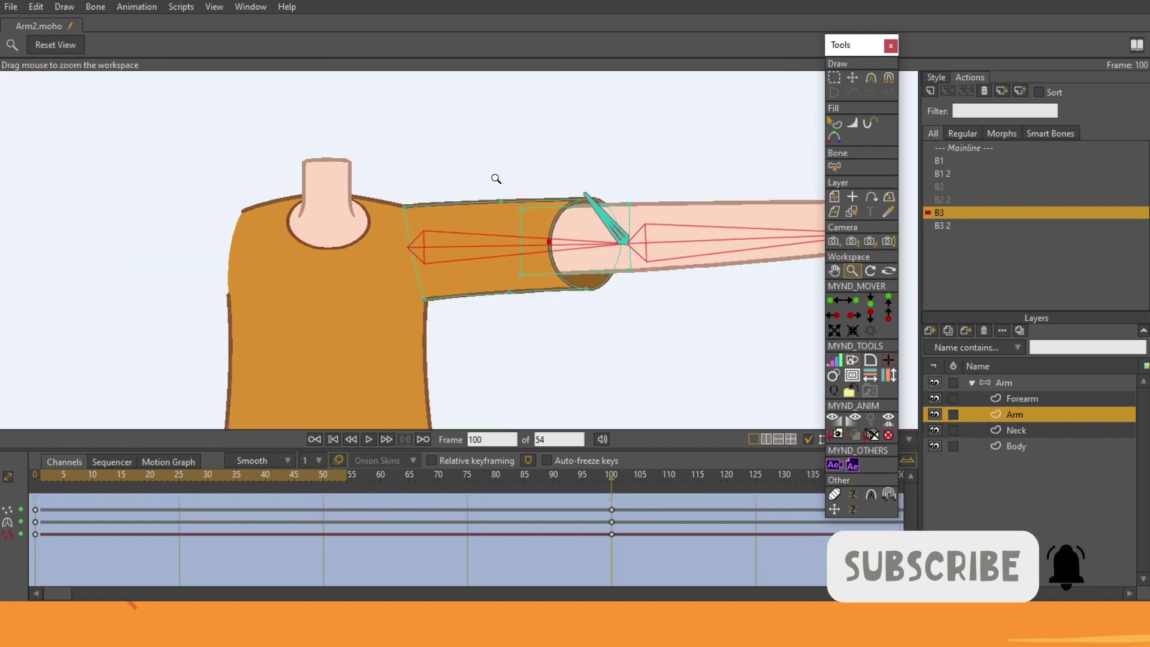
pyautogui.click(1005, 383)
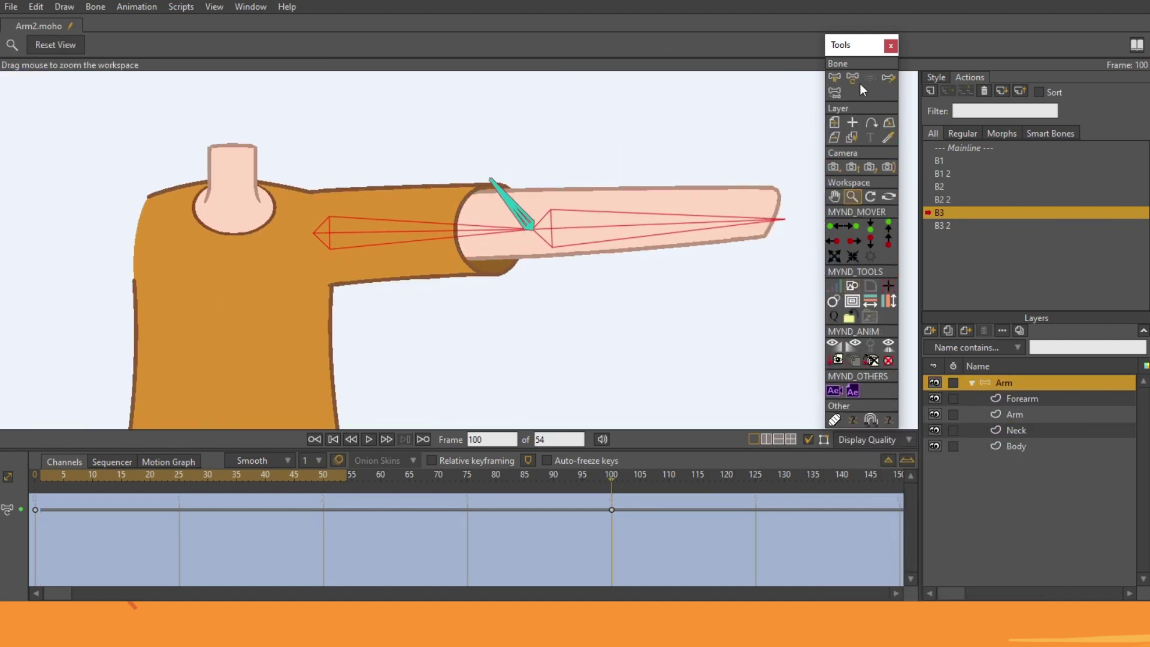
pyautogui.moveTo(767, 218); pyautogui.dragTo(738, 223)
# - Fine-tune the middle points of the foreshortened sleeve's cuff opening at frame 100 of B3 and preview the motion
pyautogui.keyDown('alt'); pyautogui.rightClick(412, 217); pyautogui.keyUp('alt')
pyautogui.click(852, 270)
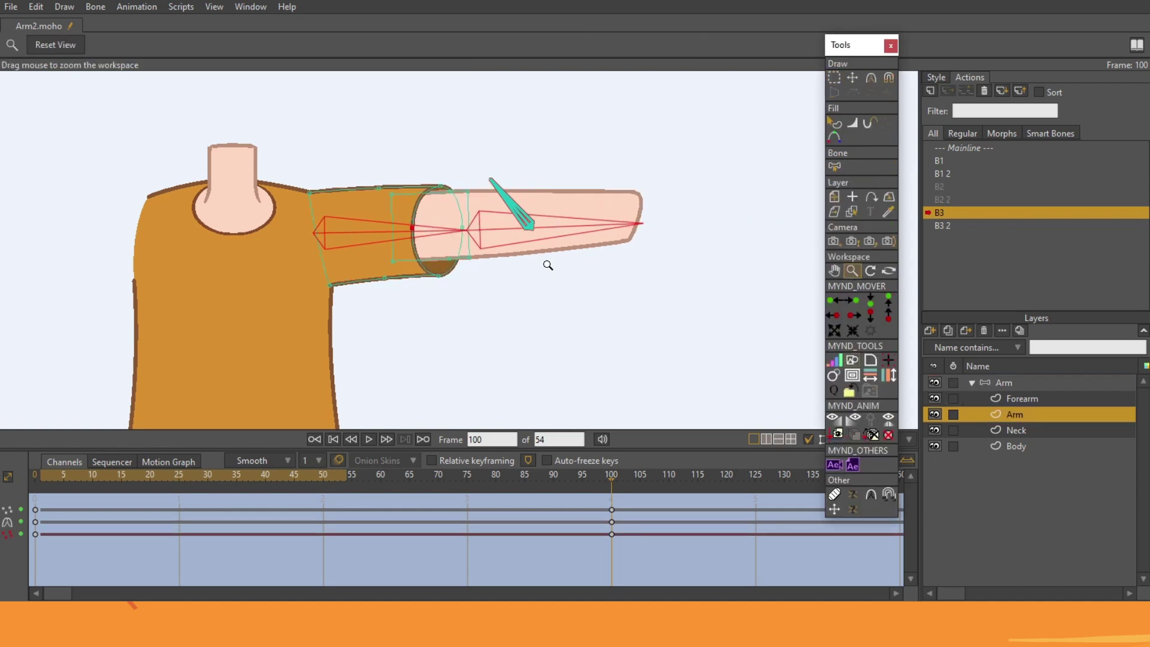
pyautogui.moveTo(547, 264); pyautogui.dragTo(732, 127)
pyautogui.click(835, 78)
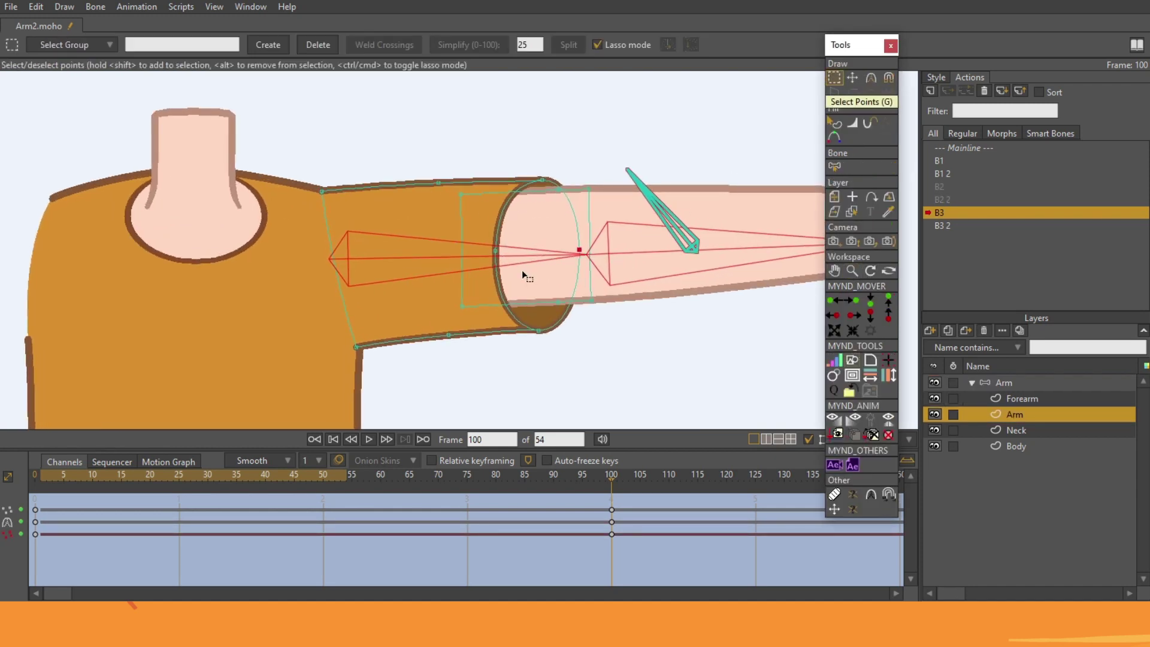
pyautogui.press('t')
pyautogui.moveTo(512, 247); pyautogui.dragTo(505, 251)
pyautogui.click(834, 78)
pyautogui.click(870, 78)
pyautogui.click(853, 271)
pyautogui.moveTo(667, 266); pyautogui.dragTo(540, 257)
pyautogui.moveTo(611, 478); pyautogui.dragTo(560, 479)
# - On the main timeline, tilt the control bone toward the hand at frame 1 and move the Forearm layer below the Arm layer
pyautogui.click(962, 147)
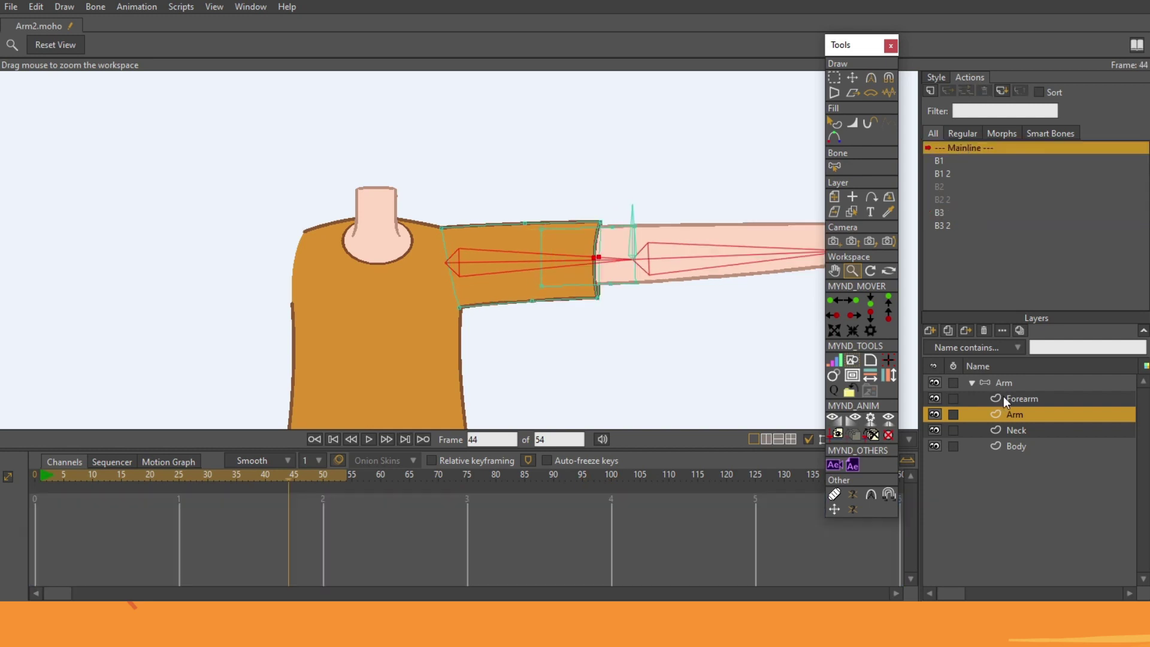
pyautogui.click(1004, 384)
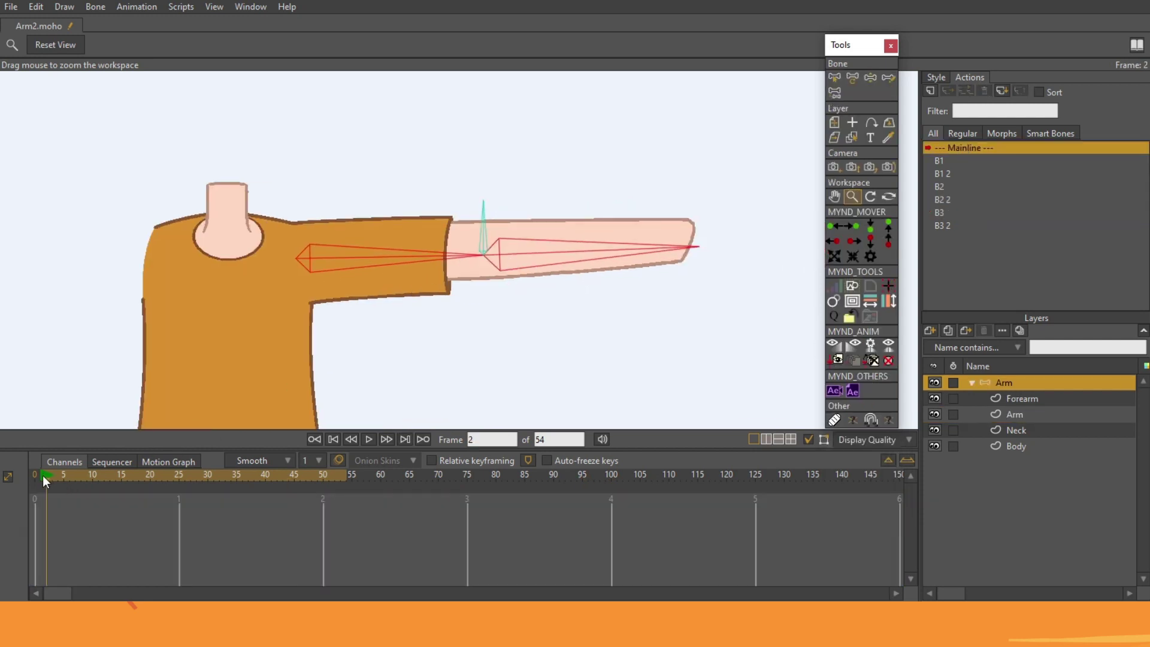
pyautogui.click(850, 78)
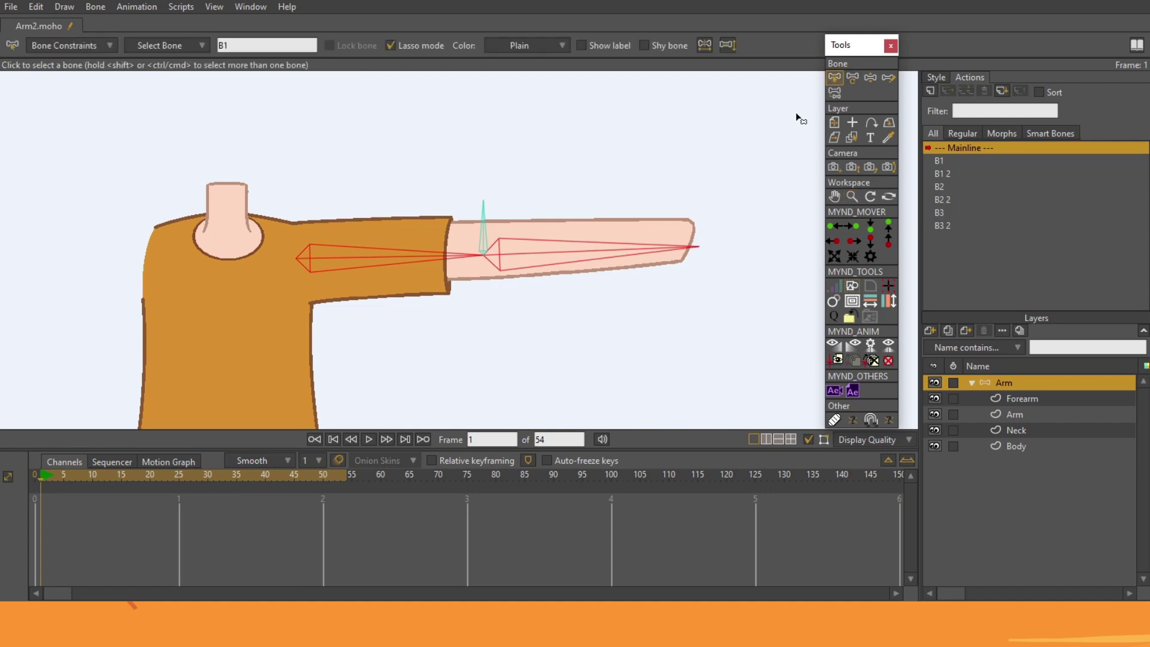
pyautogui.moveTo(487, 223); pyautogui.dragTo(526, 248)
pyautogui.moveTo(1023, 398); pyautogui.dragTo(1022, 419)
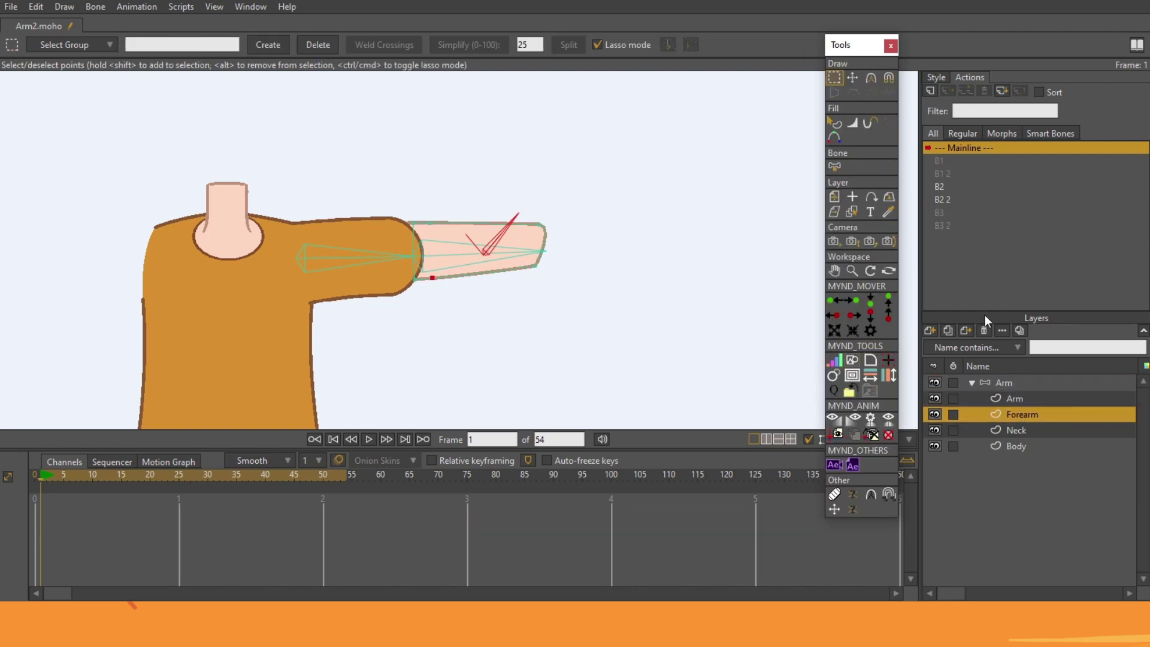
# - Tilt the control bone toward the shoulder at frame 1 and move the Forearm layer back above the Arm layer
pyautogui.click(1006, 383)
pyautogui.click(851, 80)
pyautogui.moveTo(504, 231); pyautogui.dragTo(451, 235)
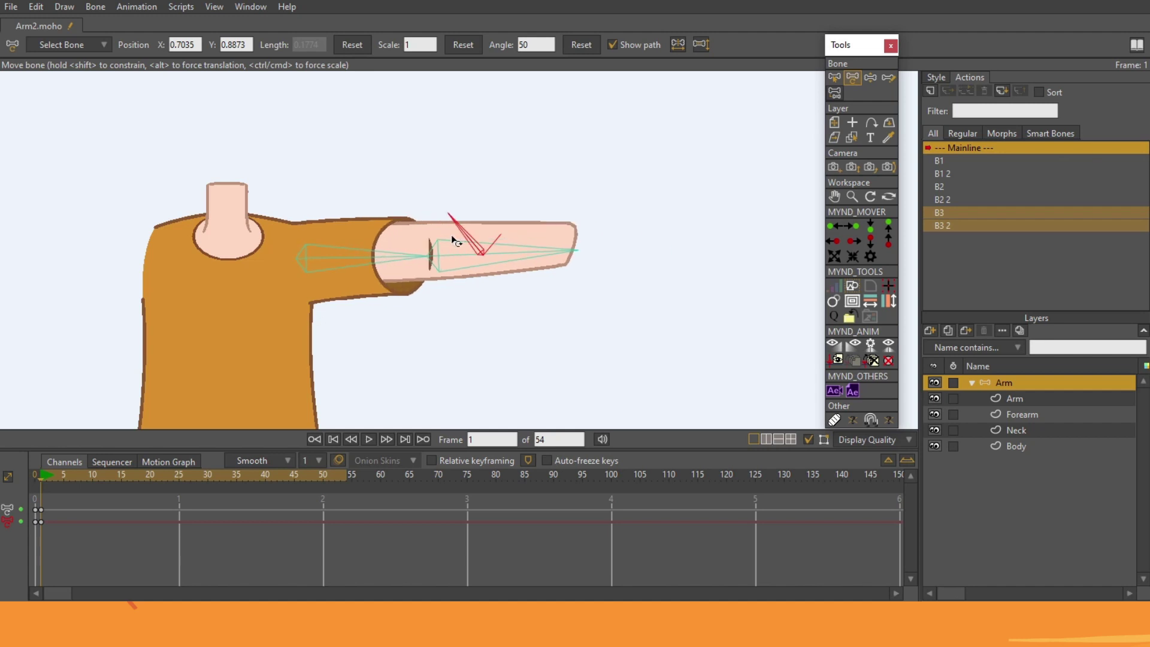
pyautogui.click(1012, 414)
pyautogui.moveTo(1012, 413); pyautogui.dragTo(1012, 398)
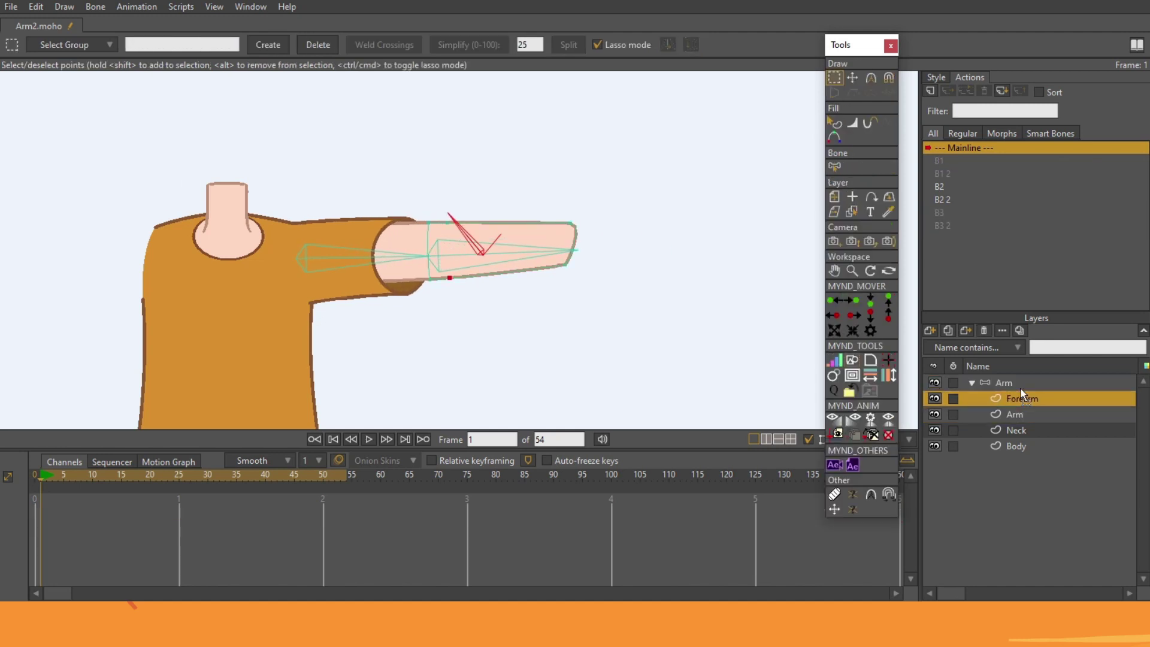